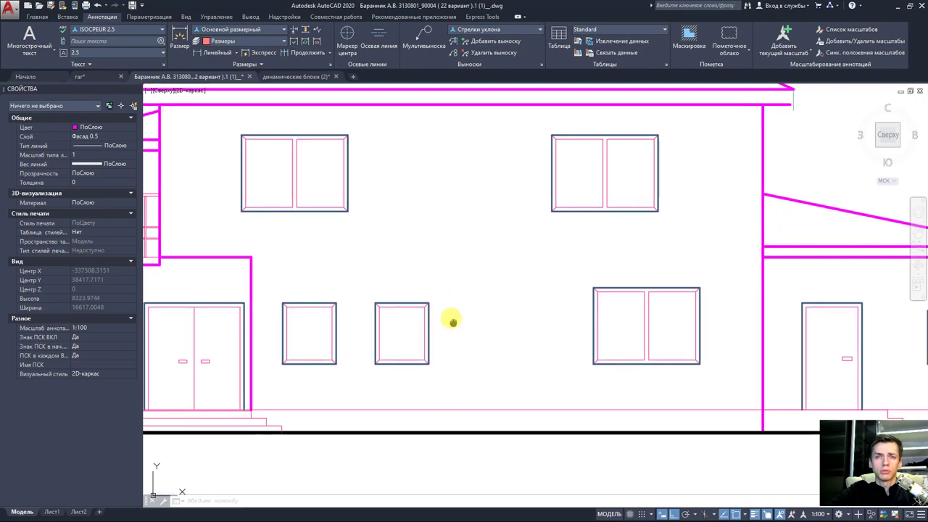
Step: Open the Layer Properties Manager from the Главная tab to list the drawing's 35 layers
scroll(445, 307, down, 4)
scroll(447, 307, up, 2)
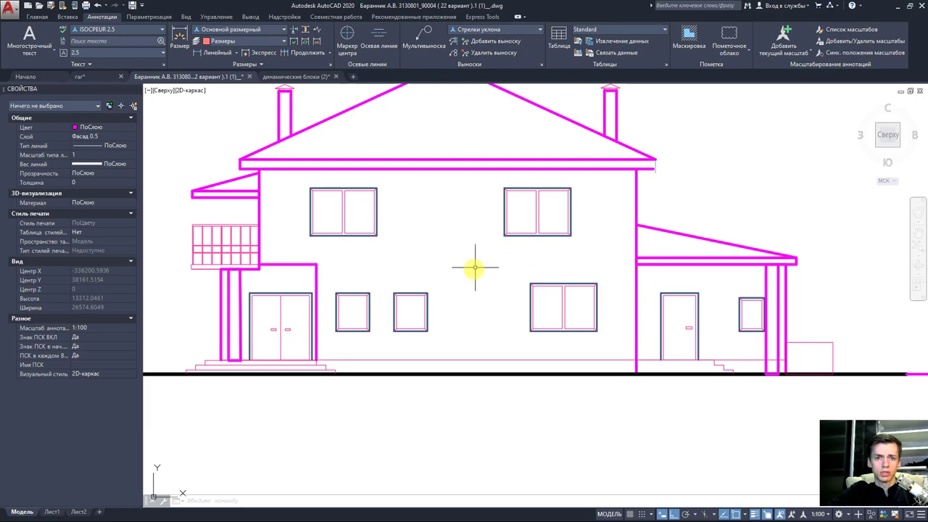
click(37, 16)
click(434, 49)
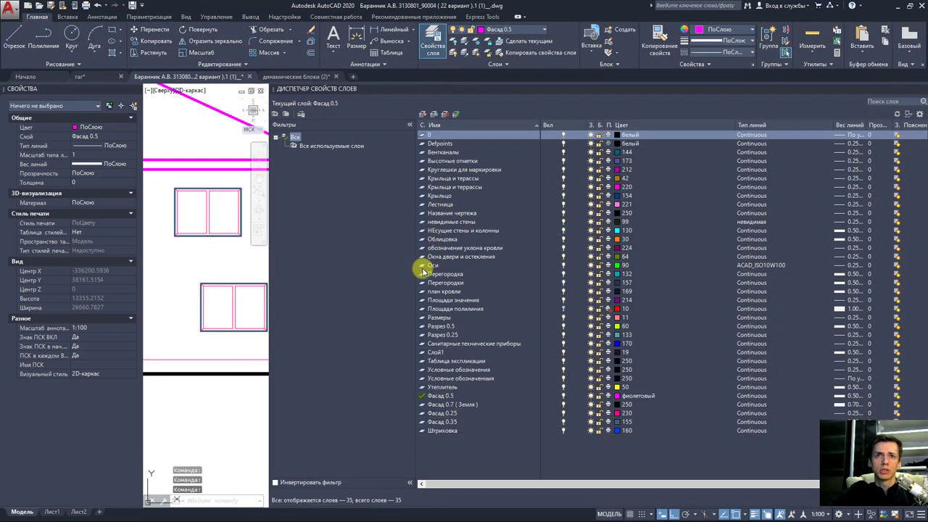
Step: Select the Штриховка layer row, then close the Layer Properties Manager
click(565, 432)
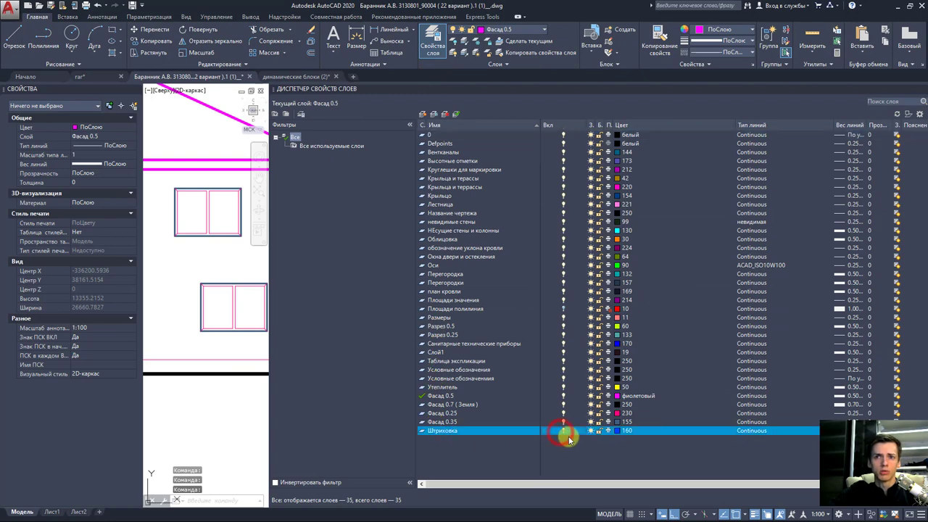
click(435, 45)
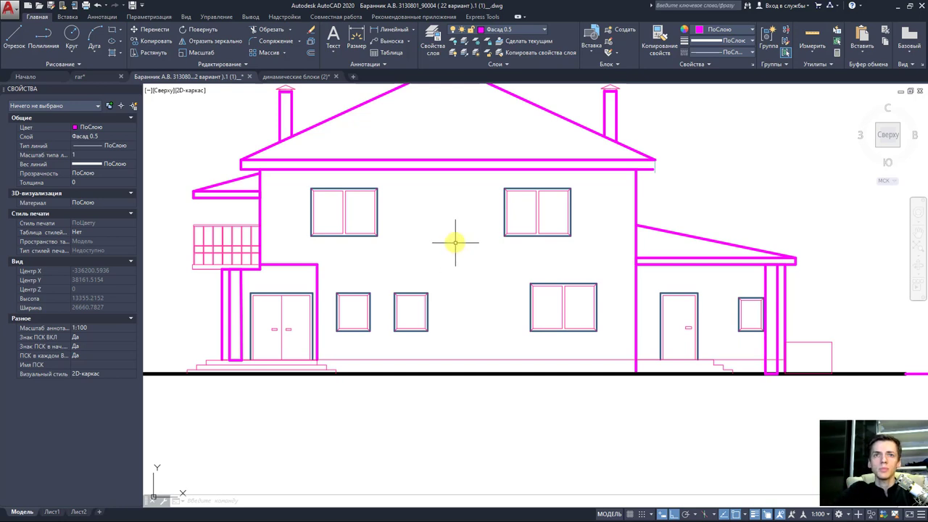
Step: Create a new layer named схемы заполнения with index colour 23
click(434, 47)
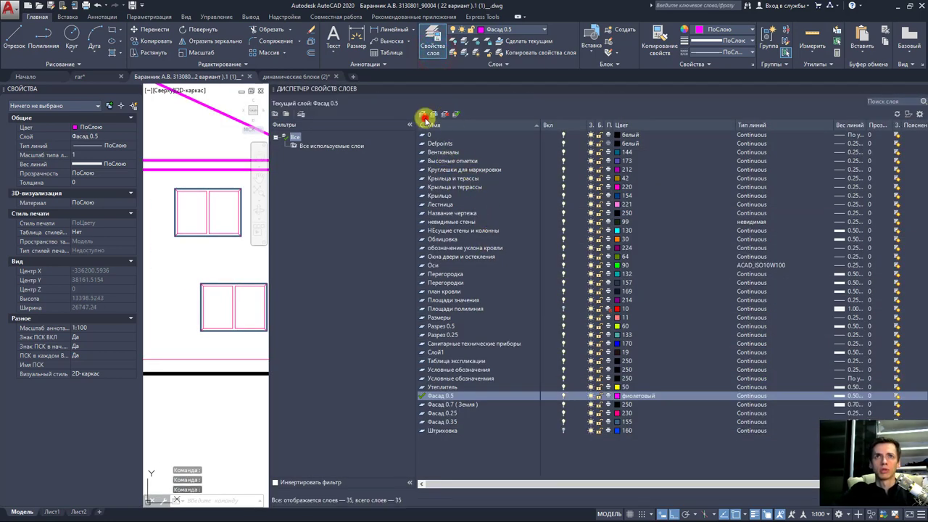
click(425, 116)
text(схемы заполнения)
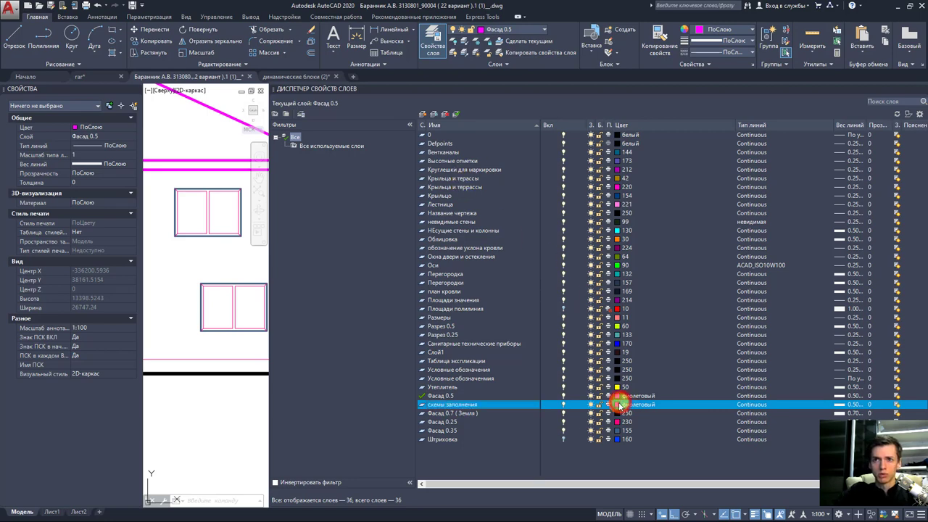
click(617, 403)
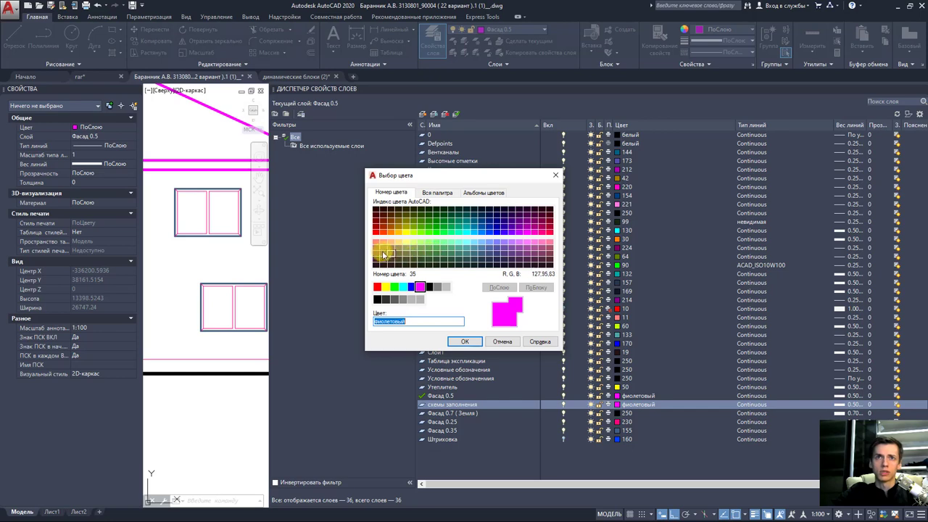
click(382, 247)
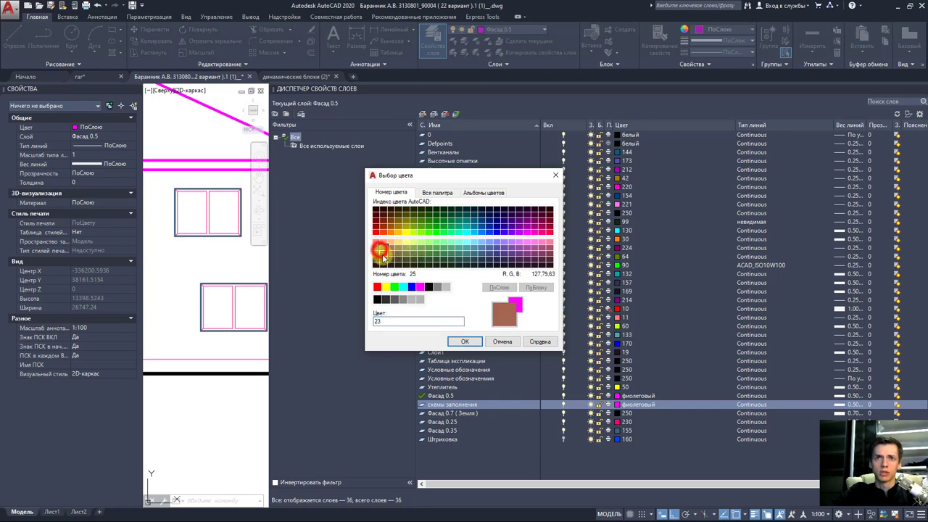
click(474, 340)
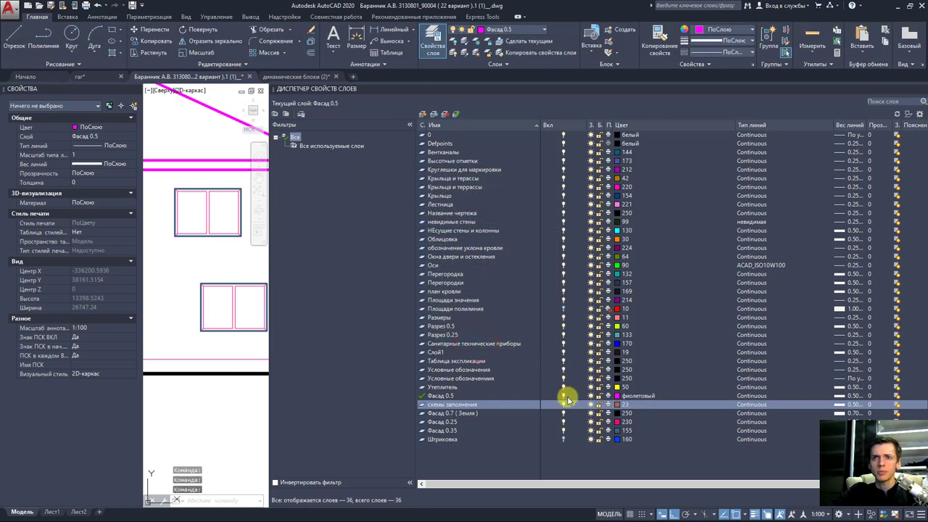
Step: Give схемы заполнения a thinner lineweight and make it the current layer
click(835, 405)
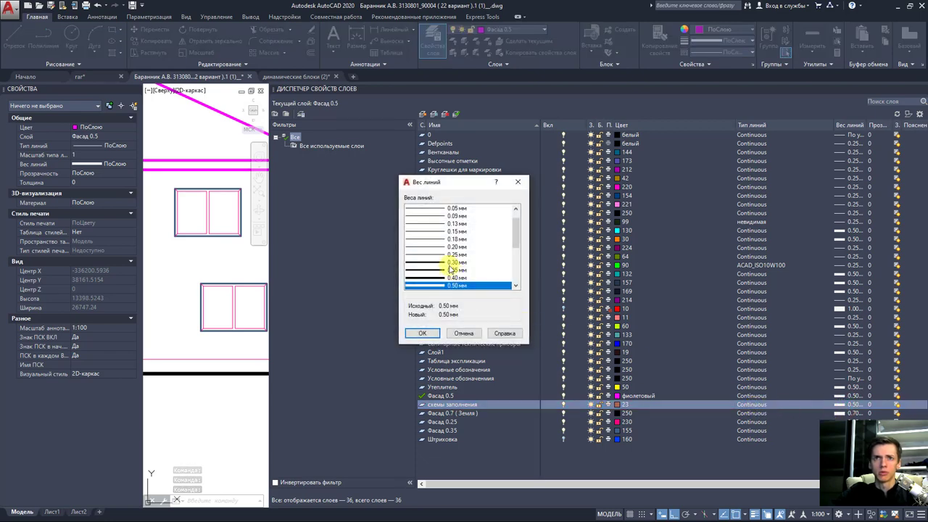
click(430, 253)
click(422, 333)
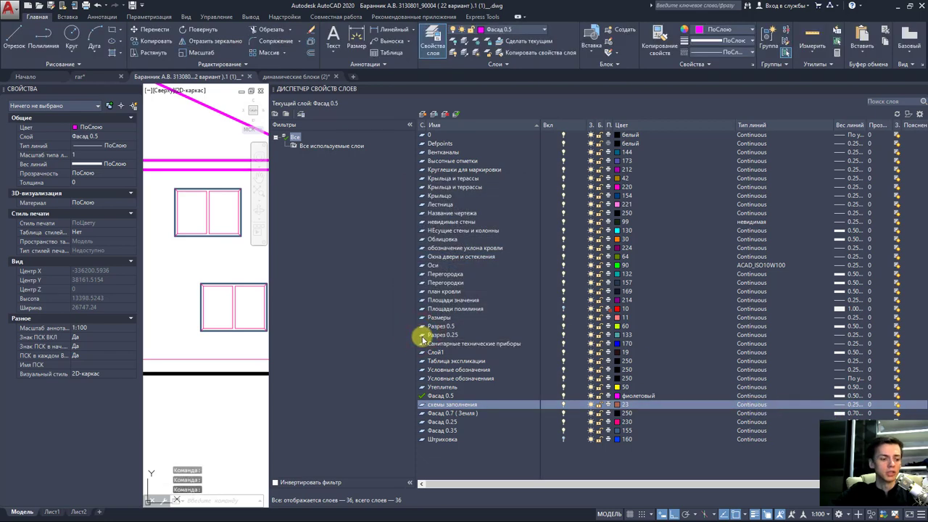
double_click(424, 408)
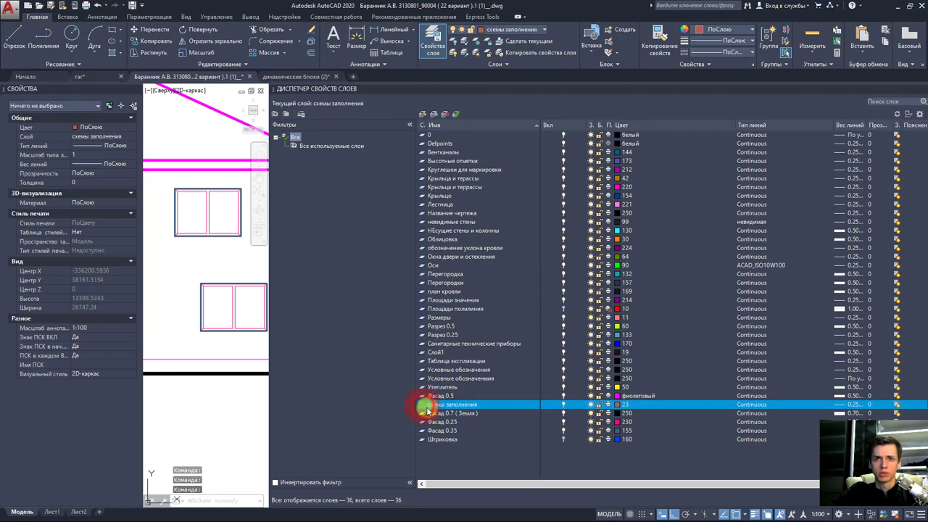
click(435, 43)
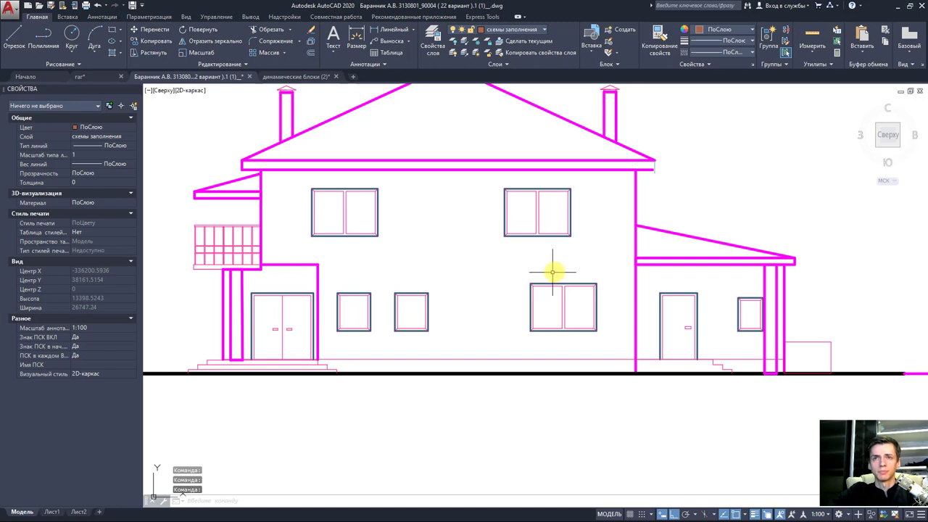
Step: Copy the small single-pane window into the empty space left of the house elevations
middle_drag(555, 271, 552, 271)
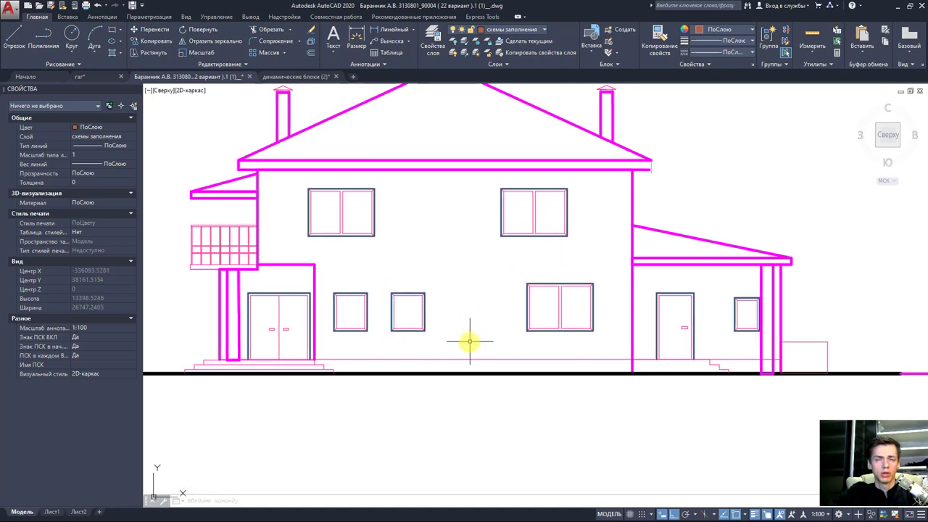
click(458, 340)
click(383, 267)
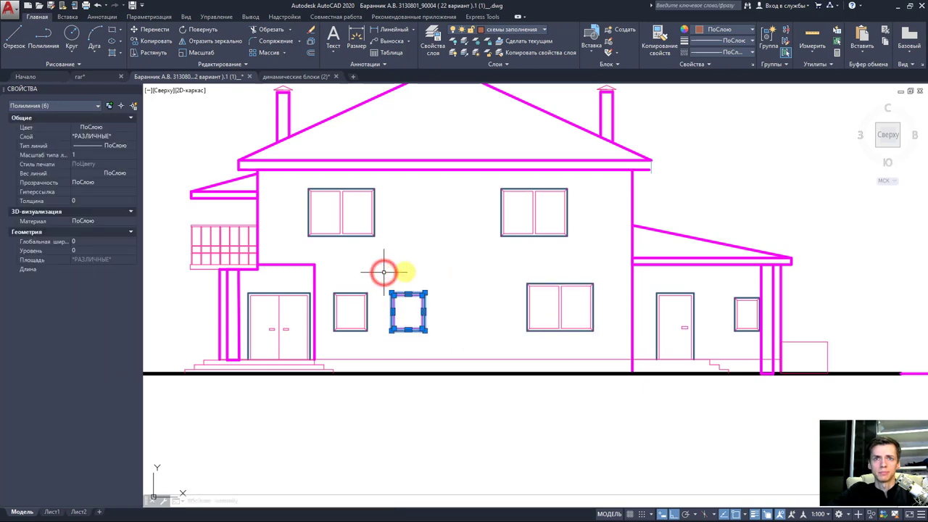
click(158, 44)
click(390, 293)
scroll(482, 305, down, 5)
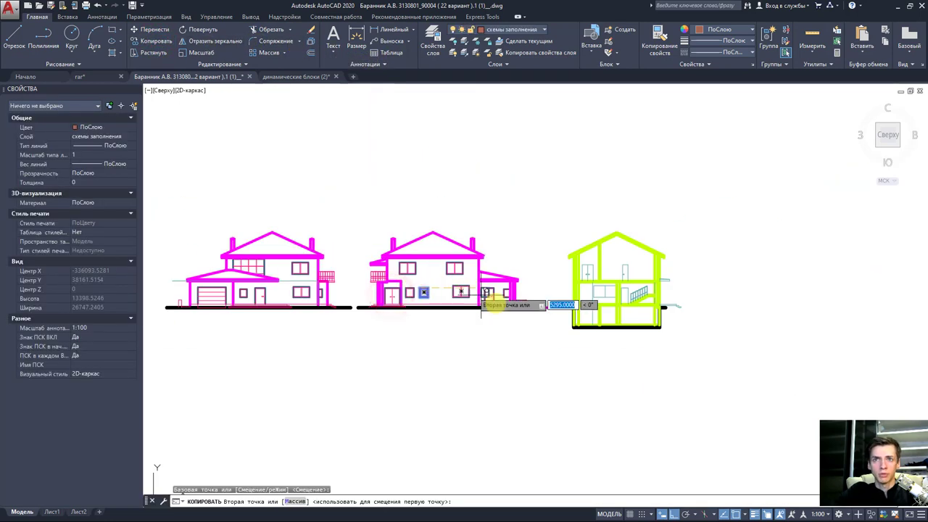
middle_drag(482, 305, 383, 341)
scroll(590, 310, up, 3)
scroll(618, 290, down, 1)
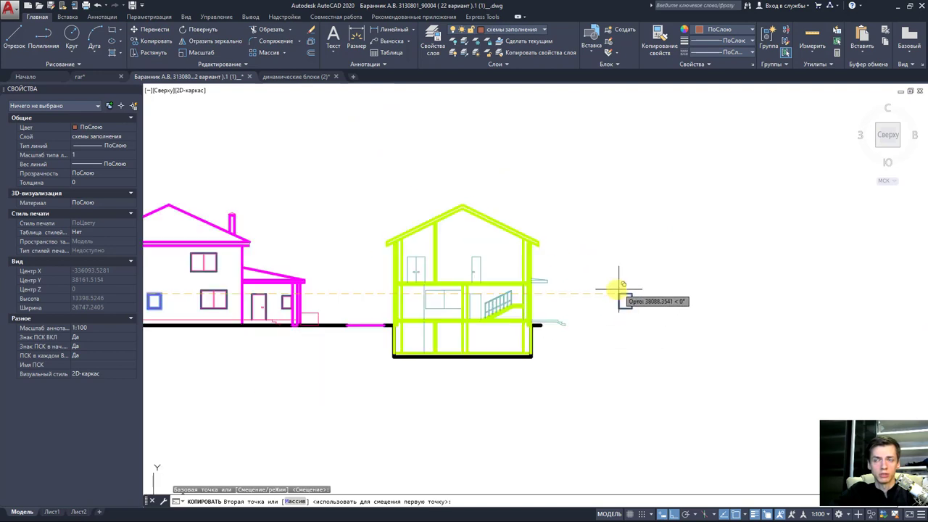
scroll(618, 290, down, 3)
middle_drag(580, 292, 750, 295)
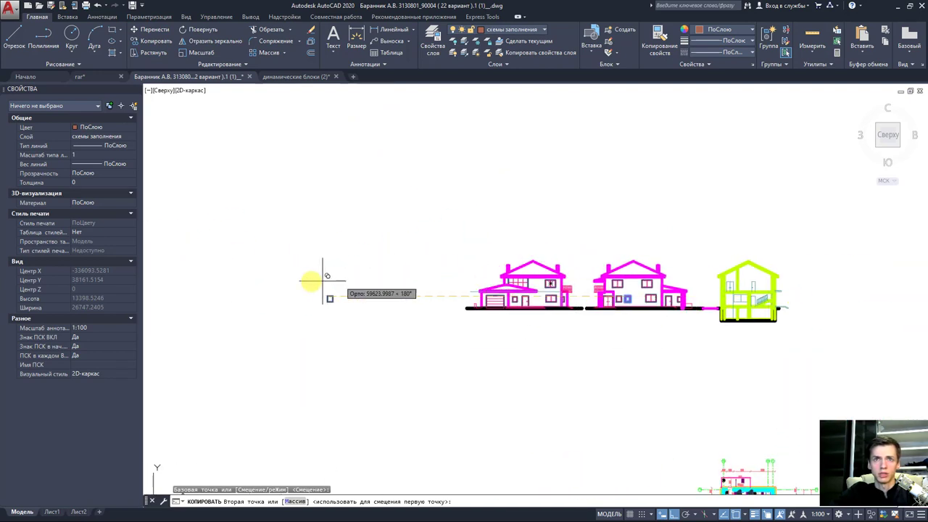
middle_drag(322, 279, 463, 294)
click(359, 296)
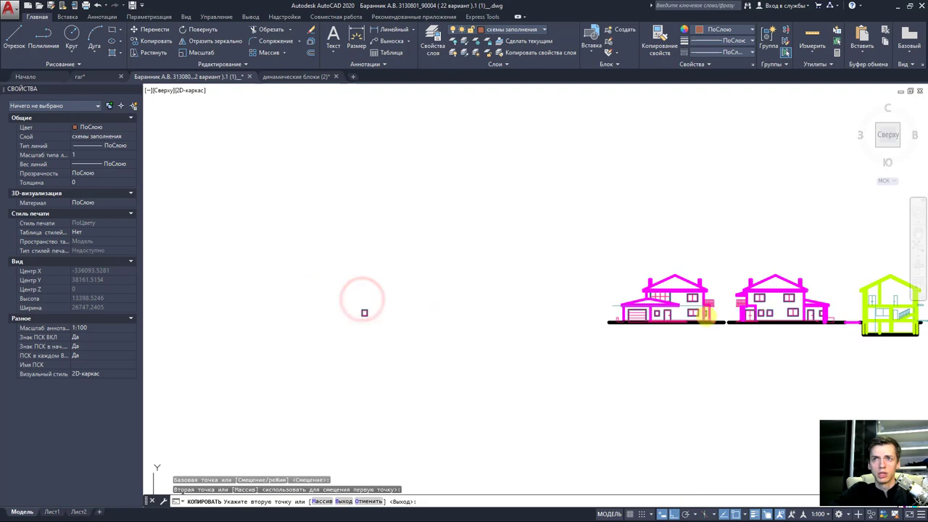
key(Escape)
Step: Copy the right lower two-pane window next to the first window copy
scroll(715, 311, up, 3)
scroll(739, 303, up, 4)
middle_drag(749, 306, 593, 290)
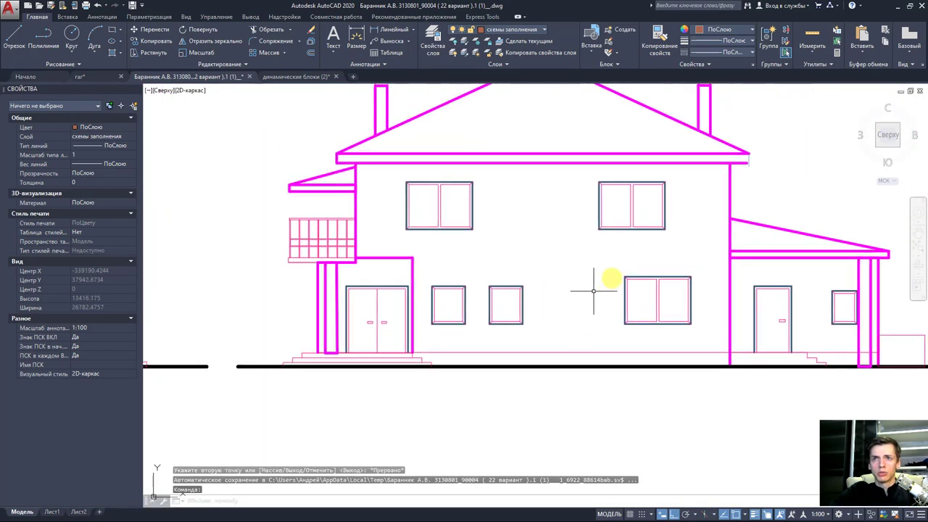
click(614, 263)
click(714, 338)
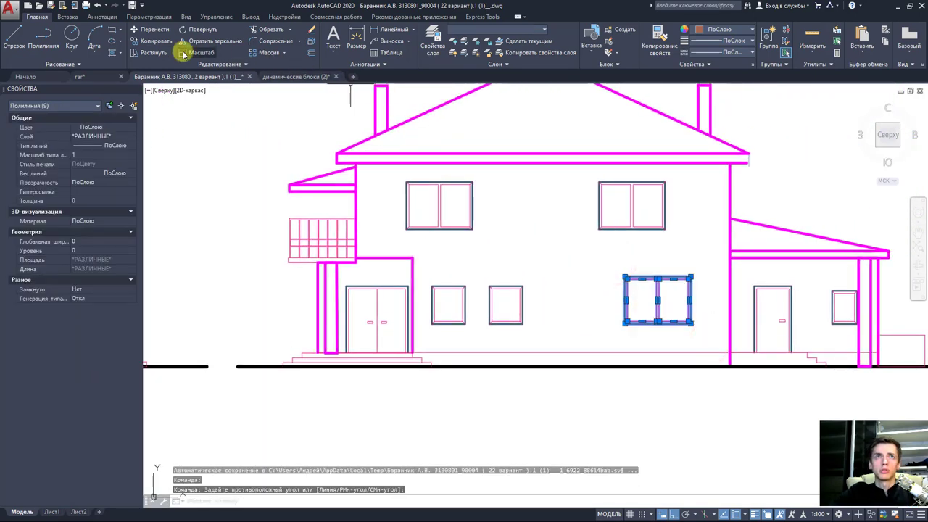
click(161, 40)
click(632, 275)
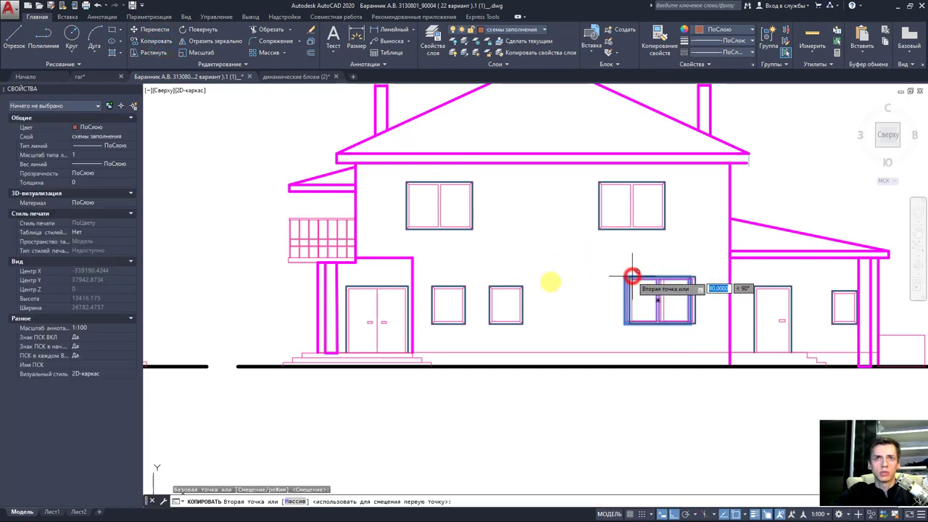
scroll(507, 290, down, 5)
scroll(387, 311, up, 2)
scroll(435, 306, up, 2)
scroll(370, 308, up, 2)
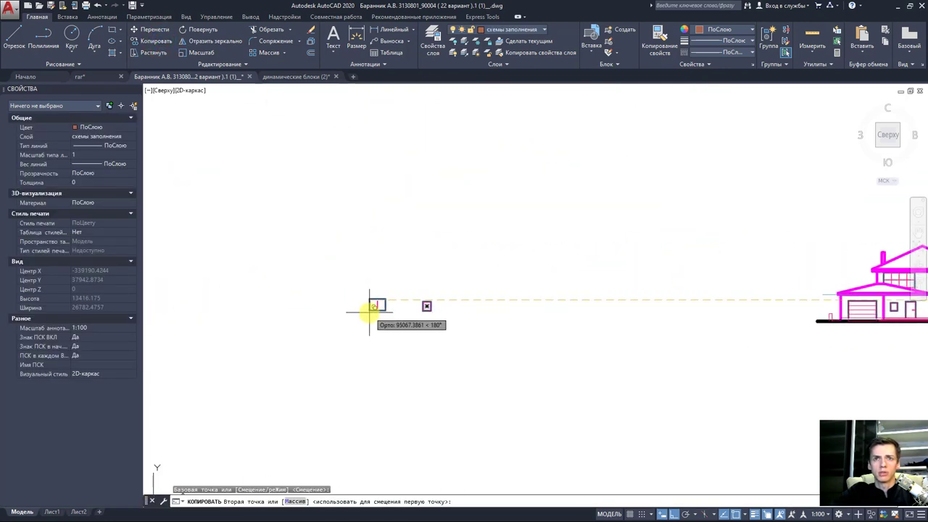
click(372, 310)
key(Escape)
scroll(449, 305, down, 2)
middle_drag(472, 304, 369, 330)
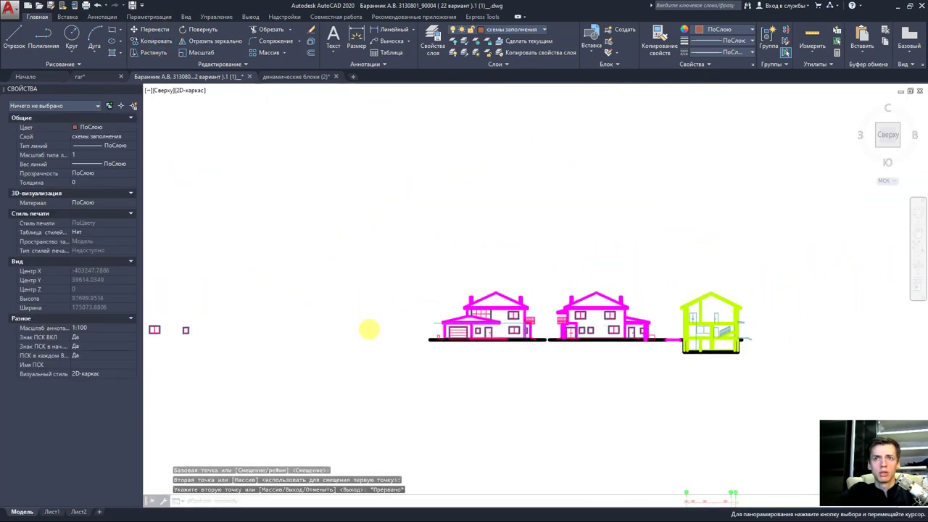
scroll(508, 319, up, 3)
scroll(435, 312, up, 3)
Step: Select the entrance door and pan between the elevation and section drawings
click(419, 303)
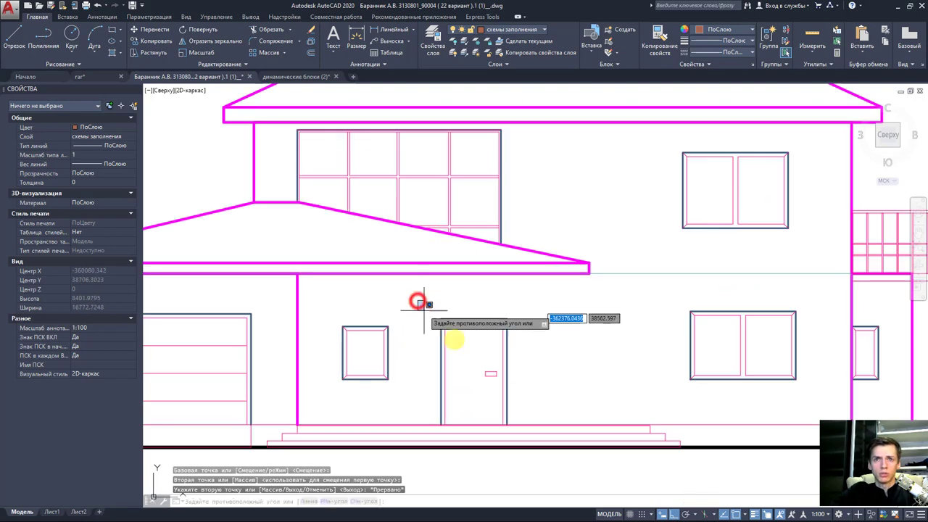
click(540, 432)
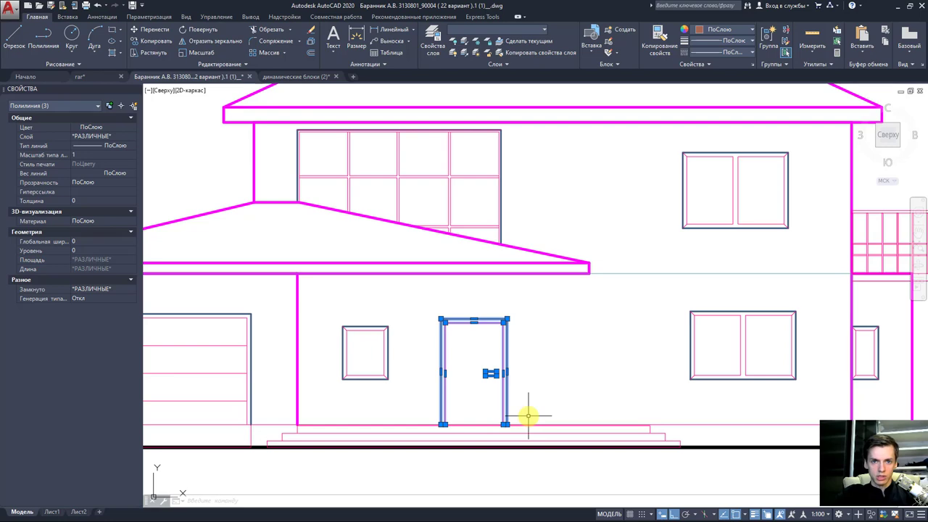
scroll(528, 415, down, 3)
middle_drag(689, 377, 425, 398)
scroll(436, 310, up, 2)
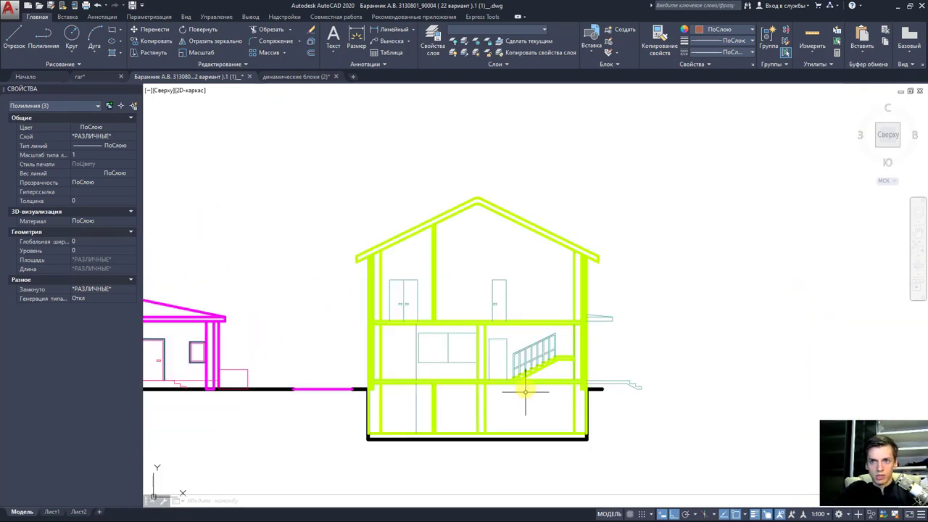
scroll(437, 310, up, 3)
scroll(459, 379, down, 1)
scroll(565, 383, down, 3)
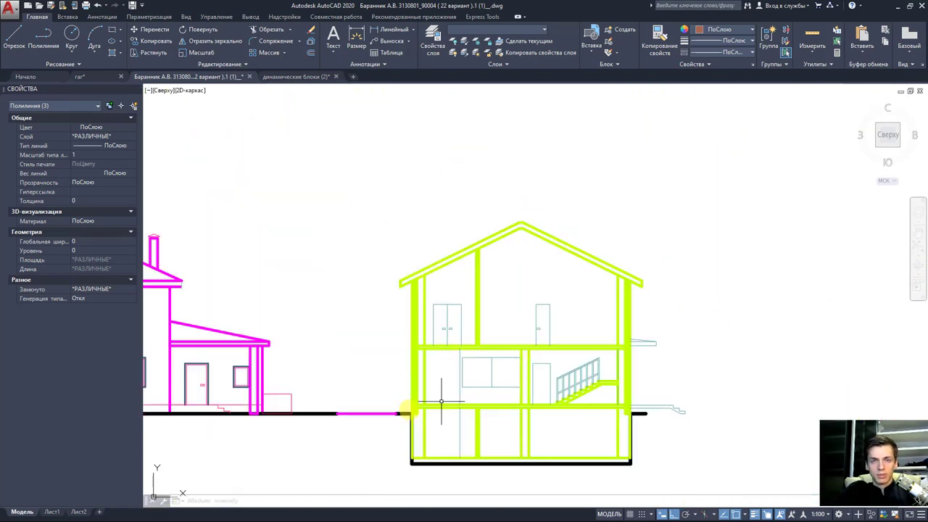
middle_drag(403, 406, 613, 428)
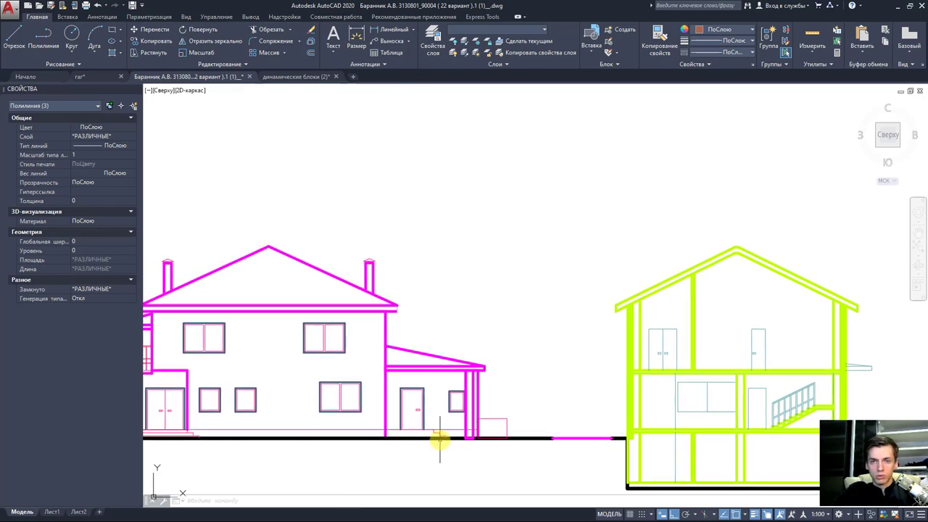
scroll(445, 425, up, 3)
scroll(445, 385, up, 1)
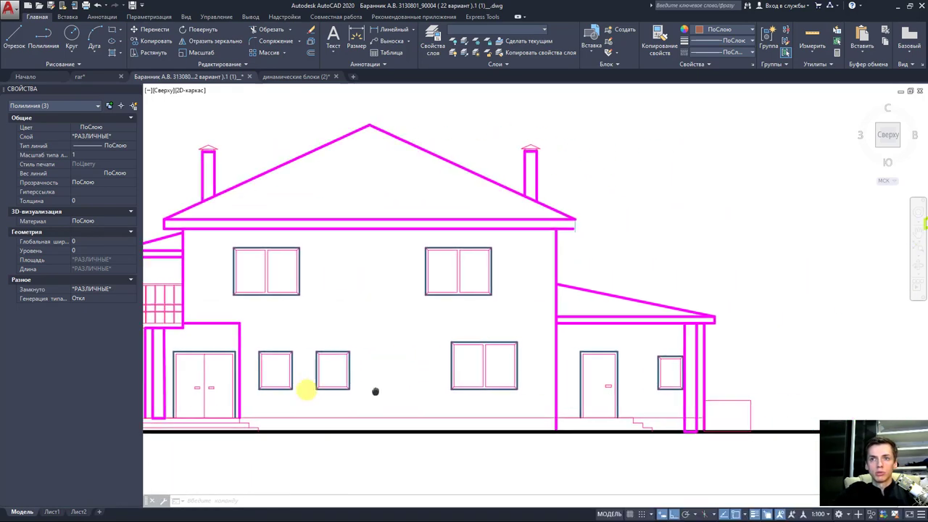
scroll(480, 352, up, 2)
Step: Copy the side door into the empty area beside the houses
click(464, 331)
click(569, 464)
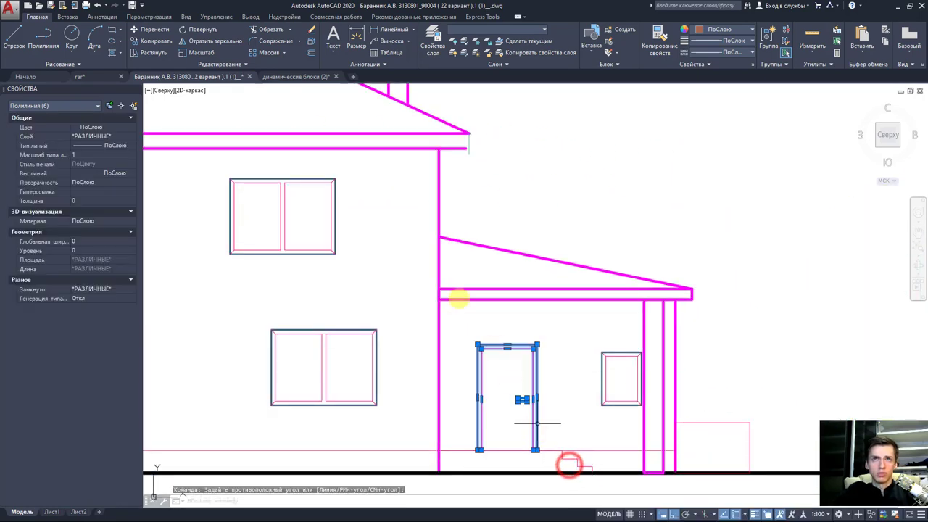
click(154, 41)
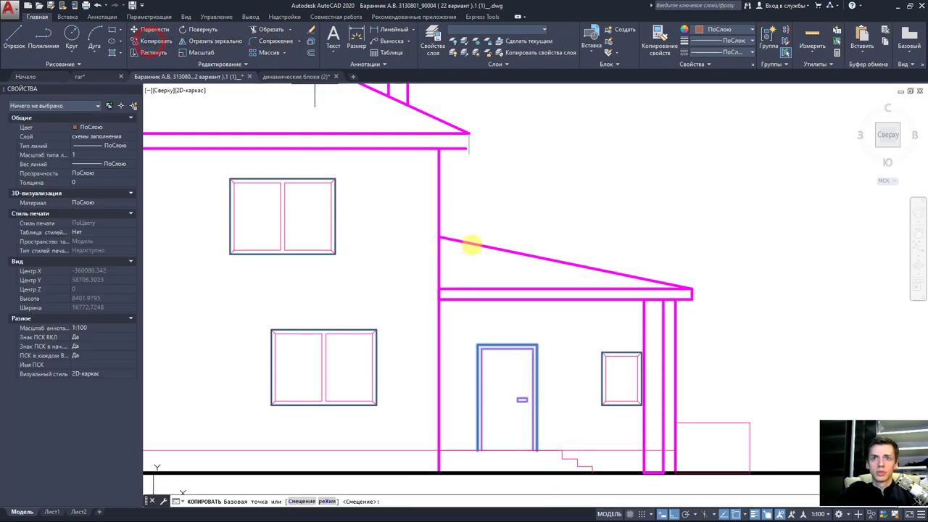
click(488, 347)
scroll(435, 319, down, 4)
mouse_move(364, 290)
middle_down()
mouse_move(615, 290)
mouse_move(657, 304)
mouse_move(501, 306)
middle_up()
click(604, 301)
key(Escape)
key(Escape)
Step: Erase the stray unwanted door copy
click(406, 307)
click(481, 351)
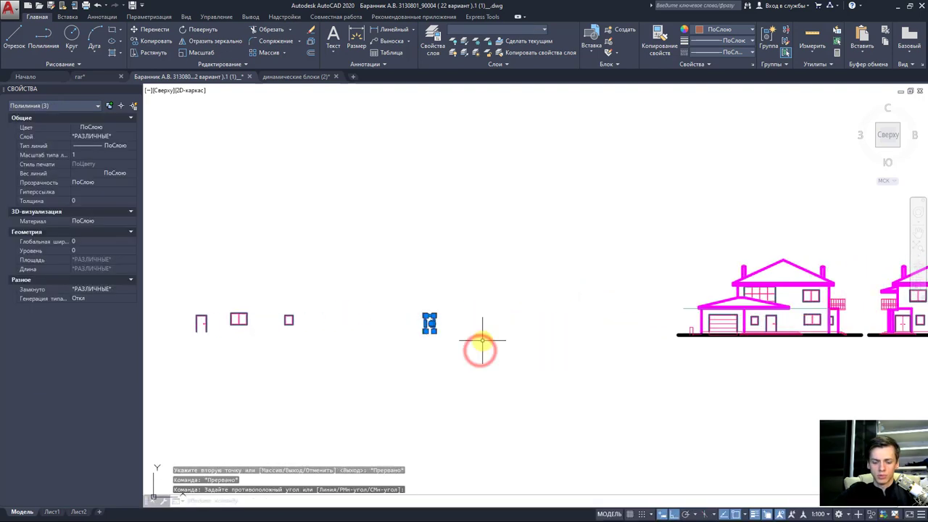
key(Delete)
Step: Window-select the entrance double door on the elevation
middle_drag(615, 305, 485, 375)
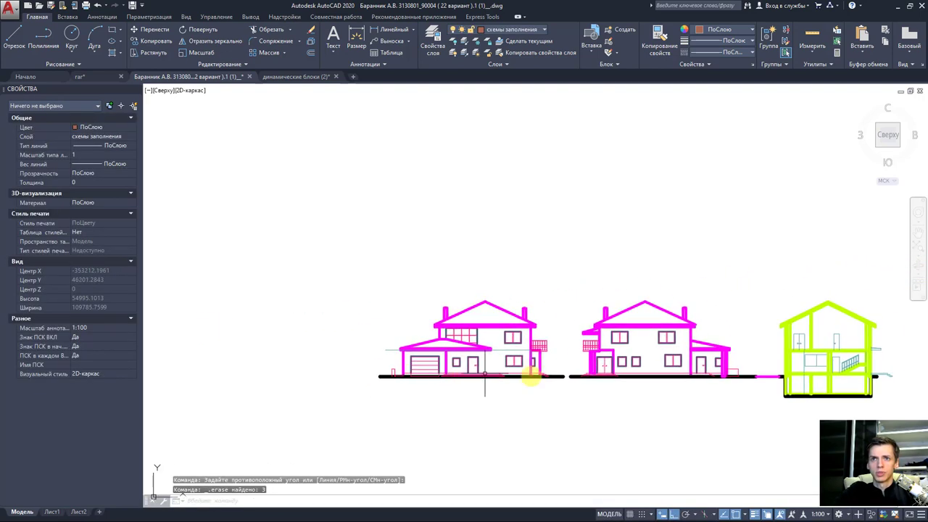
scroll(485, 375, up, 3)
scroll(542, 352, up, 2)
scroll(493, 356, up, 1)
click(449, 327)
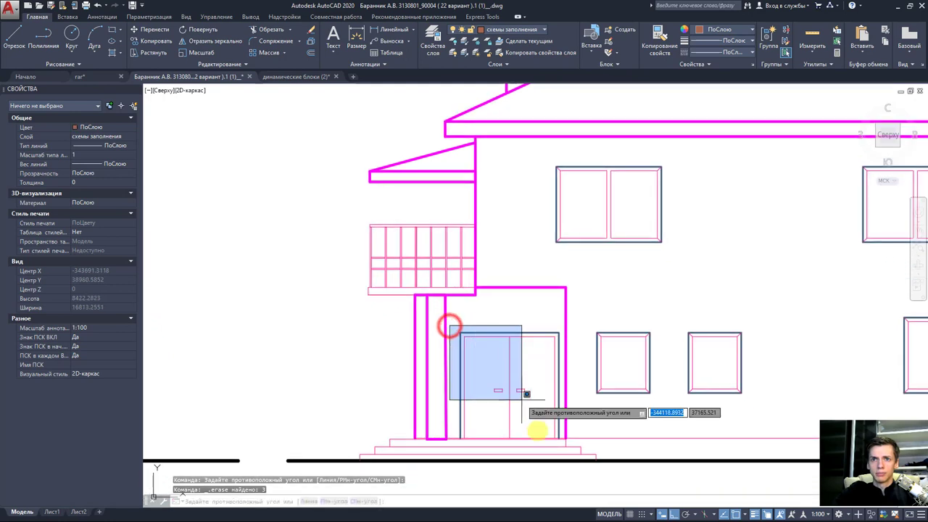
click(557, 443)
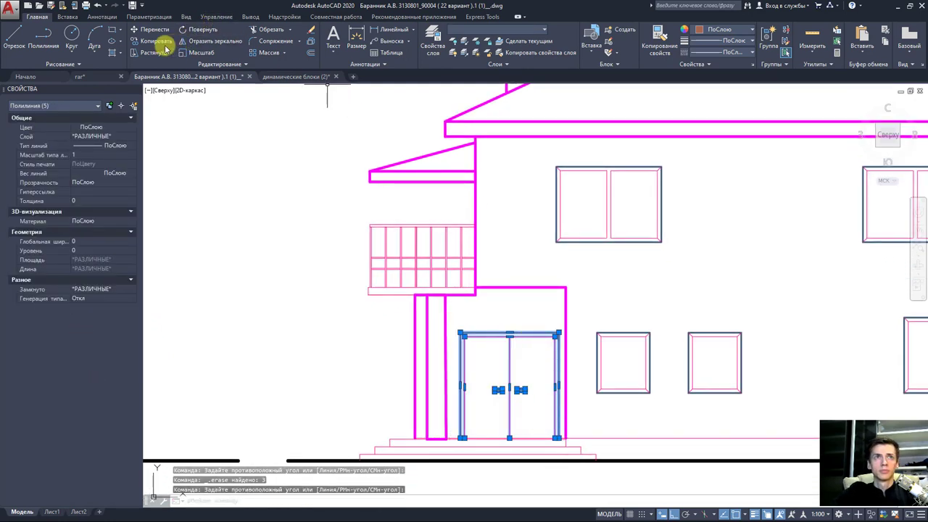
Step: Copy the double door into the row, left of the single door copy
click(150, 42)
click(480, 333)
scroll(305, 348, down, 5)
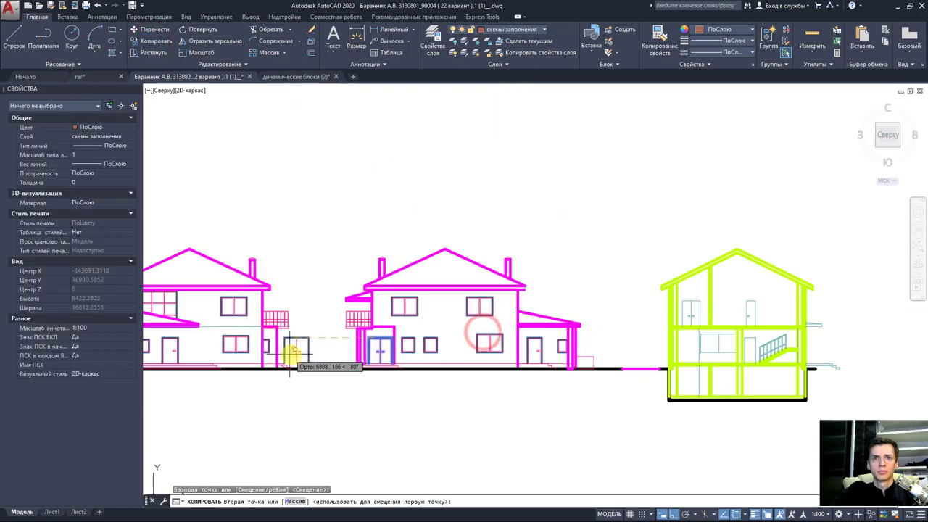
scroll(336, 319, up, 2)
scroll(402, 311, up, 2)
scroll(332, 331, up, 3)
scroll(259, 352, up, 2)
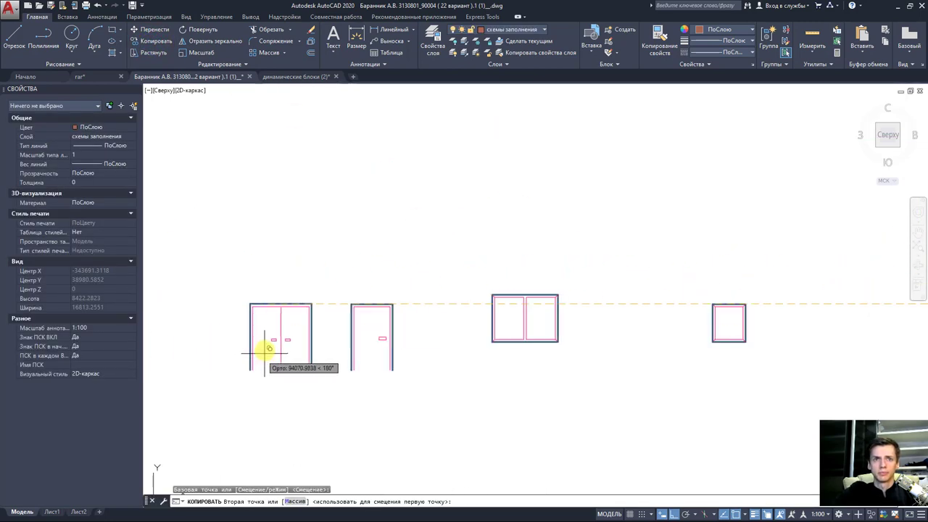
scroll(264, 342, up, 2)
click(259, 344)
key(Escape)
key(Escape)
Step: Move the double window copy to a new spot in the row
middle_drag(452, 263, 315, 263)
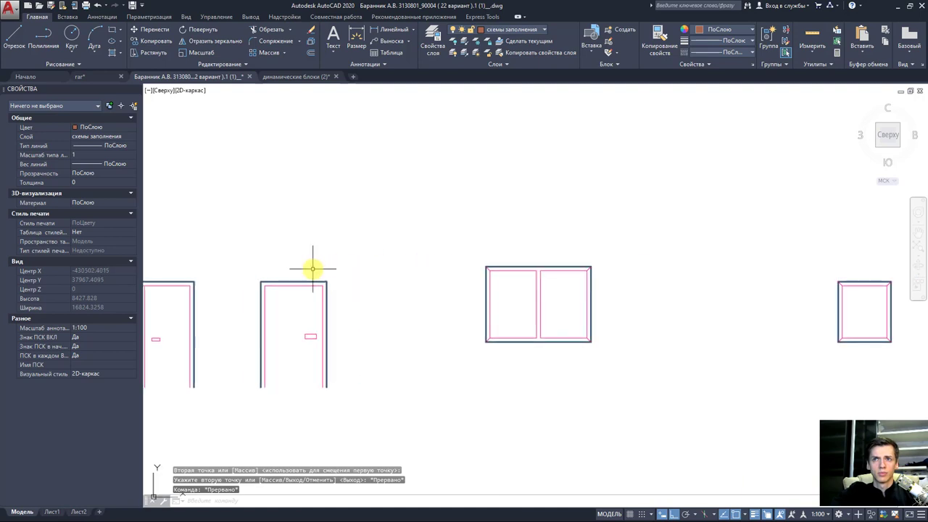
scroll(315, 263, down, 2)
click(503, 333)
click(393, 216)
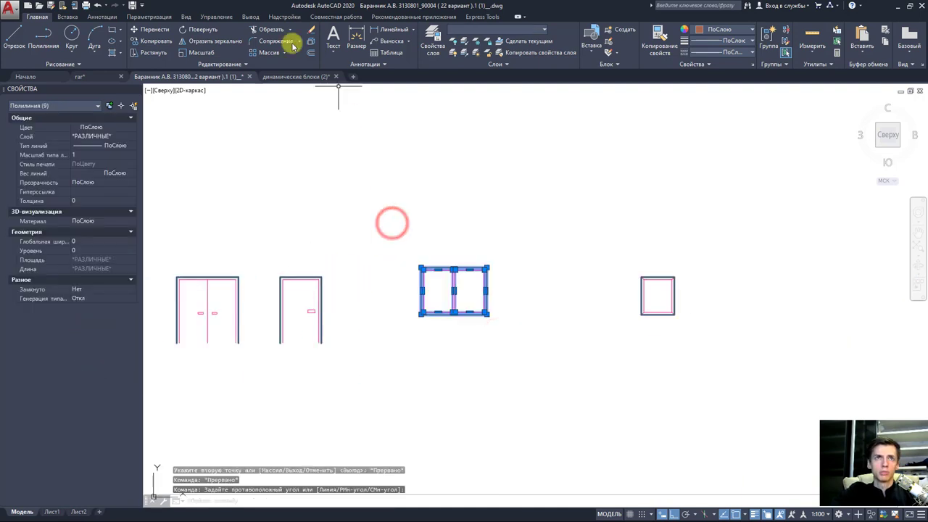
click(148, 33)
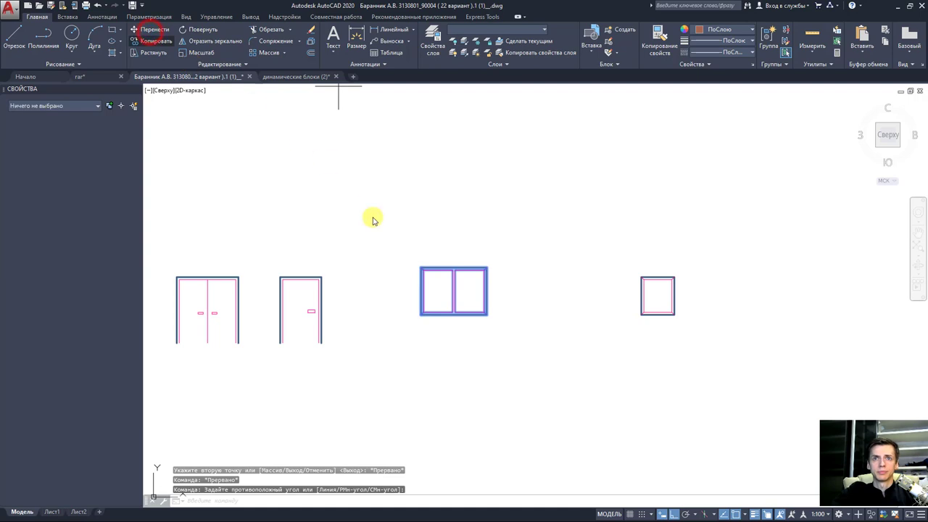
click(421, 268)
key(Escape)
key(Escape)
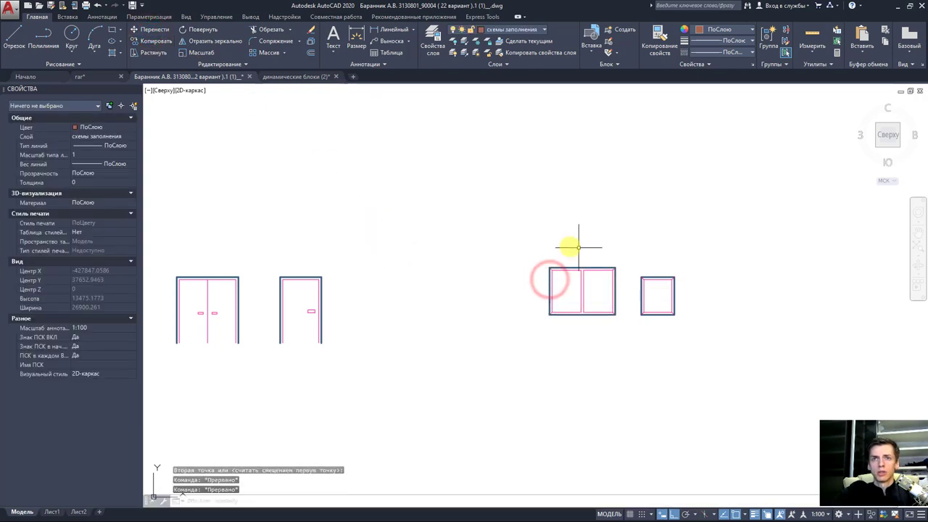
middle_drag(543, 240, 649, 235)
Step: Move the single door copy further right to space the row
click(453, 365)
click(366, 245)
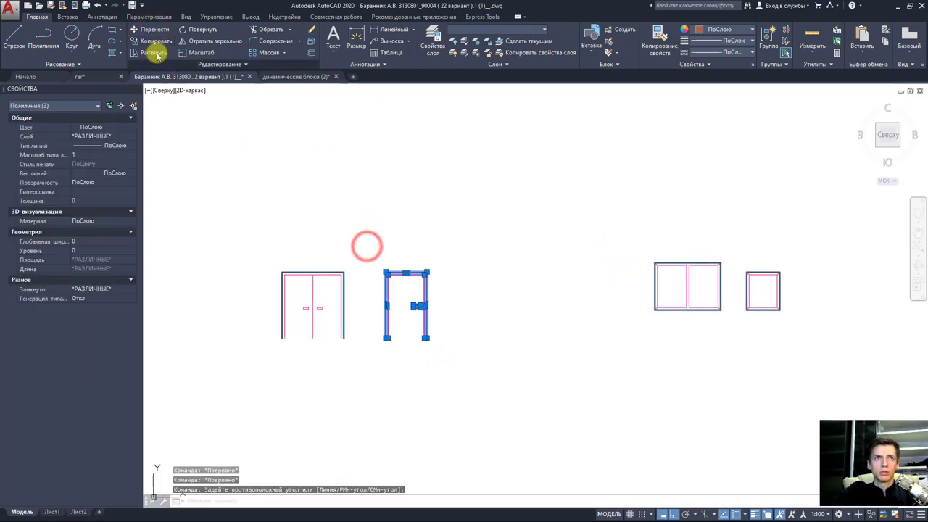
click(149, 30)
click(388, 275)
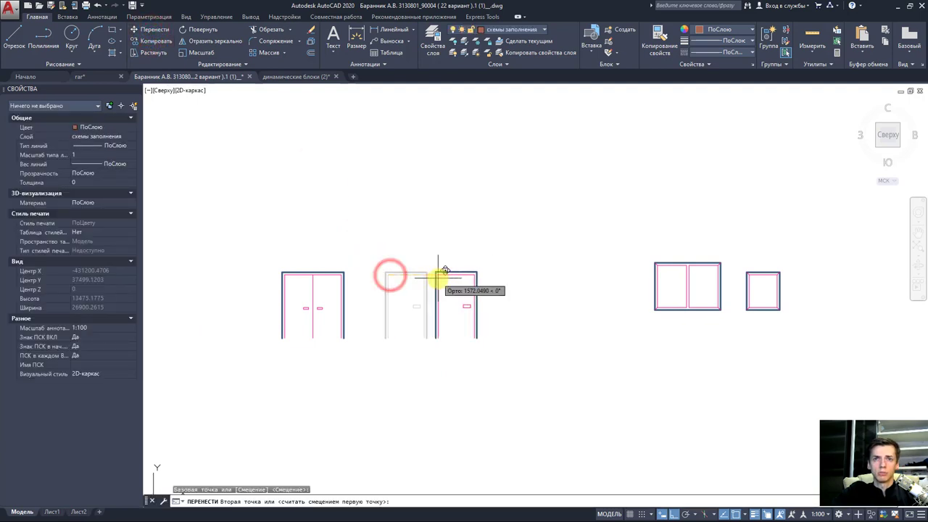
click(437, 276)
key(Escape)
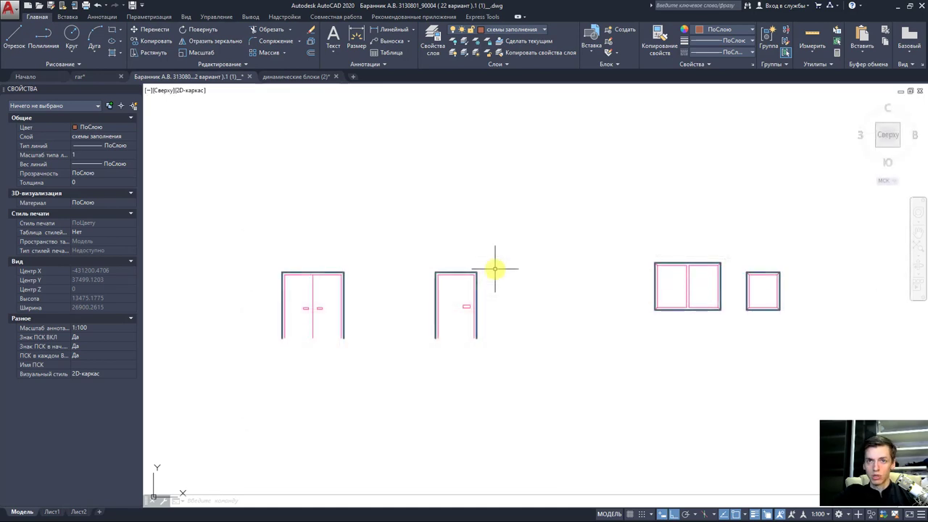
Step: Change the annotation scale on the status bar from 1:100 to 1:50
click(828, 515)
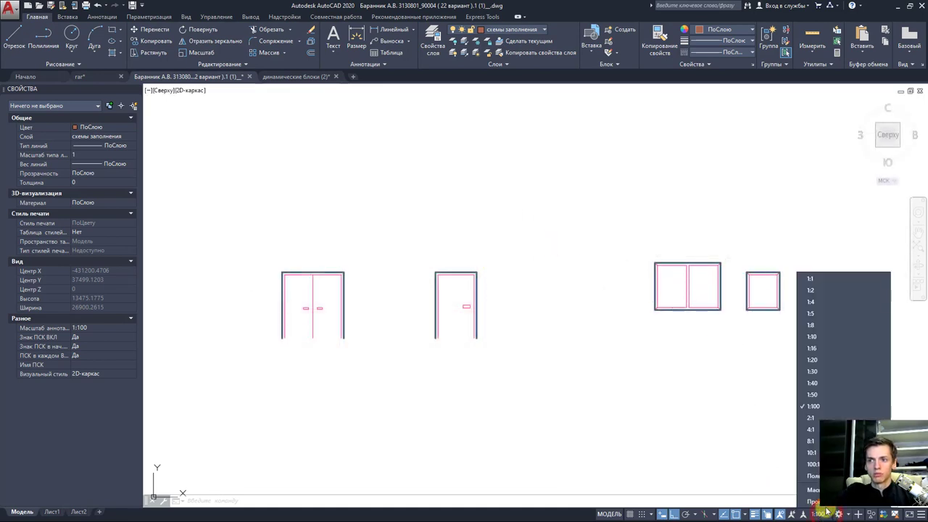
click(823, 395)
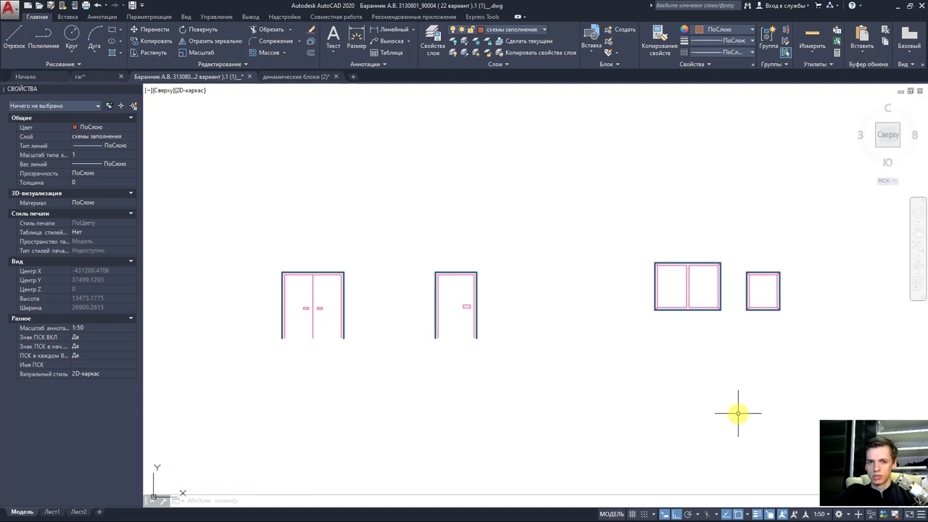
Step: Select all copied door and window outlines and put them on layer схемы заполнения
click(806, 400)
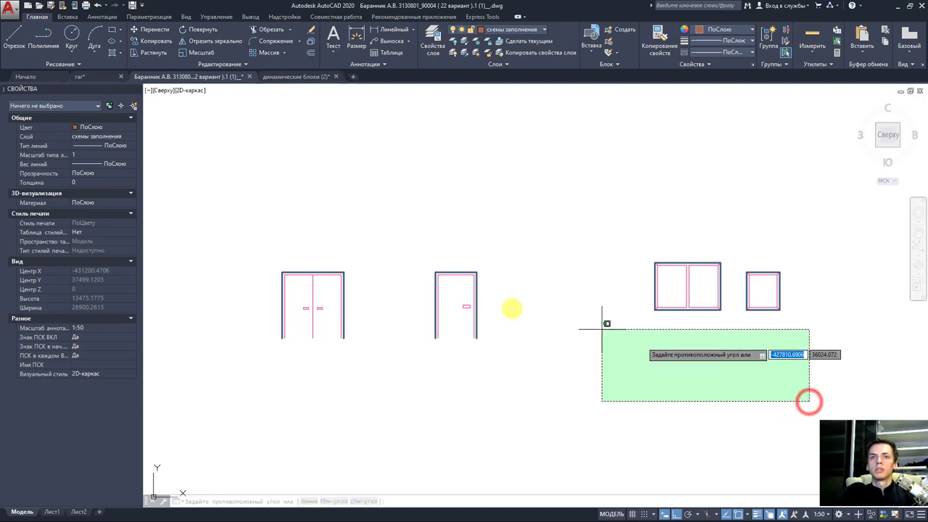
click(267, 224)
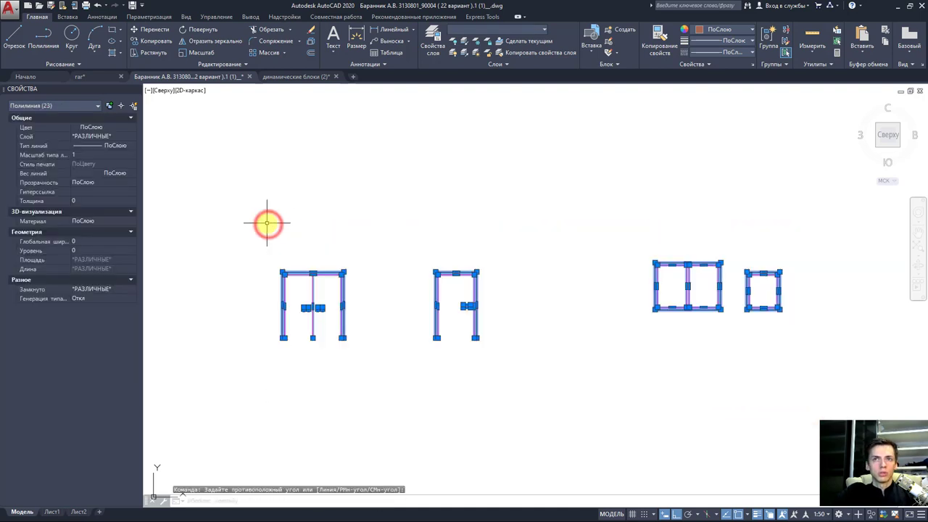
click(541, 29)
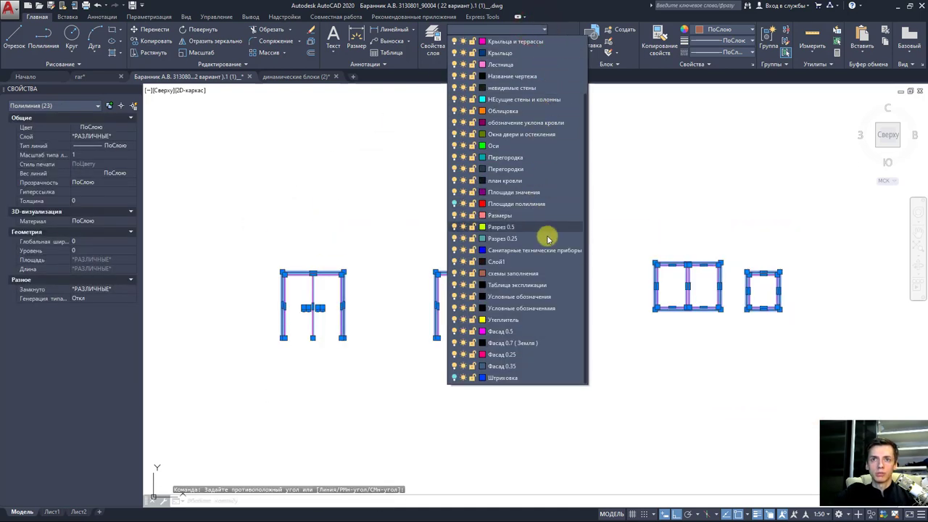
click(538, 310)
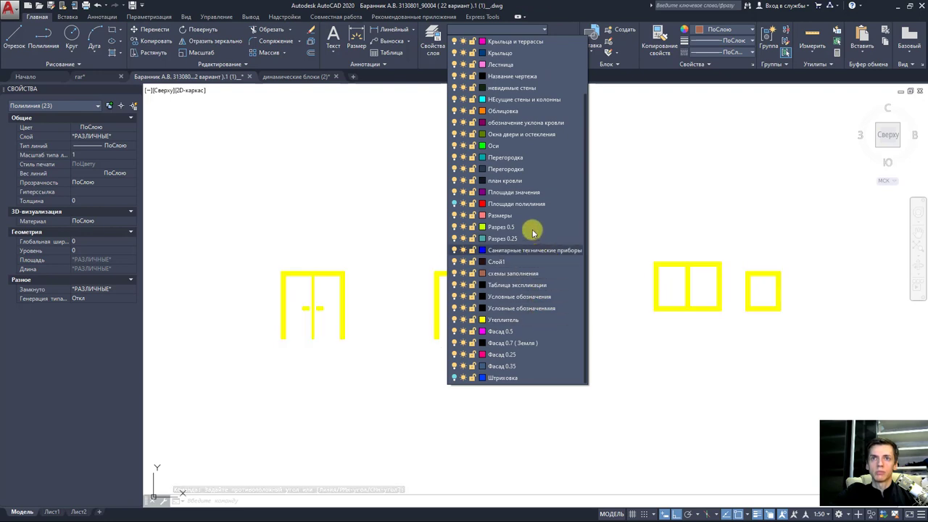
scroll(530, 265, up, 2)
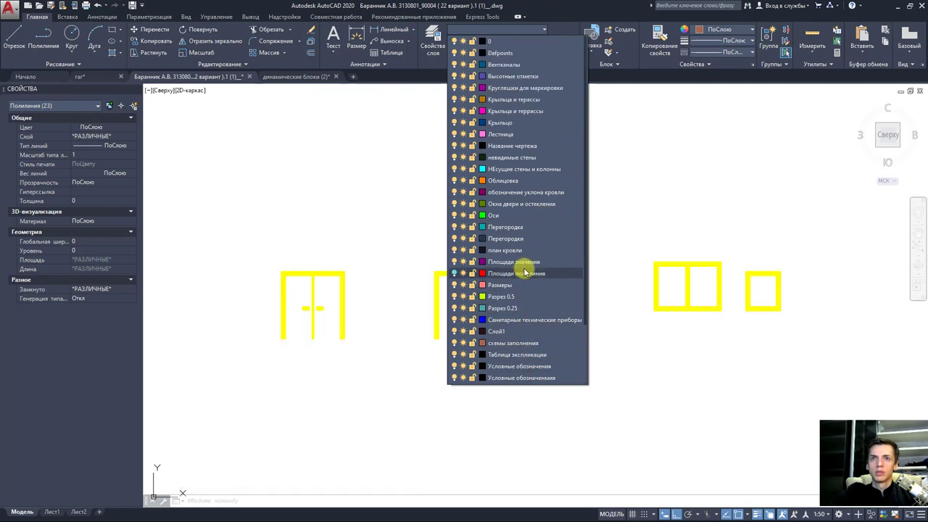
scroll(526, 163, down, 2)
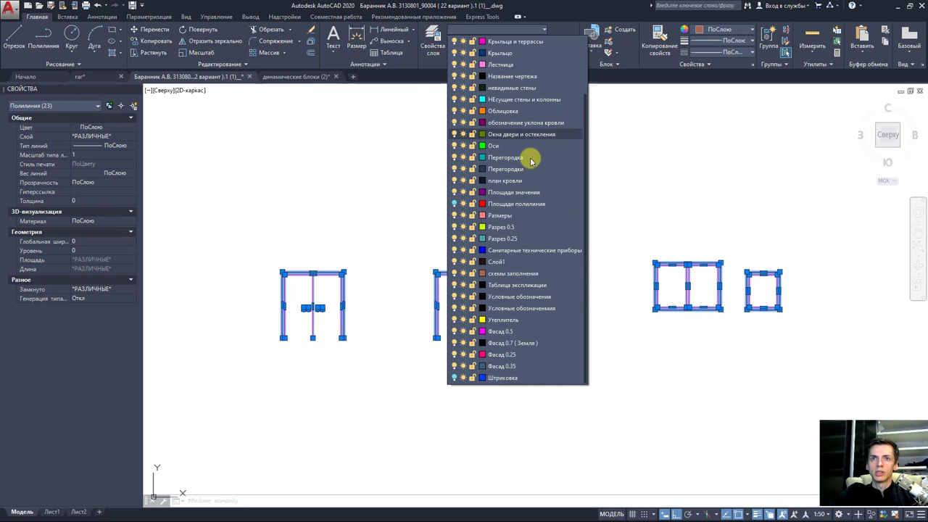
click(529, 273)
click(356, 302)
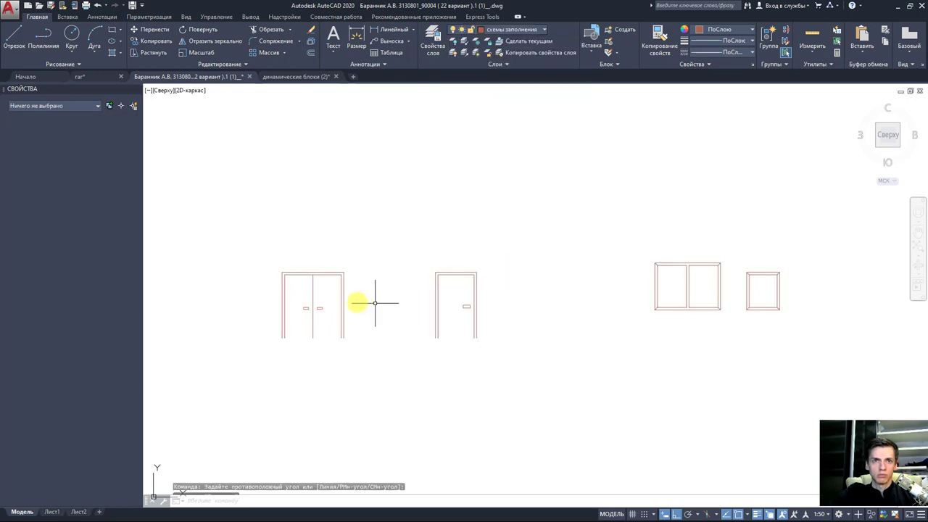
key(Escape)
Step: Draw a line closing the double door's bottom edge, corner to corner
middle_drag(381, 292, 455, 291)
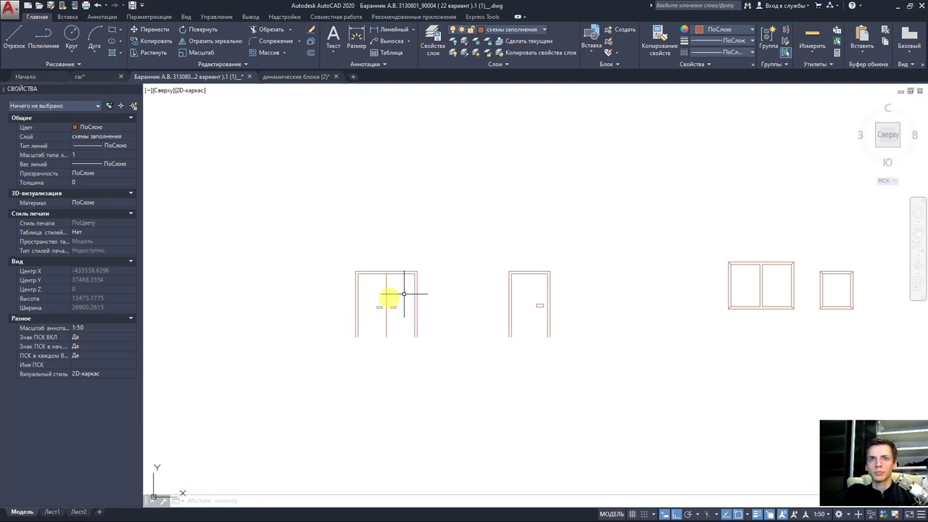
scroll(387, 300, up, 2)
mouse_move(412, 300)
middle_down()
mouse_move(477, 296)
mouse_move(557, 313)
middle_up()
click(504, 297)
scroll(503, 297, up, 2)
scroll(504, 301, up, 2)
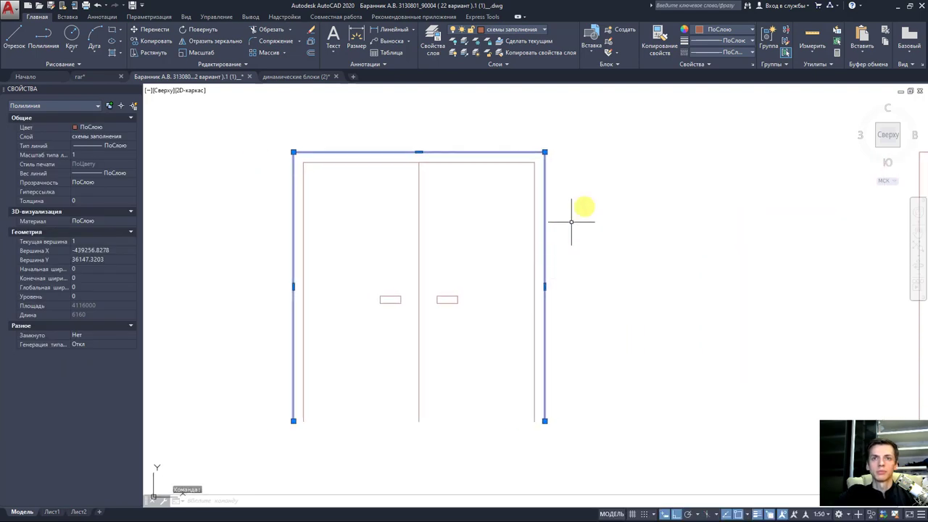
key(Escape)
key(Escape)
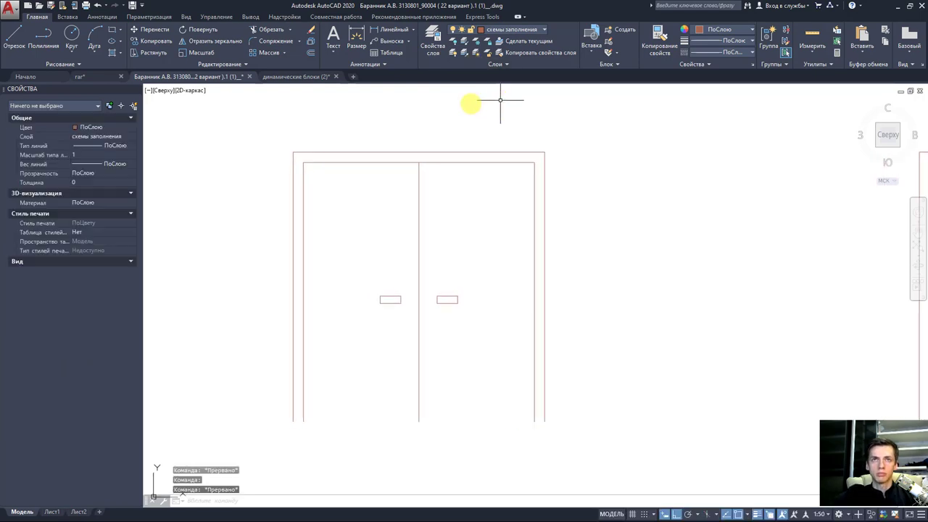
click(16, 33)
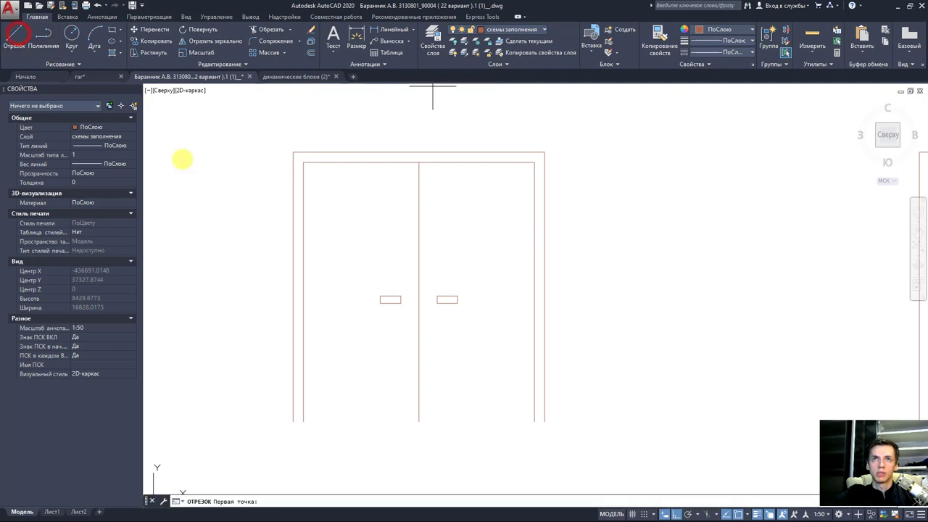
click(290, 423)
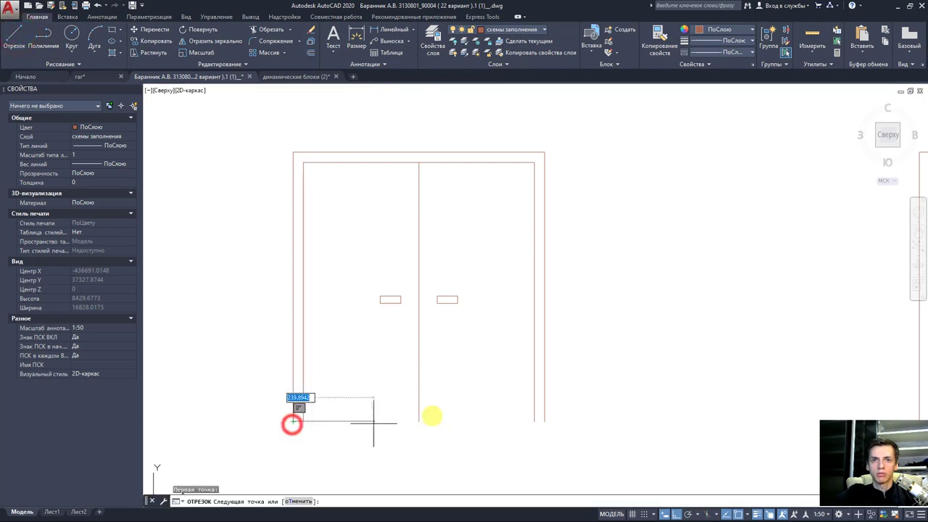
click(544, 421)
key(Escape)
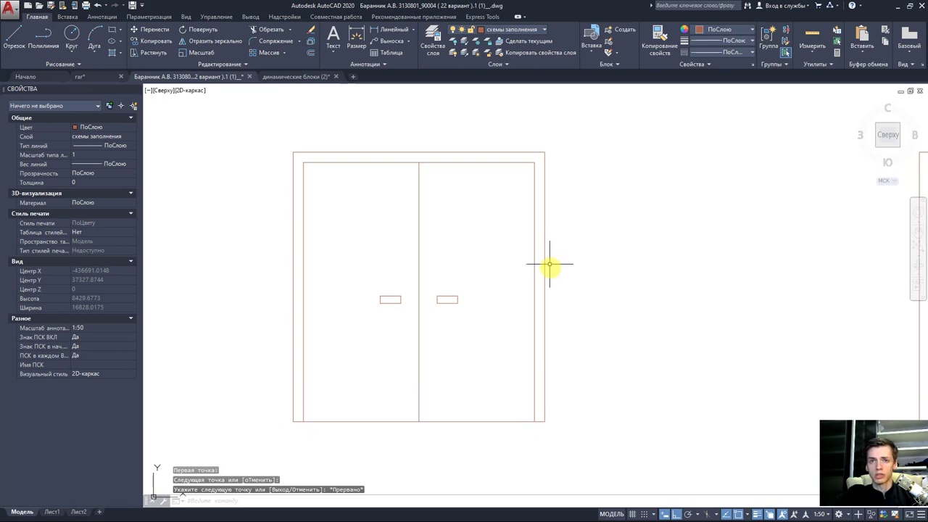
Step: Draw a line along the single door's bottom edge from lower-left to lower-right
scroll(551, 264, down, 2)
middle_drag(725, 294, 548, 317)
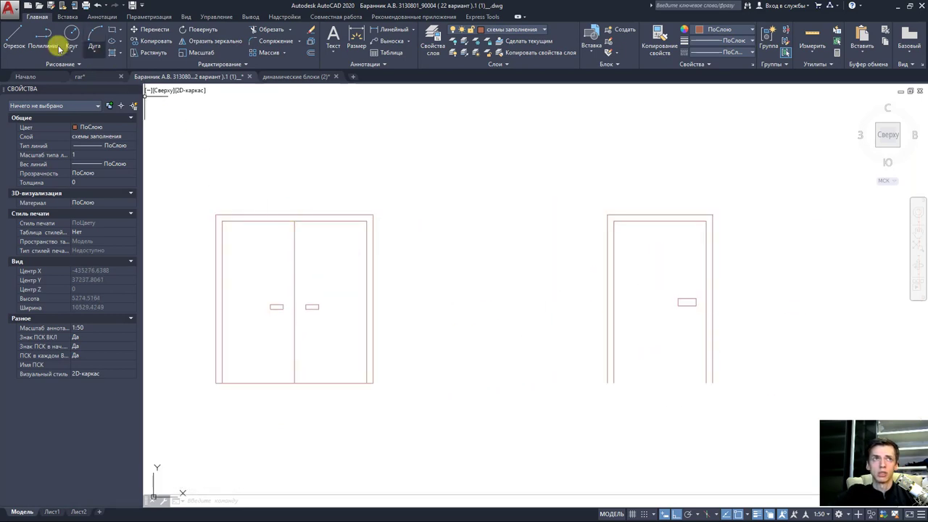
click(13, 38)
click(603, 381)
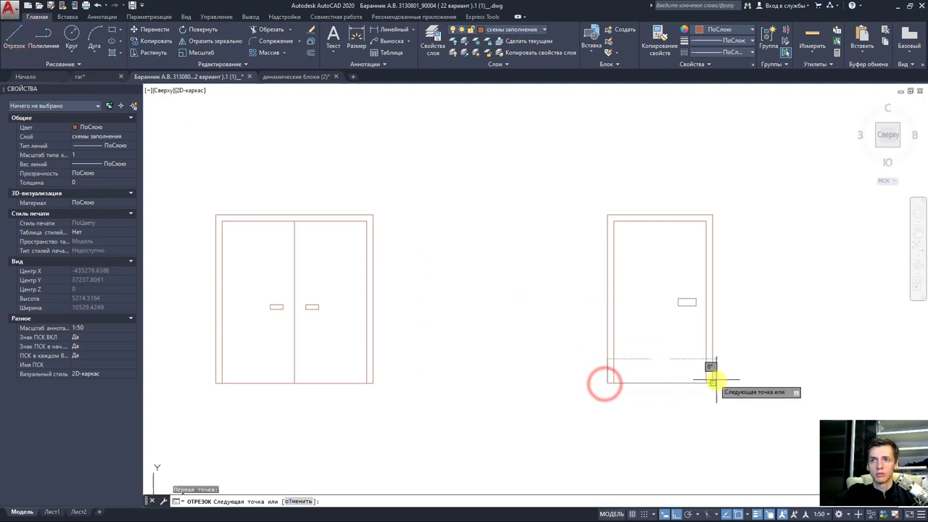
click(715, 379)
key(Escape)
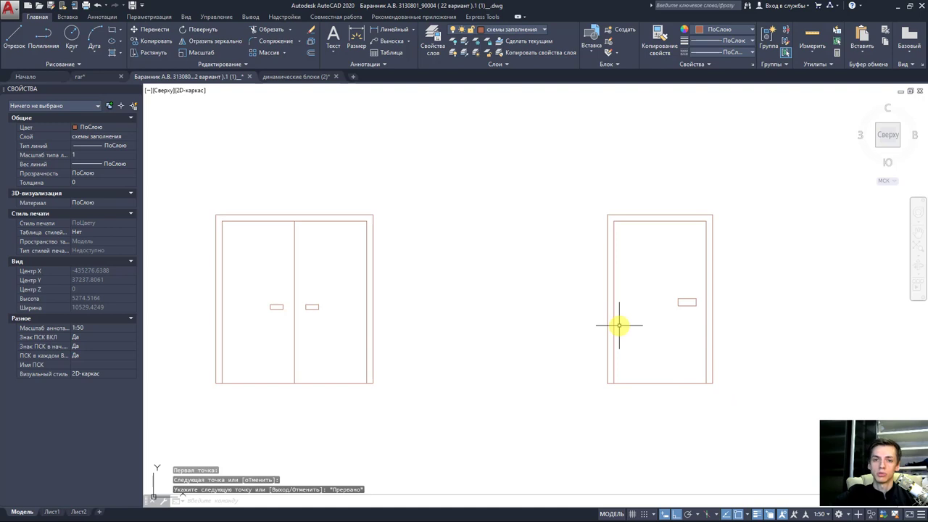
Step: Explode the double door's outline polyline into separate lines
click(376, 282)
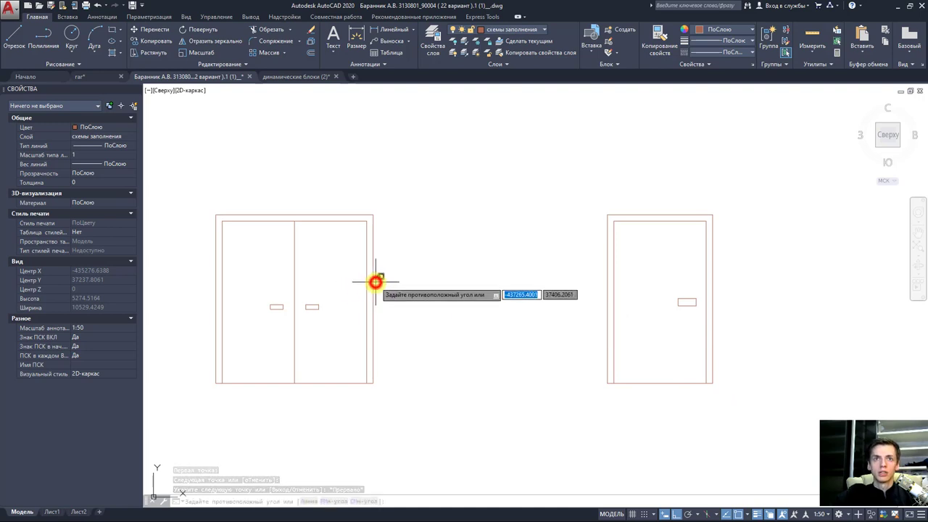
click(373, 284)
middle_drag(406, 277, 508, 263)
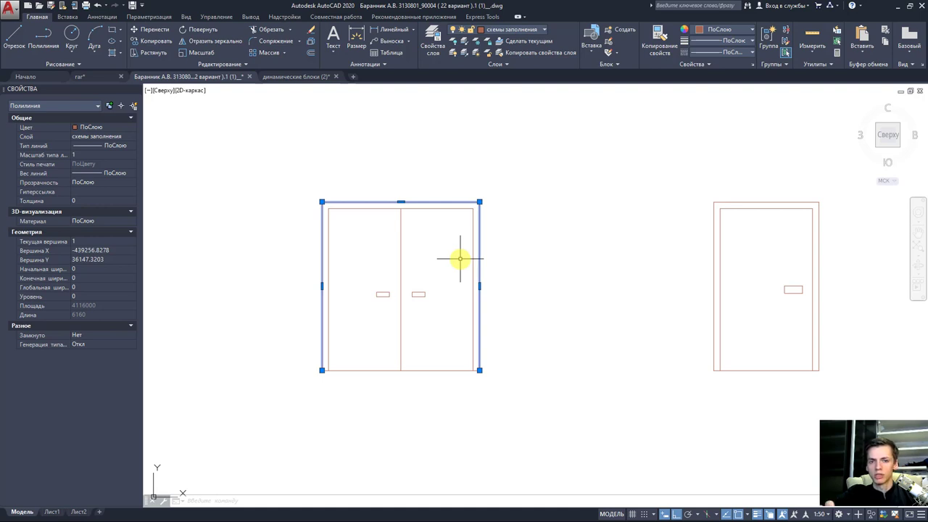
click(456, 225)
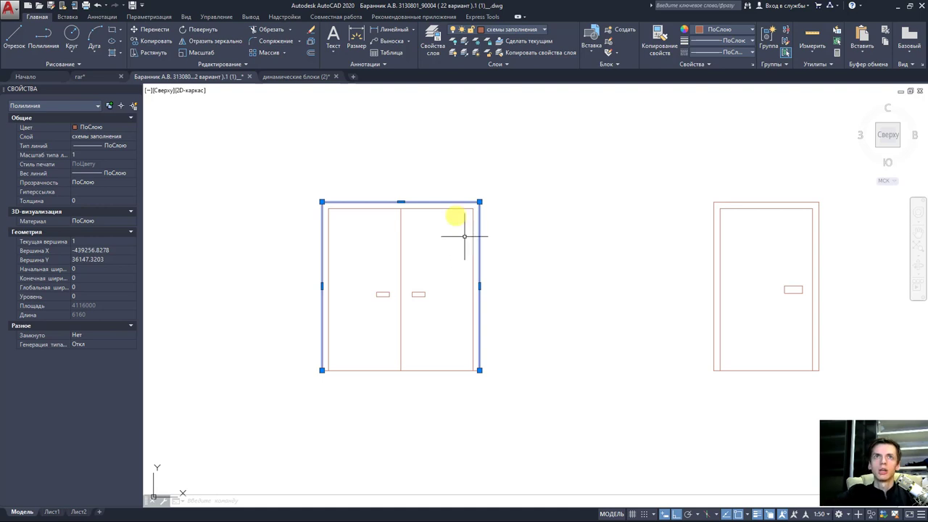
key(Escape)
click(482, 275)
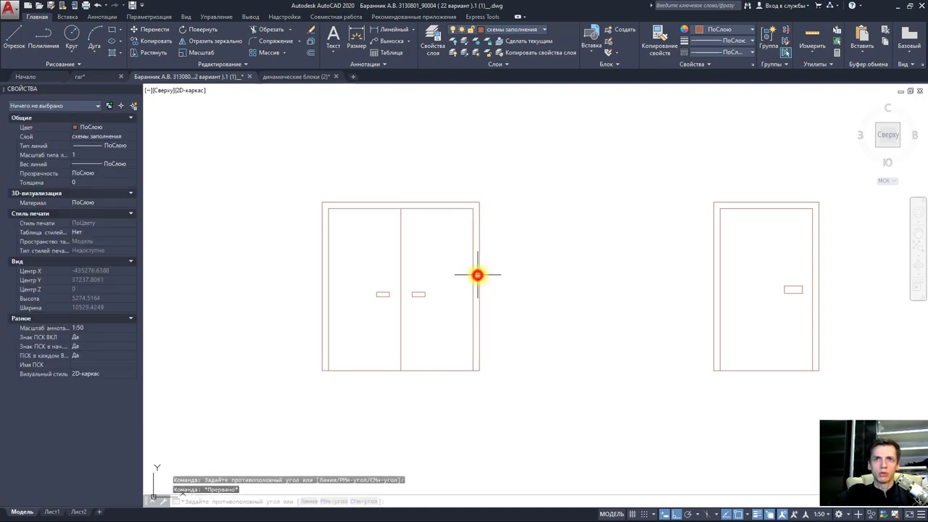
key(Escape)
click(479, 274)
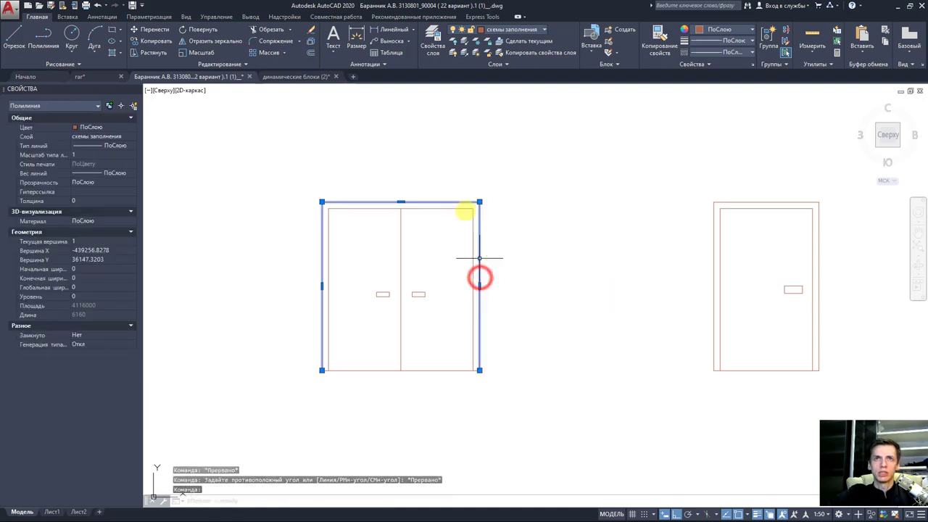
click(311, 40)
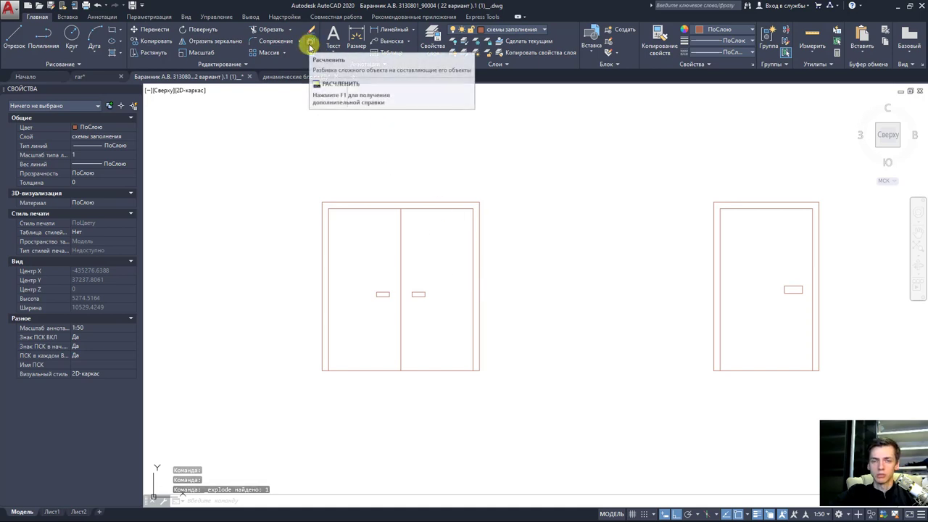
Step: Join the door frame's right, top and left lines back into one polyline
click(478, 241)
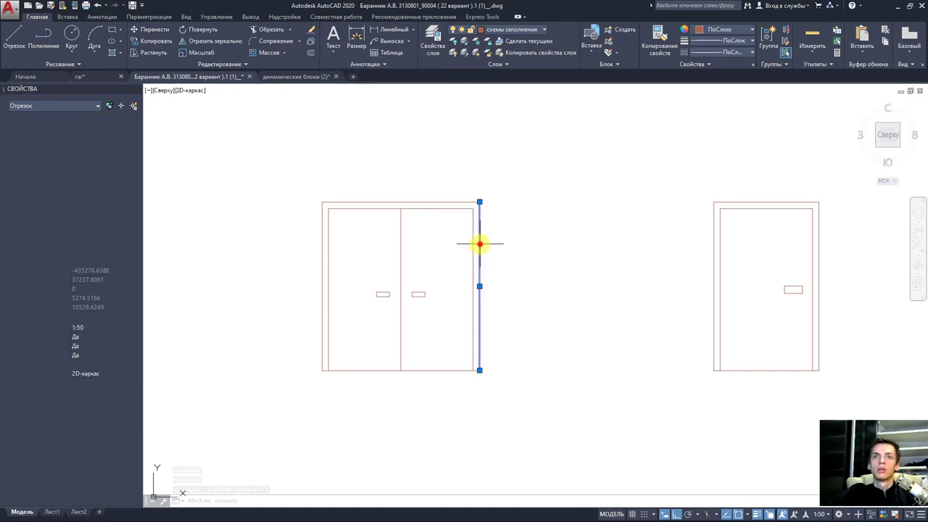
click(455, 201)
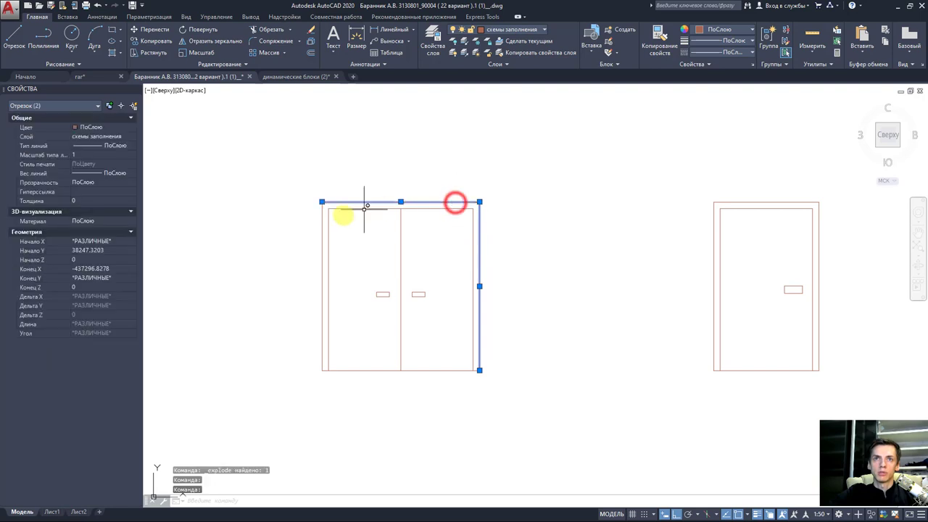
click(322, 262)
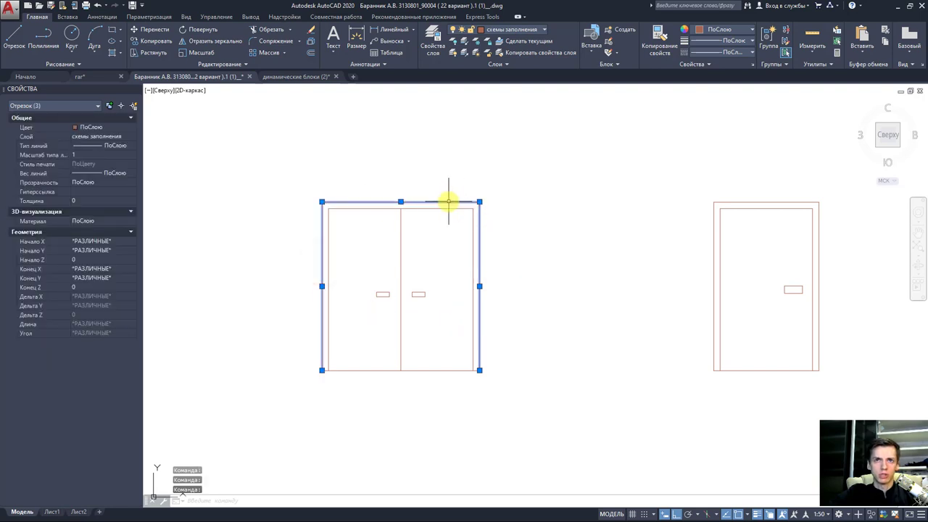
click(209, 64)
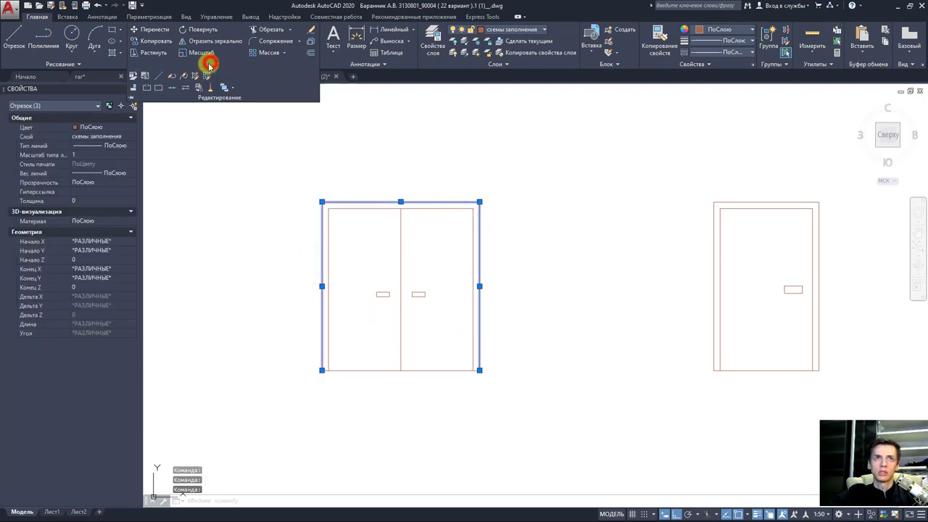
click(174, 91)
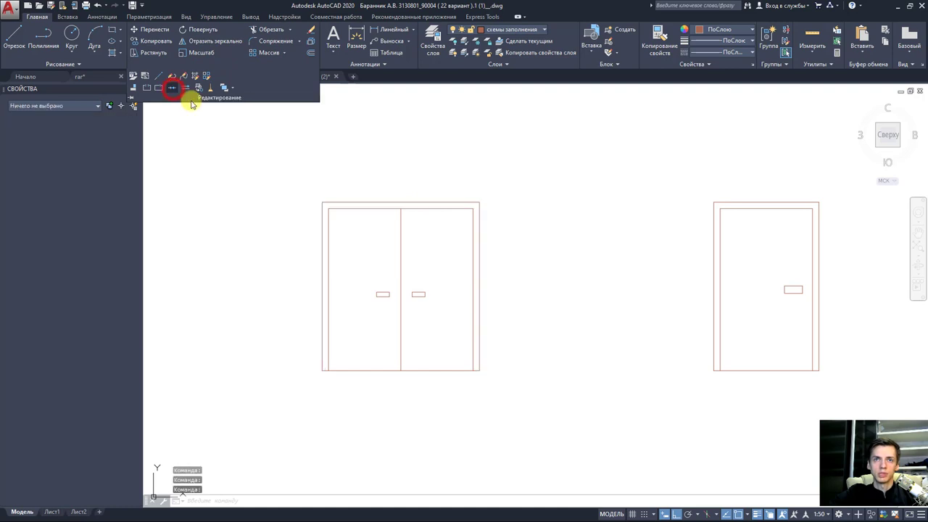
click(478, 261)
click(478, 261)
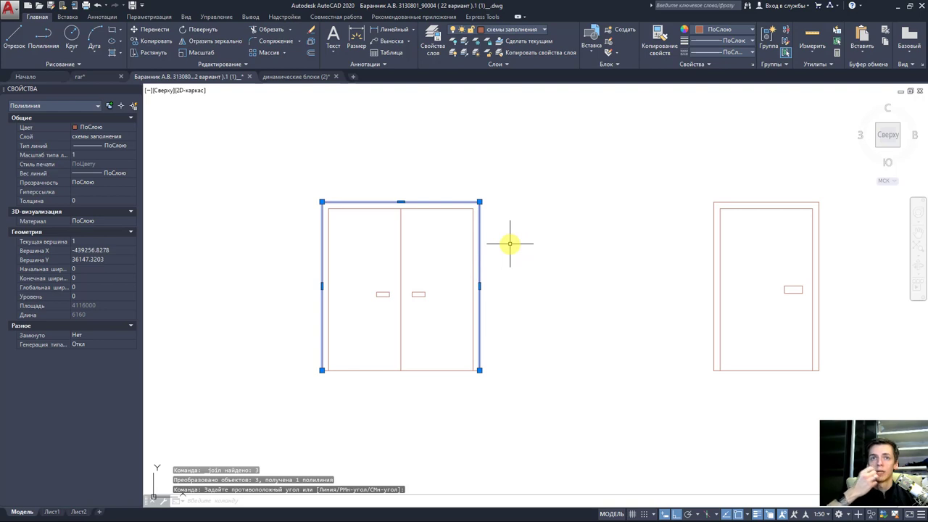
Step: Offset the double door's frame polyline by 20 units to the outside
click(311, 57)
text(20)
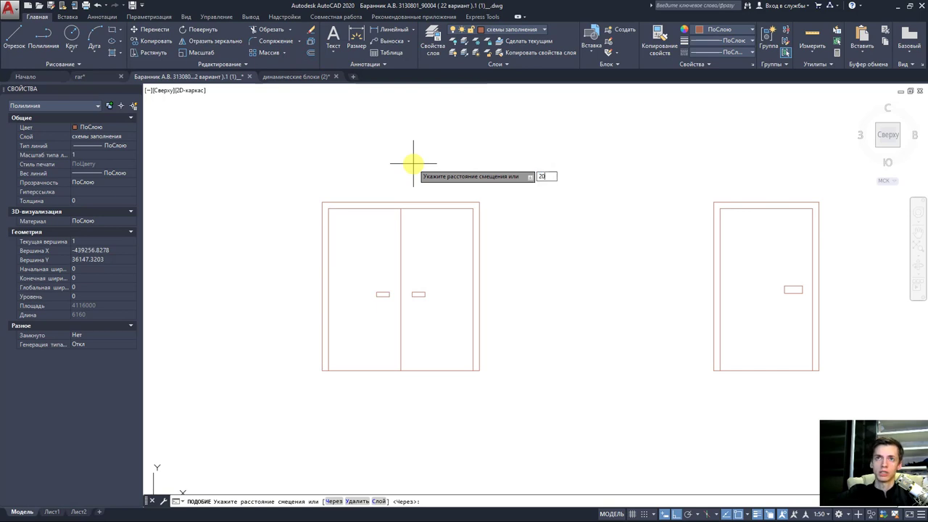
key(Return)
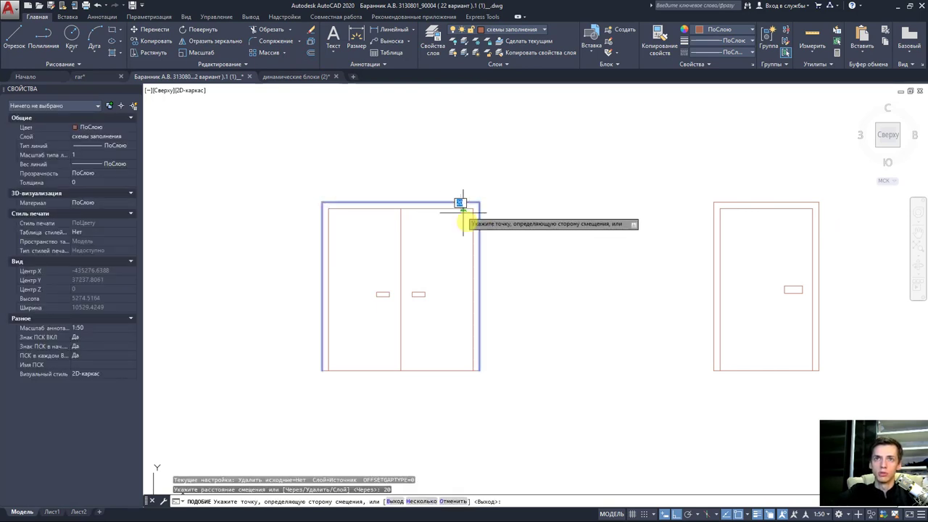
scroll(475, 242, up, 4)
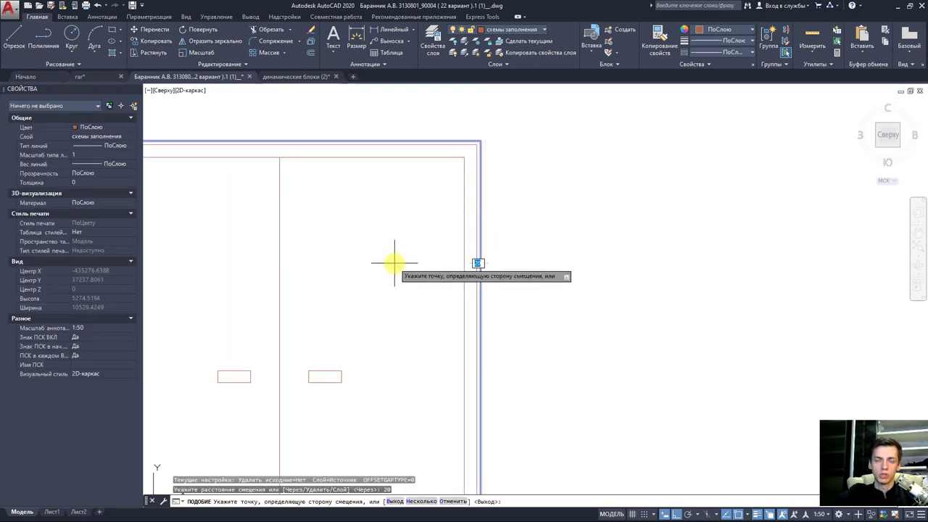
click(495, 261)
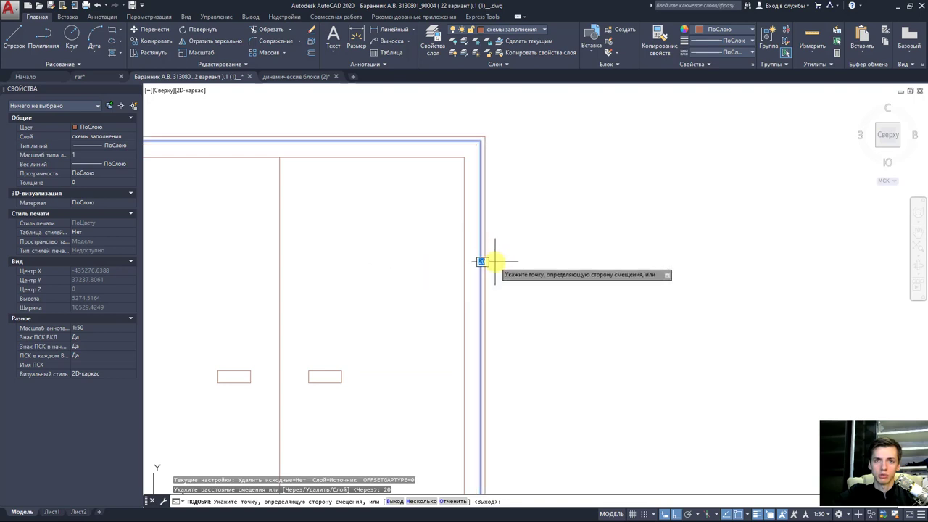
click(425, 265)
key(Escape)
scroll(479, 259, up, 2)
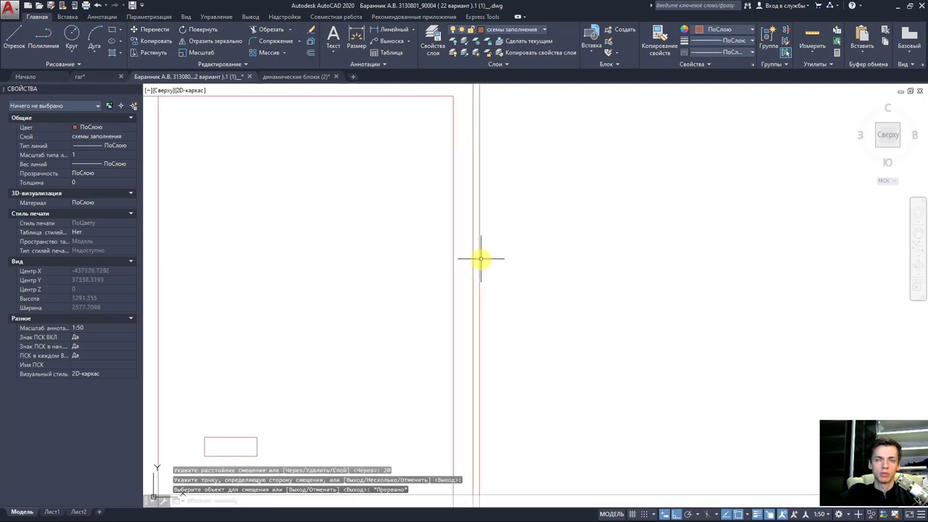
scroll(450, 274, down, 2)
scroll(459, 269, down, 2)
scroll(528, 232, down, 1)
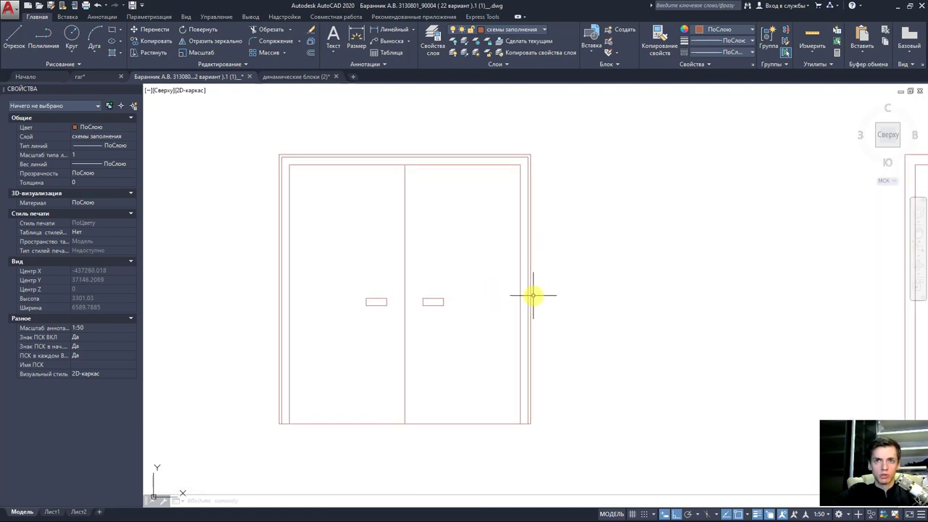
click(530, 296)
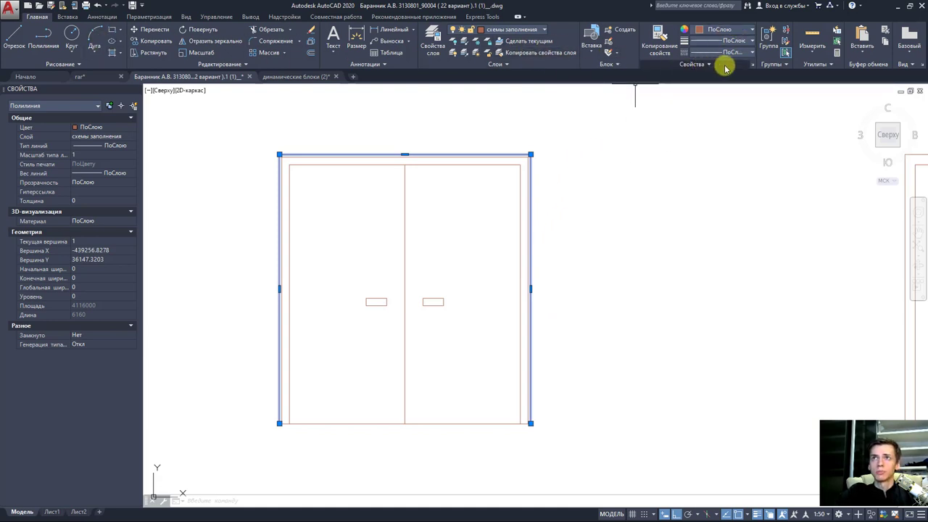
Step: Open the Linetype Manager from the Properties panel's Linetype dropdown (Другое...)
click(742, 54)
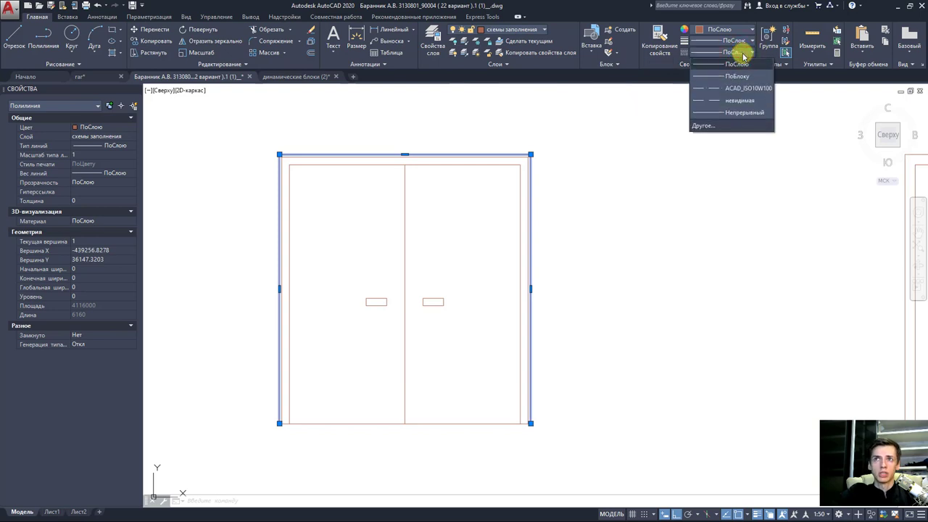
click(696, 53)
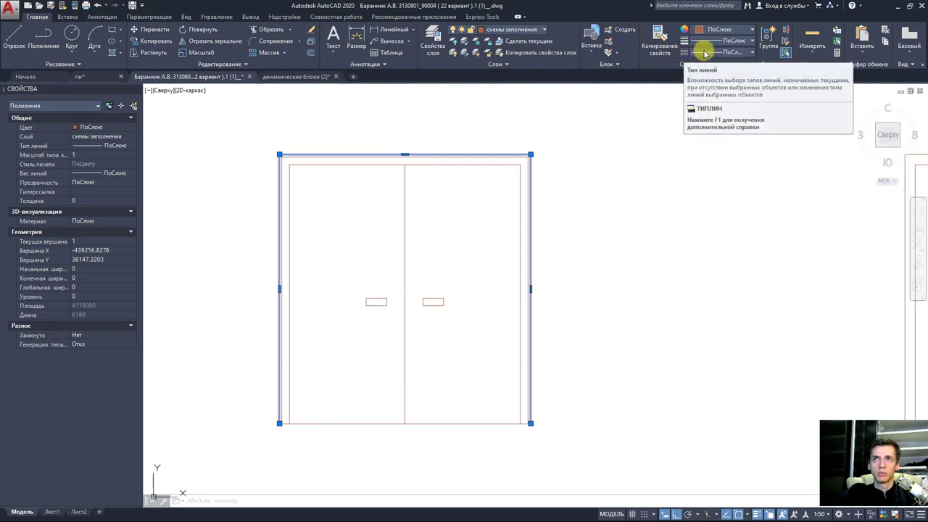
click(707, 53)
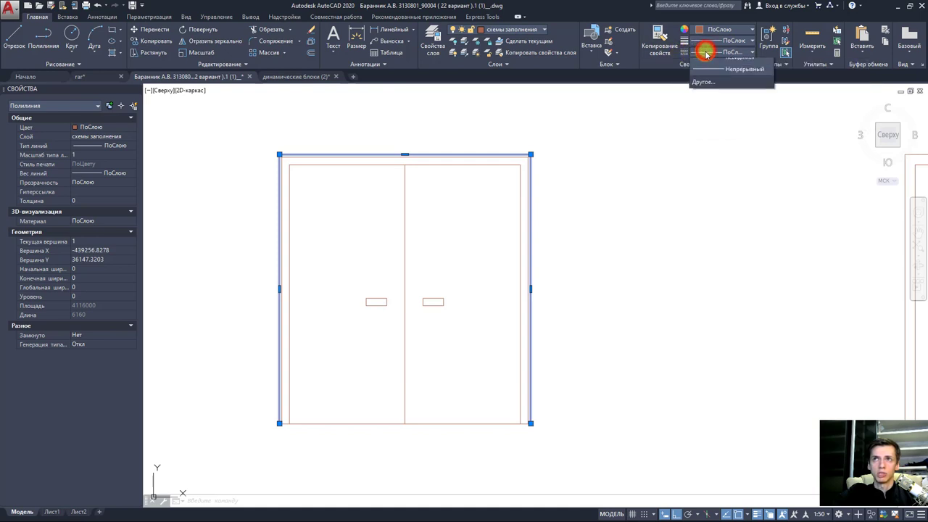
click(705, 127)
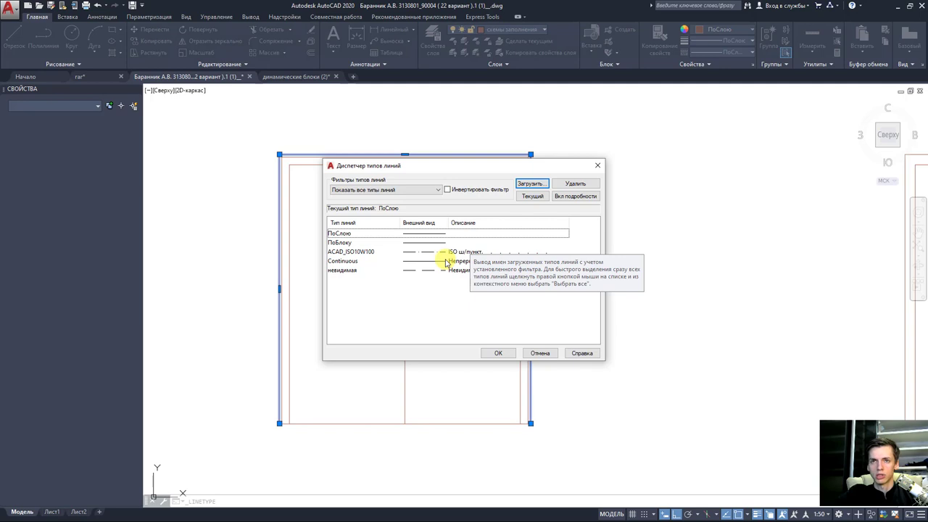
Step: Load the JIS_02_0.7 linetype in the Linetype Manager and make it current
click(531, 184)
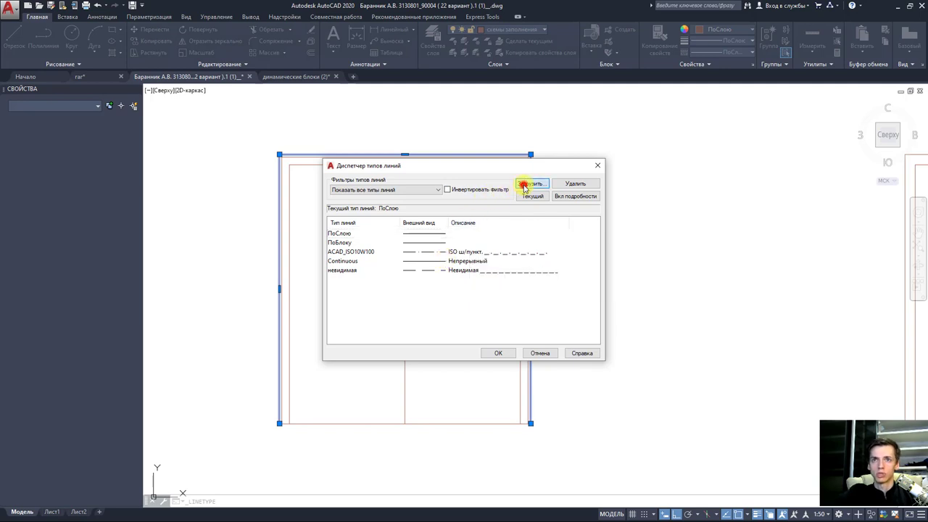
scroll(442, 261, down, 3)
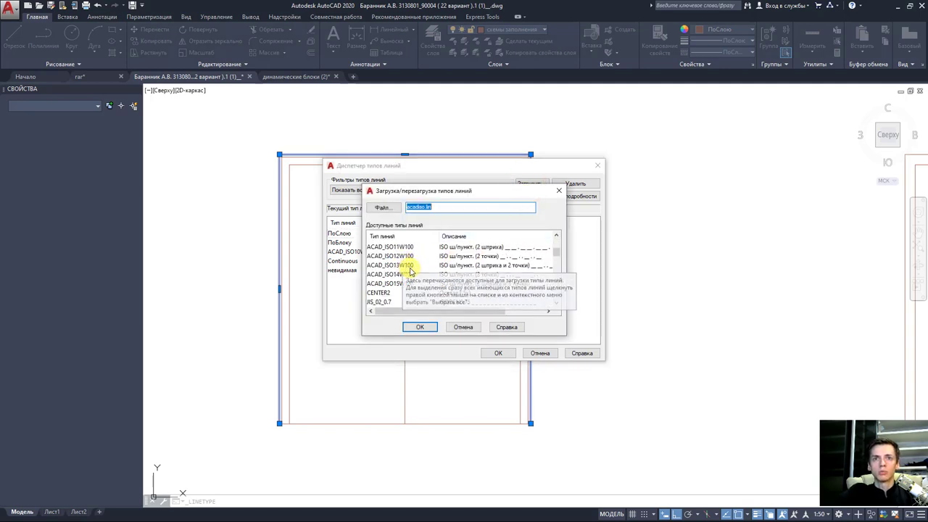
scroll(415, 272, down, 2)
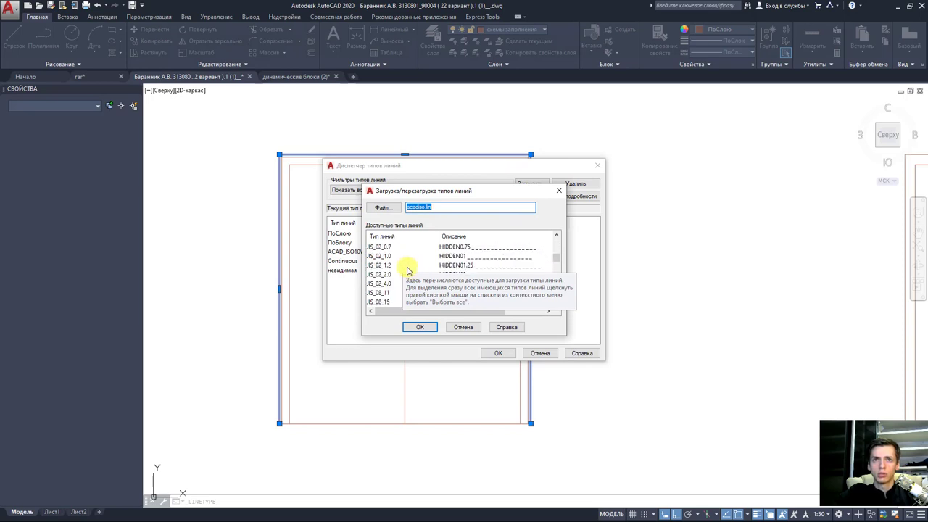
click(384, 247)
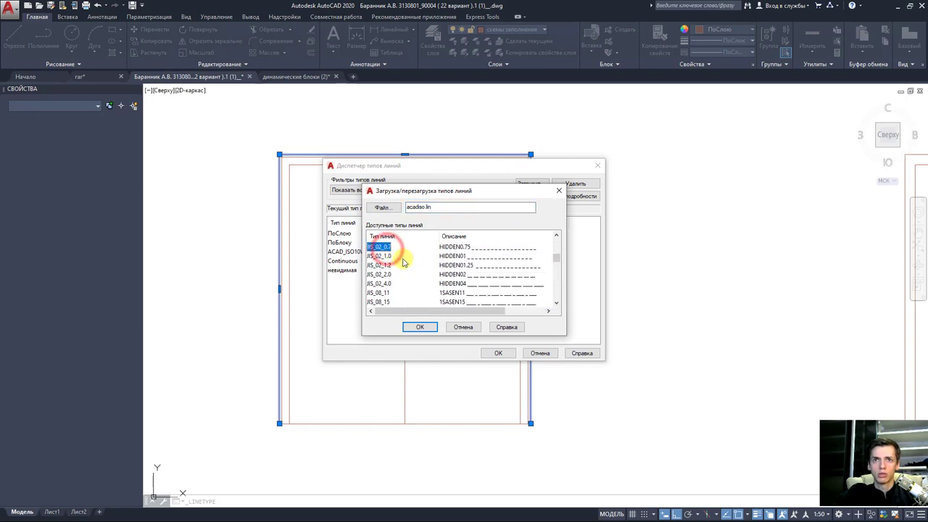
click(424, 327)
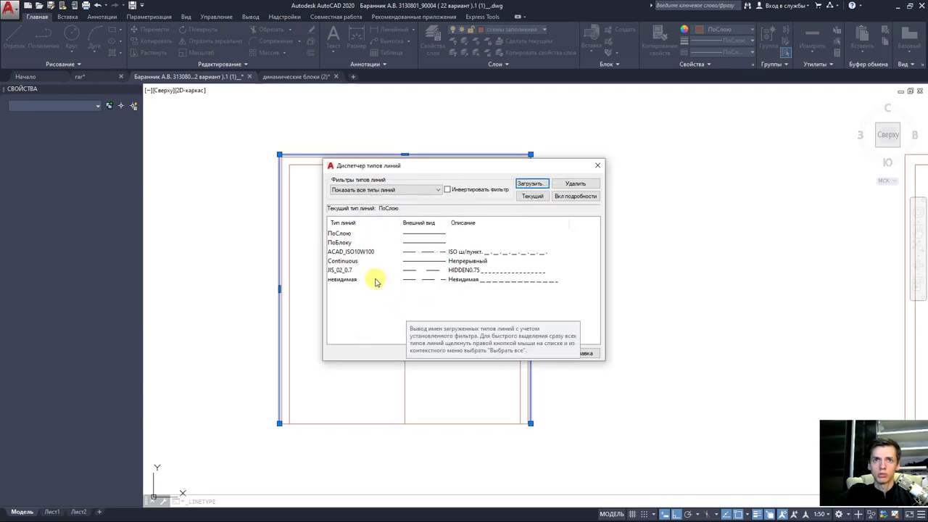
click(343, 270)
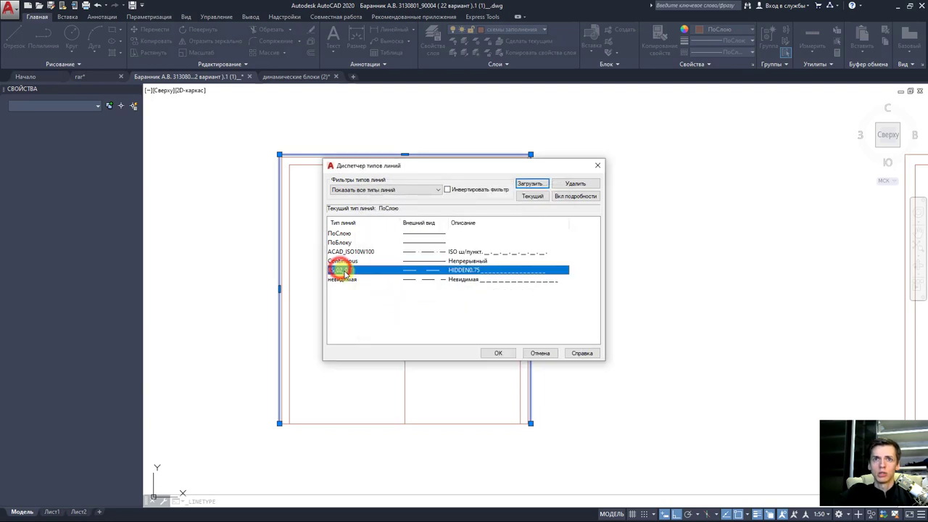
click(499, 353)
Step: Apply the JIS_02_0.7 linetype to the double door's outer outline
key(Escape)
scroll(532, 291, down, 2)
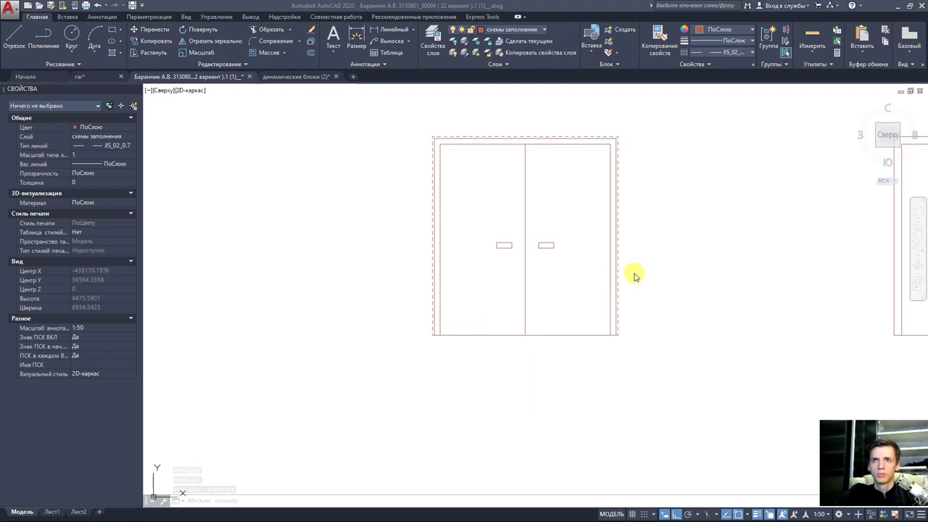
scroll(628, 273, up, 2)
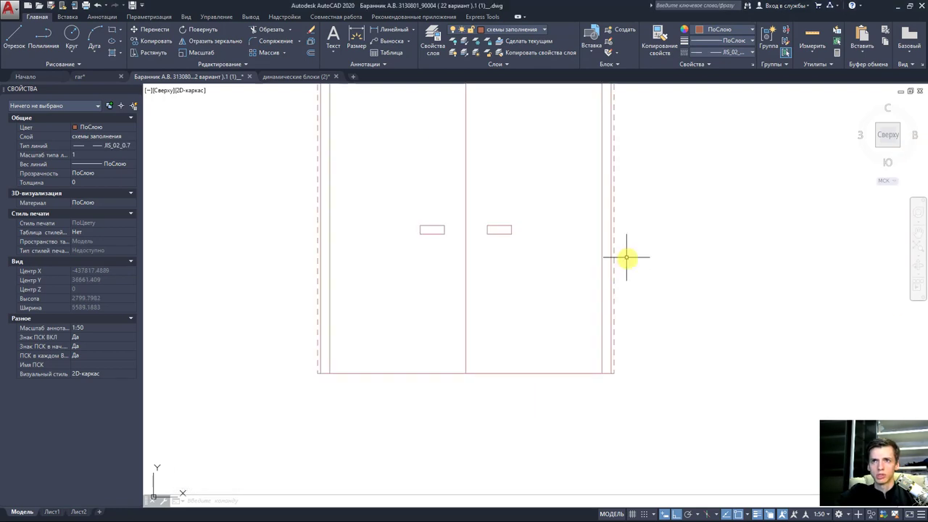
middle_drag(625, 263, 596, 270)
click(589, 264)
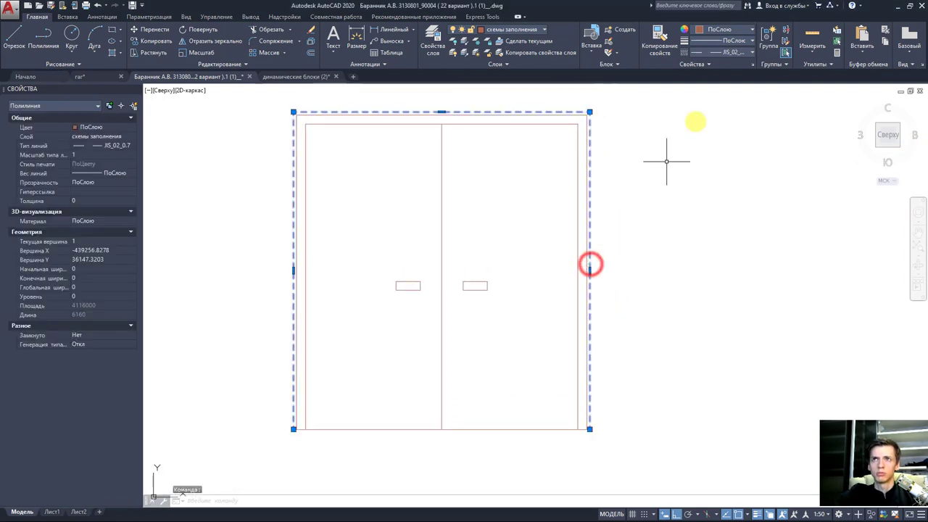
click(725, 52)
click(738, 64)
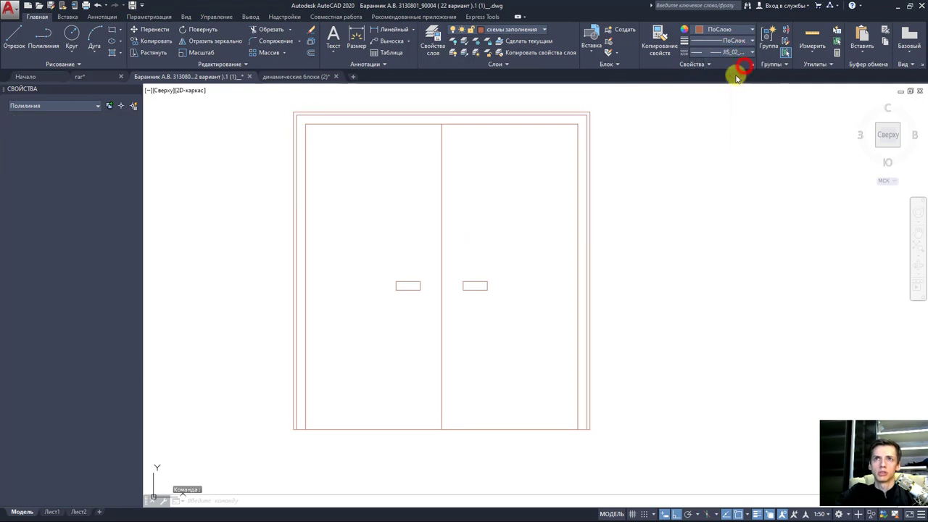
click(734, 52)
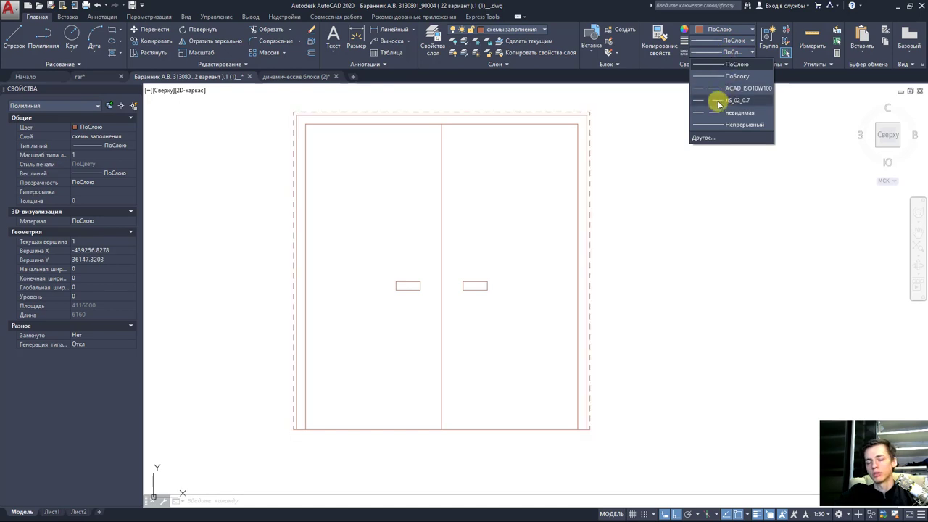
click(717, 101)
key(Escape)
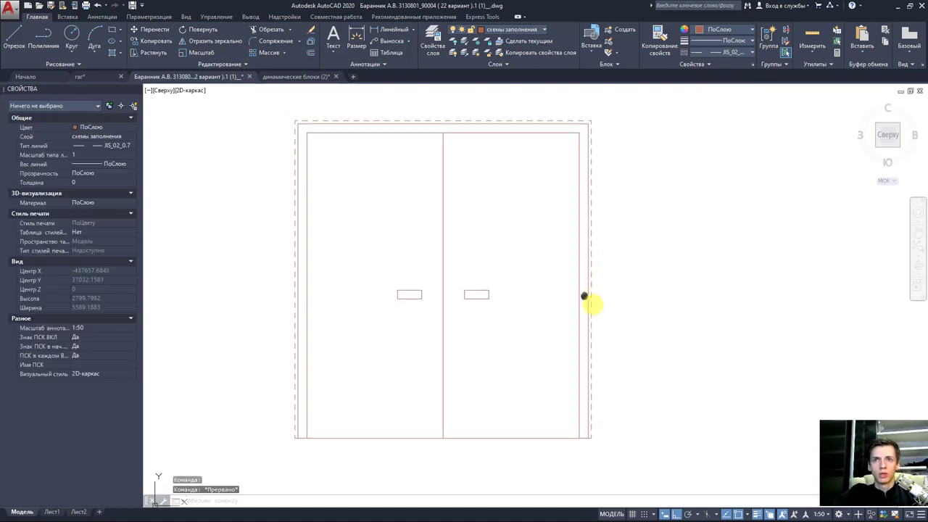
middle_drag(591, 272, 613, 307)
middle_drag(544, 275, 551, 280)
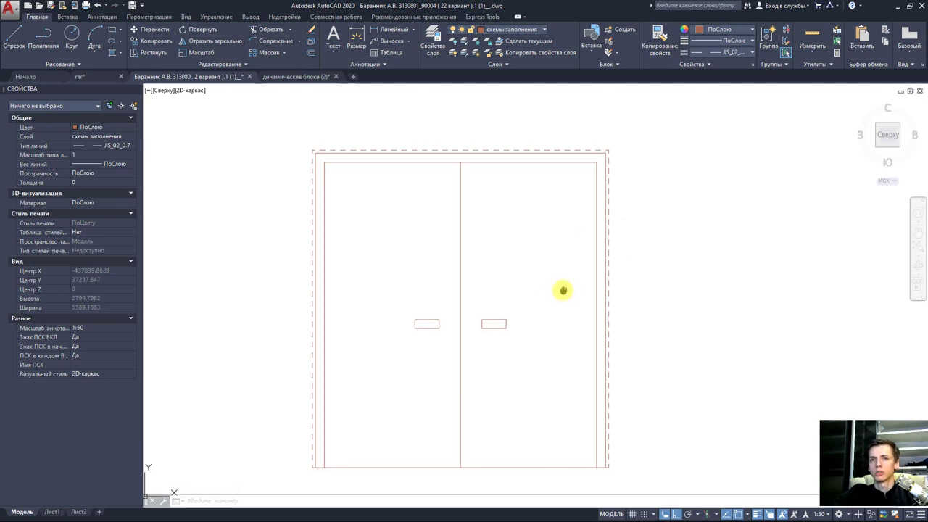
Step: Offset the single door's outline 20 units to the outside
scroll(545, 280, down, 2)
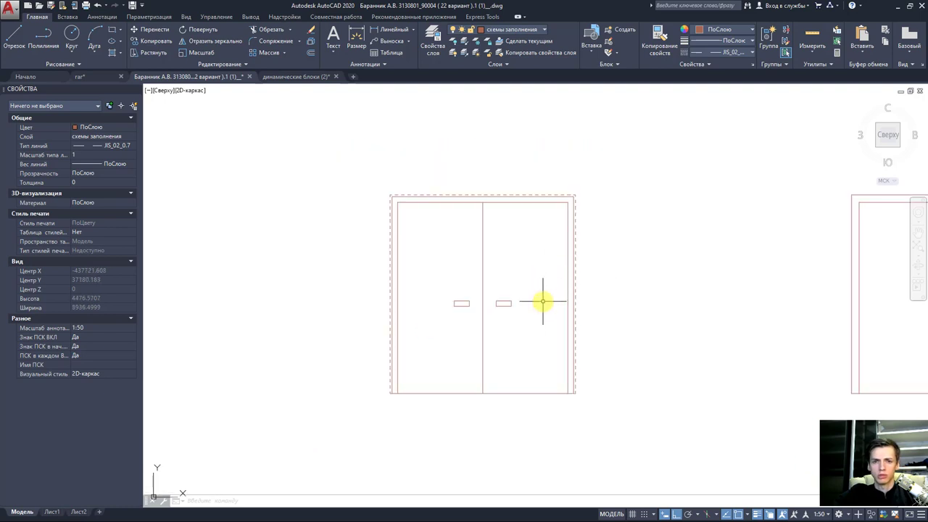
mouse_move(542, 301)
middle_down()
mouse_move(548, 304)
mouse_move(292, 311)
middle_up()
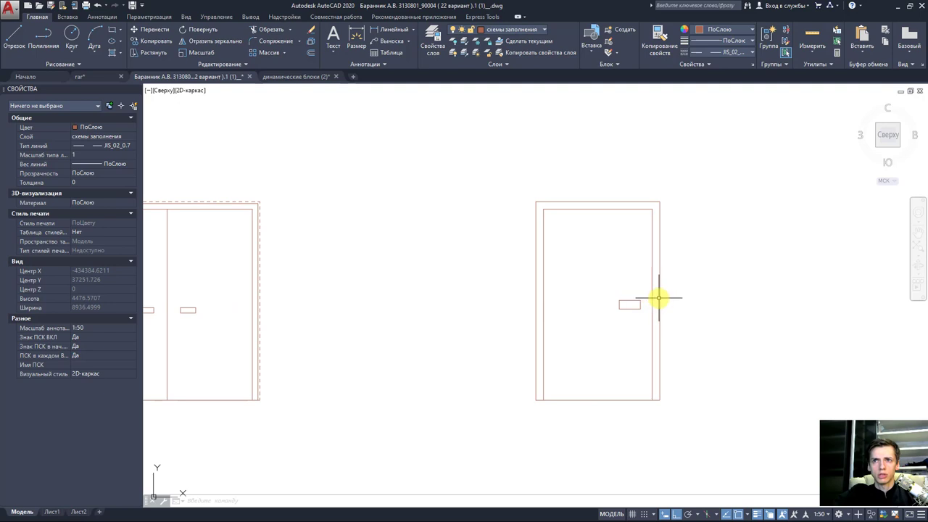
click(658, 298)
click(310, 52)
text(20)
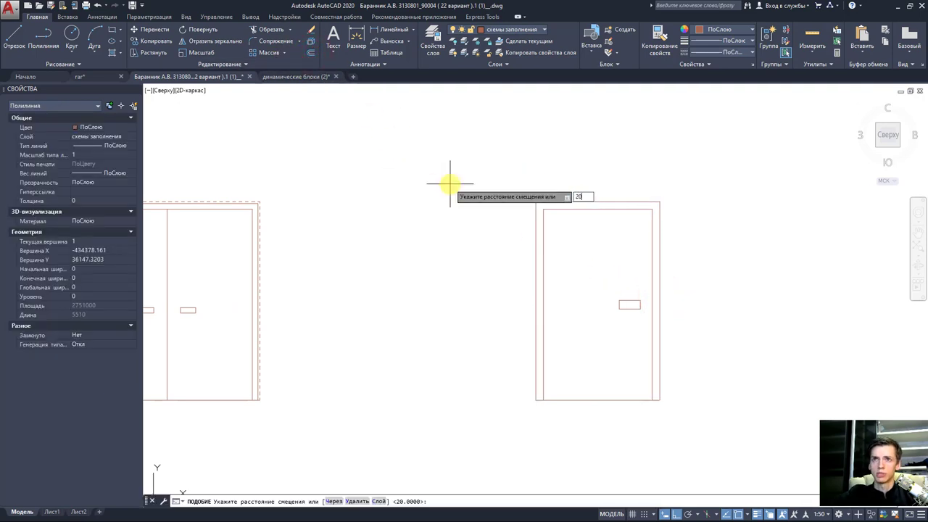
key(Return)
click(536, 225)
scroll(545, 239, up, 3)
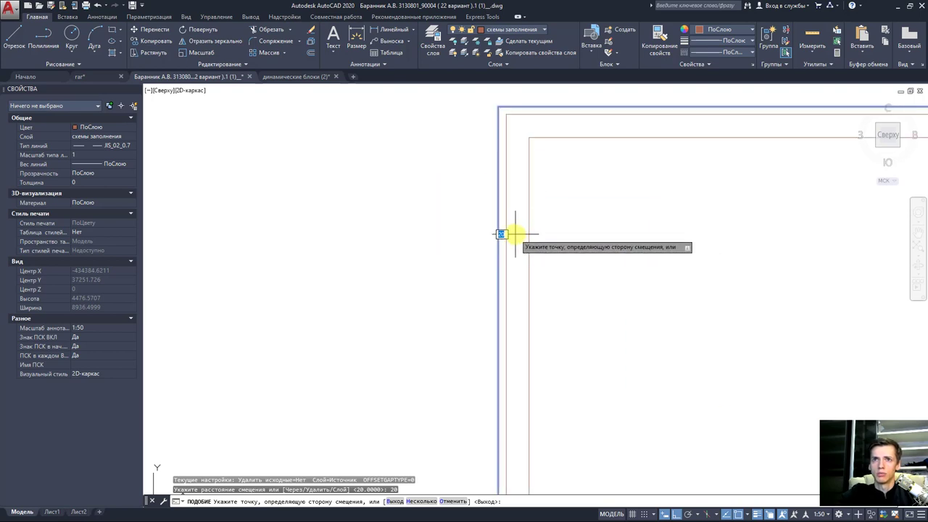
click(514, 233)
key(Escape)
Step: Give the new outer single-door outline the dashed JIS_02_0.7 linetype
click(497, 227)
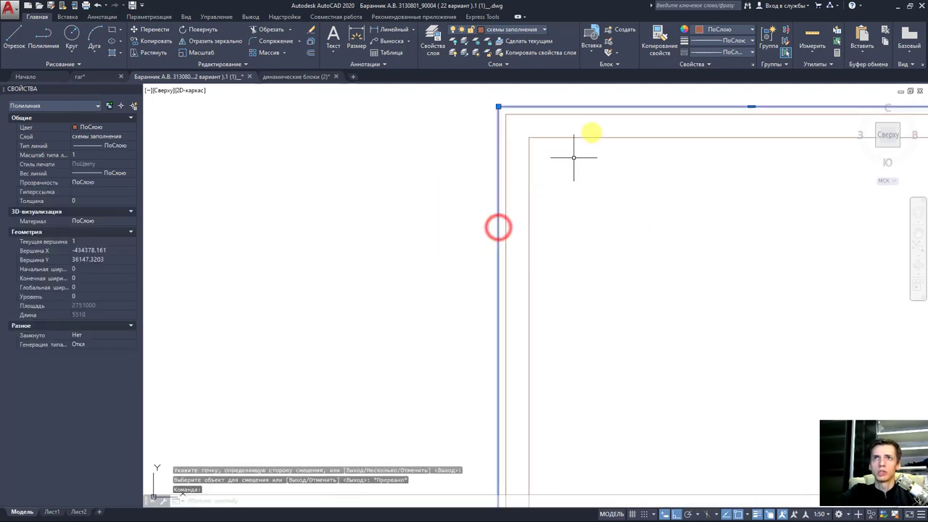
click(715, 52)
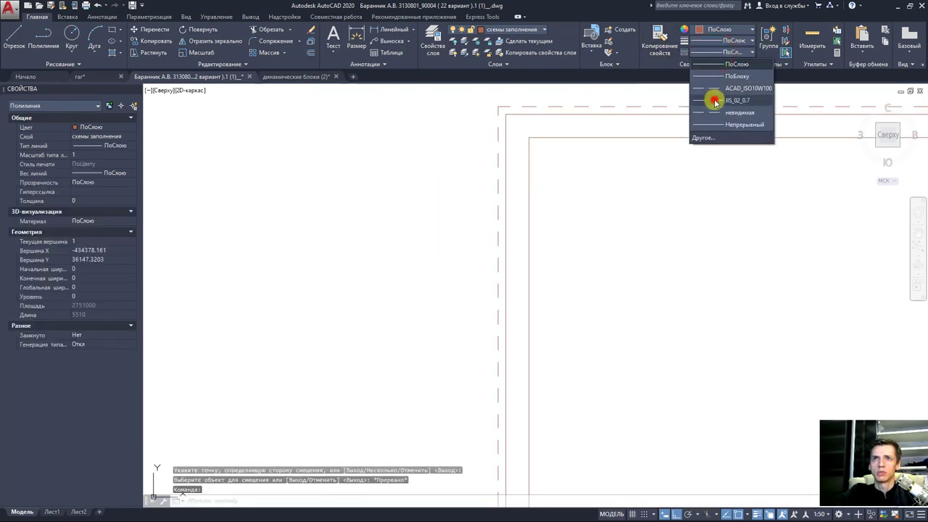
click(715, 102)
key(Escape)
scroll(609, 183, up, 2)
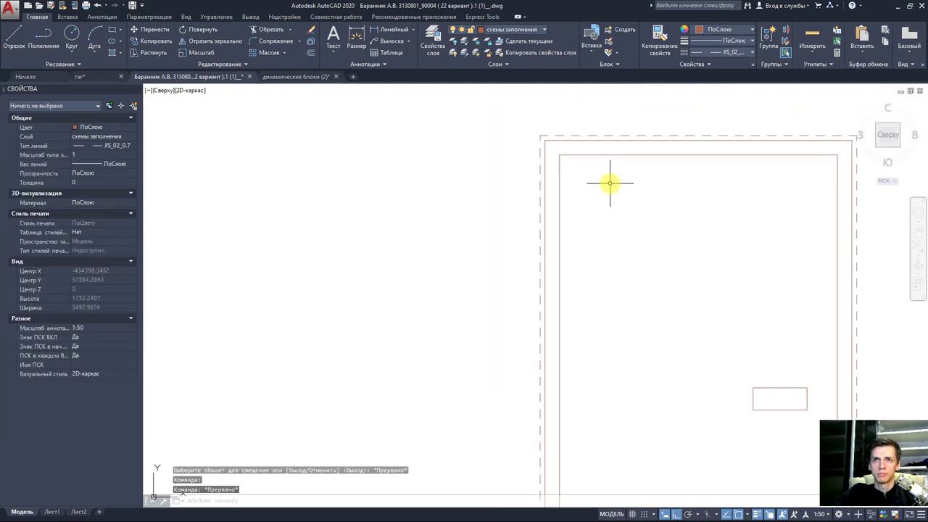
scroll(610, 183, down, 1)
scroll(667, 207, down, 2)
middle_drag(611, 211, 576, 224)
Step: Offset the two-pane window's outer outline 20 units outward
scroll(575, 224, up, 3)
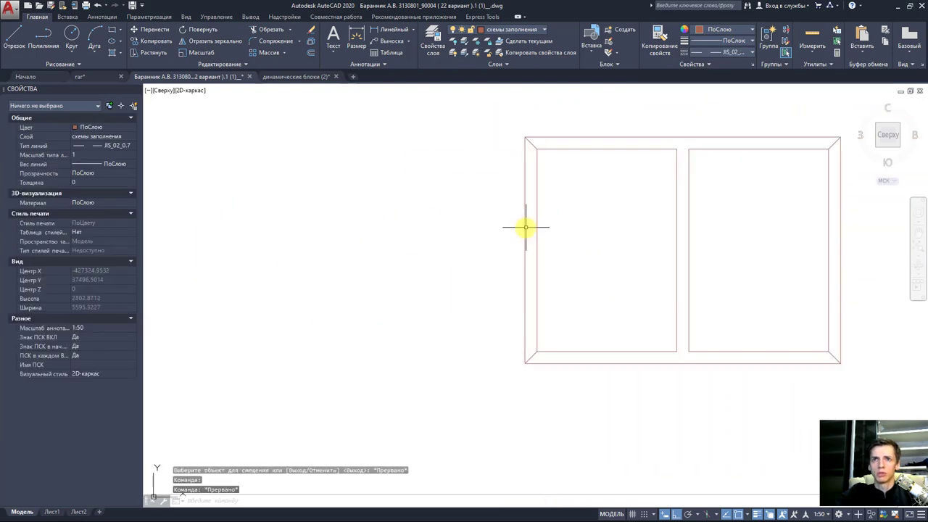
click(526, 227)
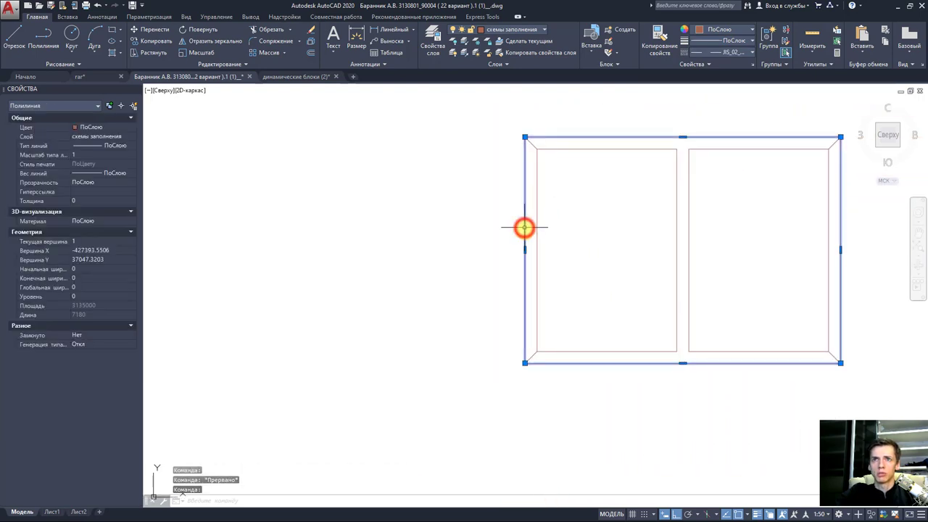
click(313, 57)
text(20)
key(Return)
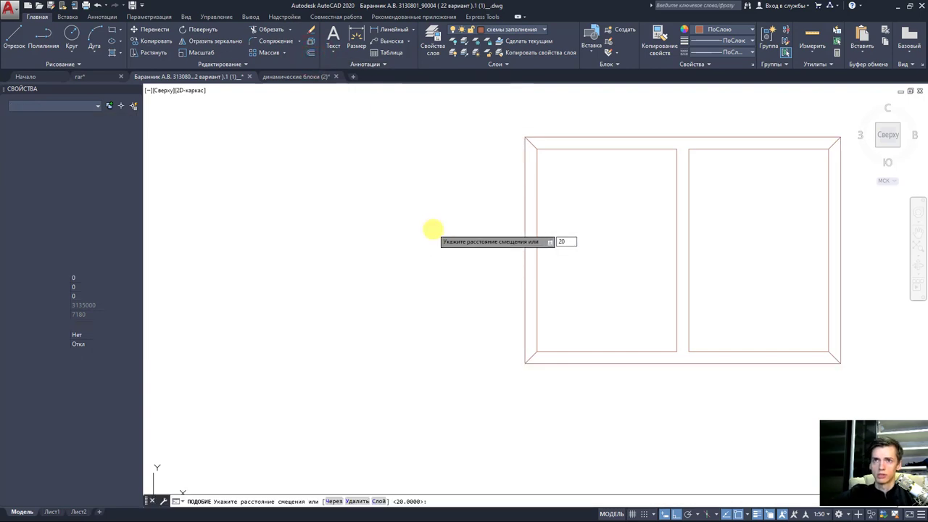
click(525, 227)
scroll(498, 221, up, 3)
click(498, 221)
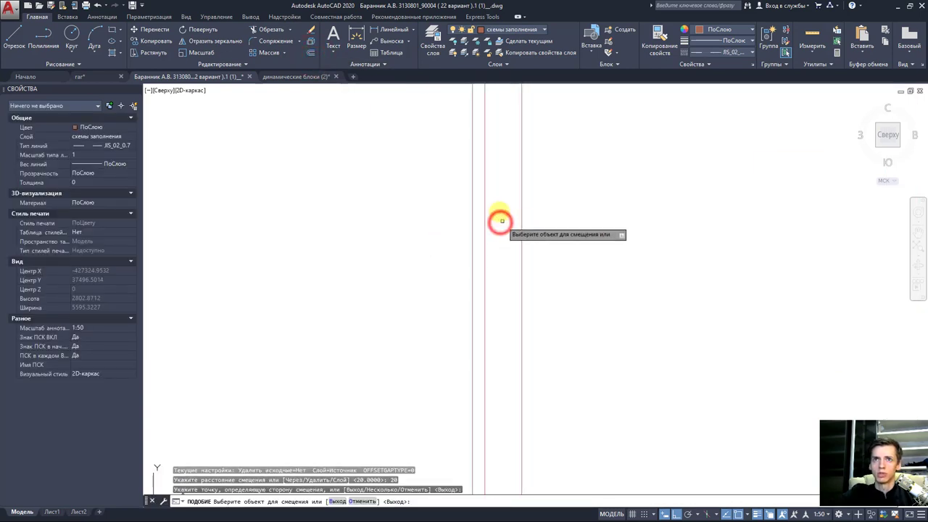
scroll(503, 315, down, 3)
scroll(482, 212, up, 5)
key(Escape)
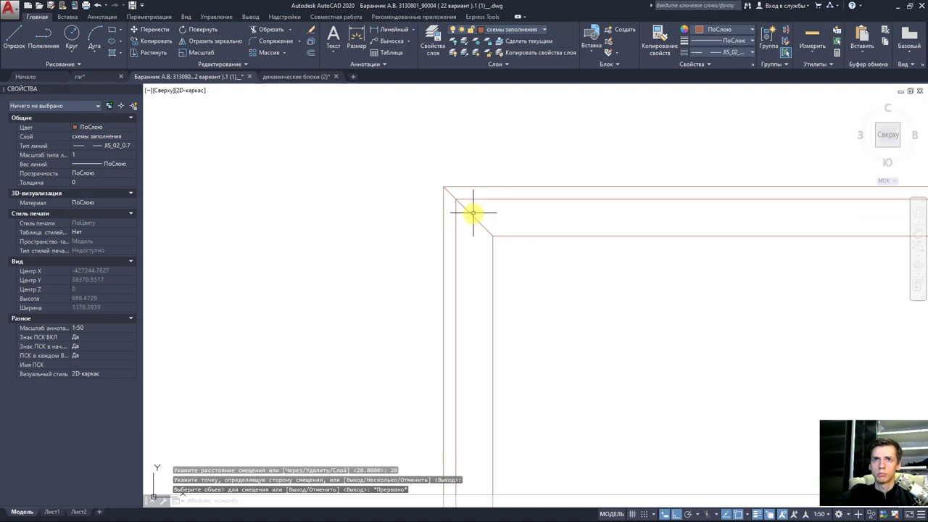
Step: Stretch the top-left and top-right corner diagonals to the outer outline's corners
click(473, 213)
click(443, 188)
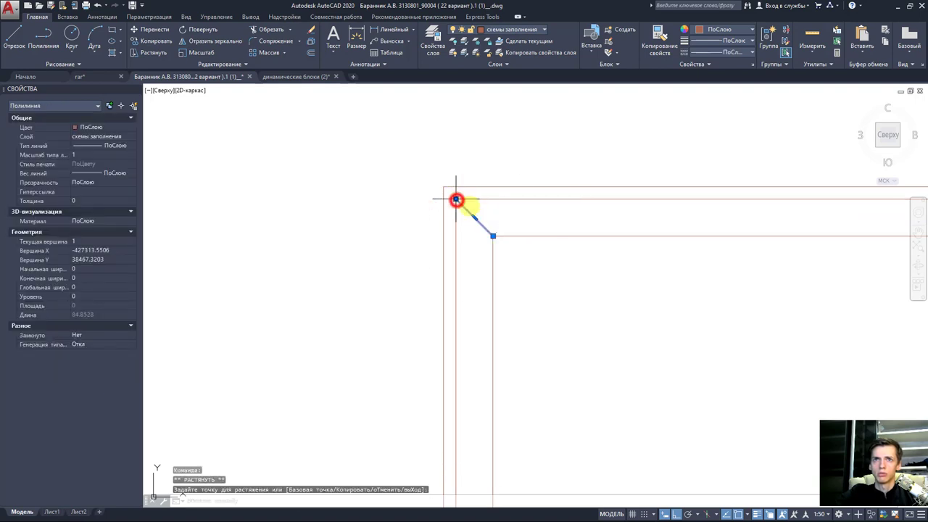
key(Escape)
scroll(508, 217, down, 2)
middle_drag(621, 239, 353, 228)
scroll(718, 203, up, 4)
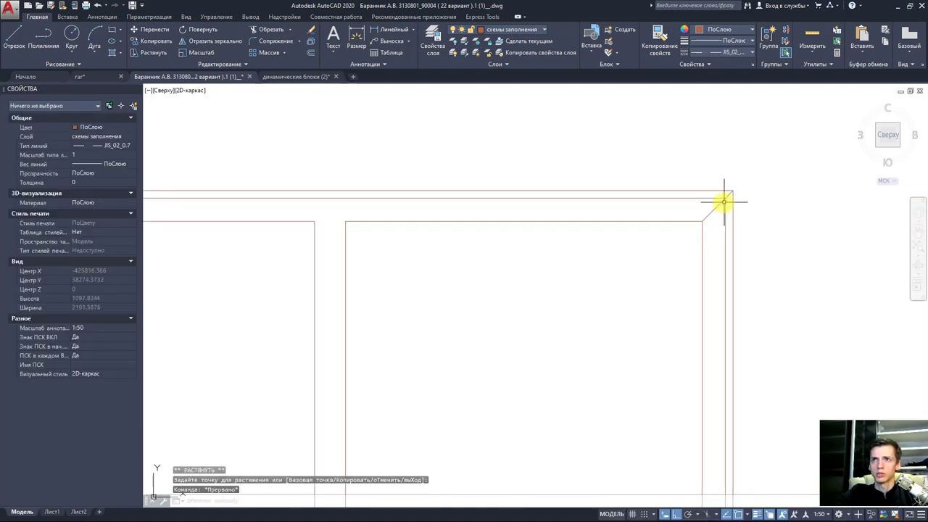
click(724, 201)
click(733, 190)
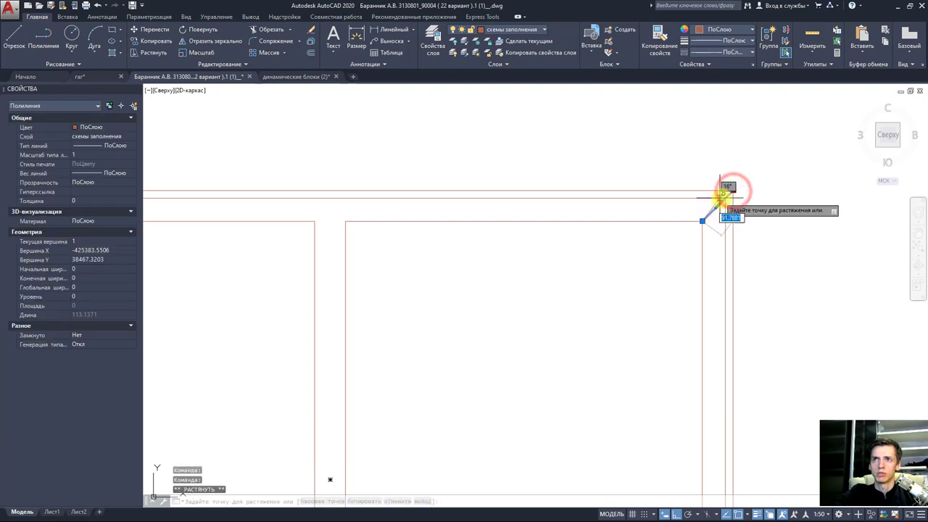
key(Escape)
Step: Stretch the bottom-right and bottom-left corner diagonals to the outer outline's corners
scroll(678, 296, down, 3)
middle_drag(677, 296, 608, 202)
scroll(628, 356, up, 4)
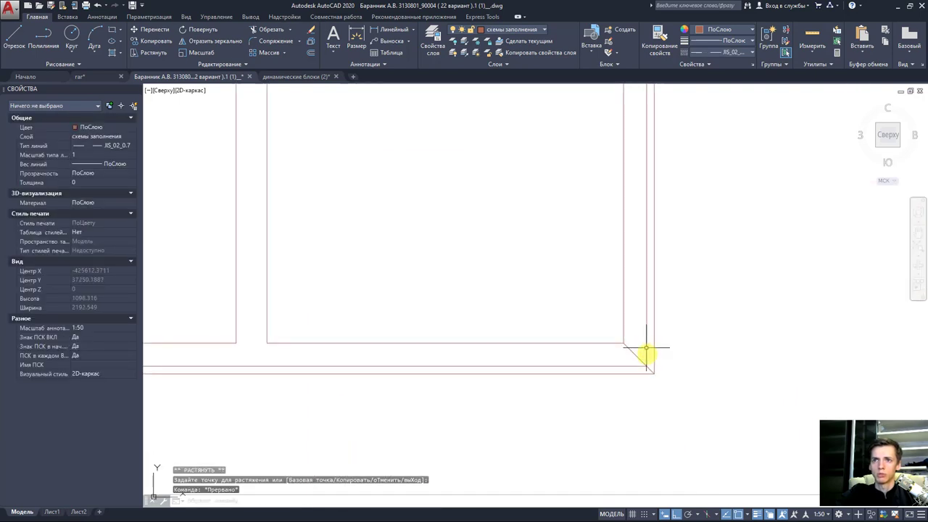
click(646, 368)
click(646, 365)
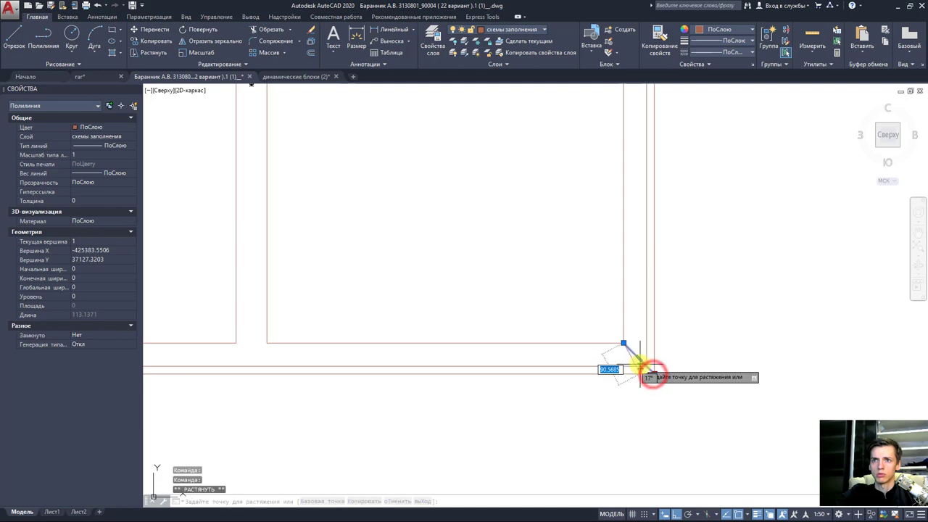
key(Escape)
scroll(642, 362, down, 3)
scroll(500, 362, up, 3)
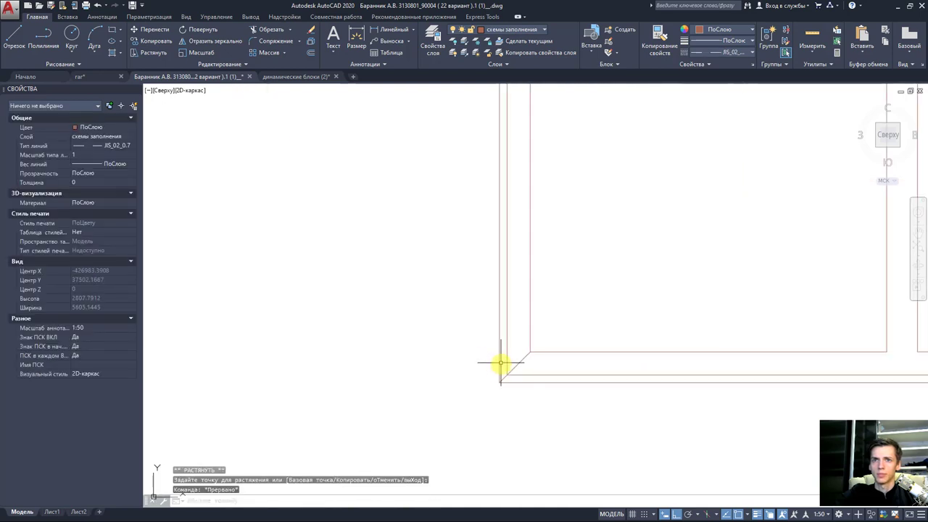
click(503, 379)
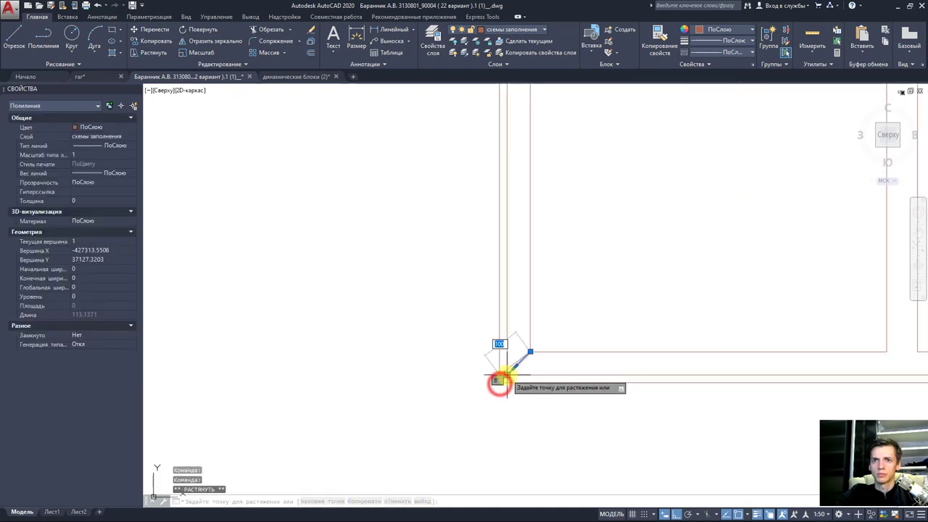
click(508, 375)
key(Escape)
scroll(617, 331, down, 3)
scroll(482, 331, down, 2)
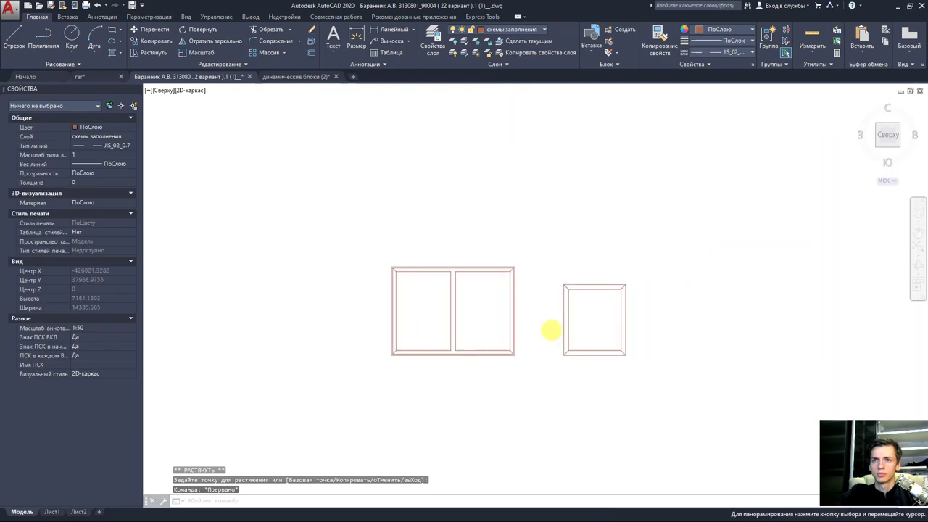
scroll(566, 357, up, 4)
middle_drag(564, 336, 535, 331)
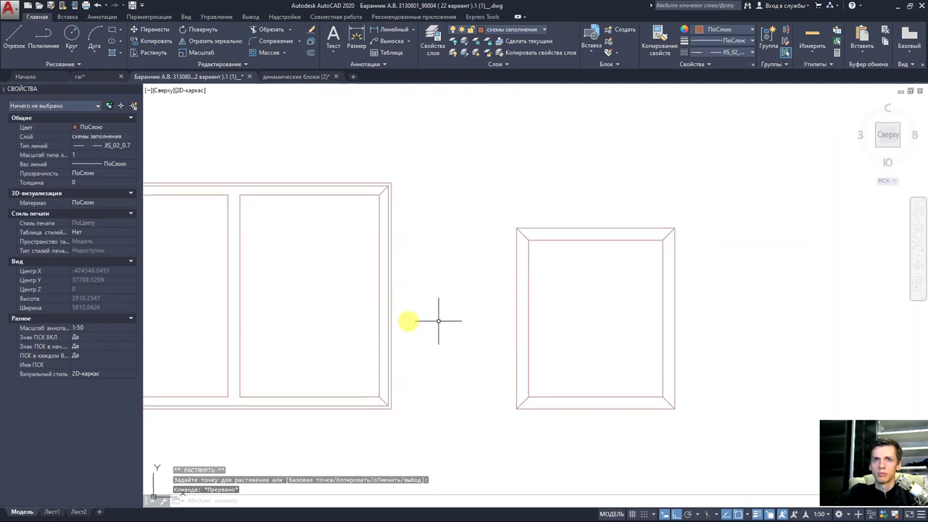
Step: Make the two-pane window's new outer outline dashed with JIS_02_0.7
click(392, 315)
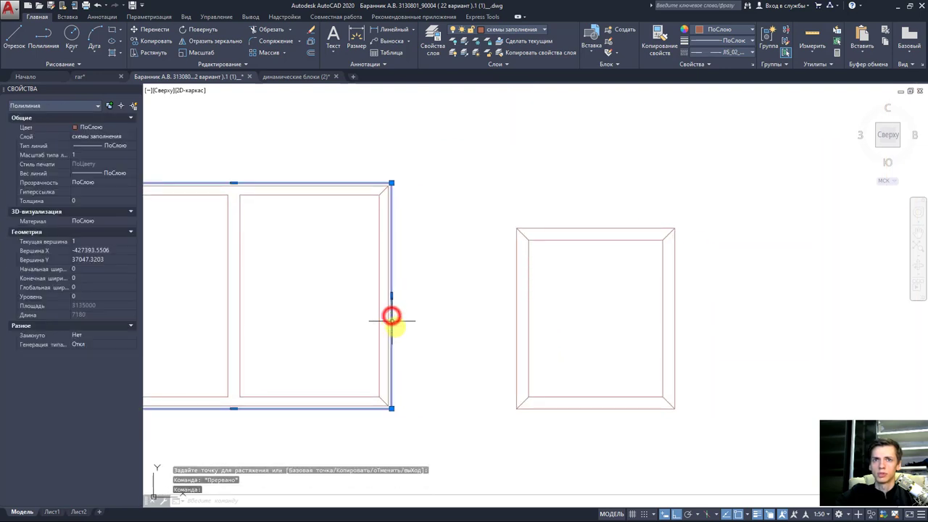
click(737, 53)
click(720, 100)
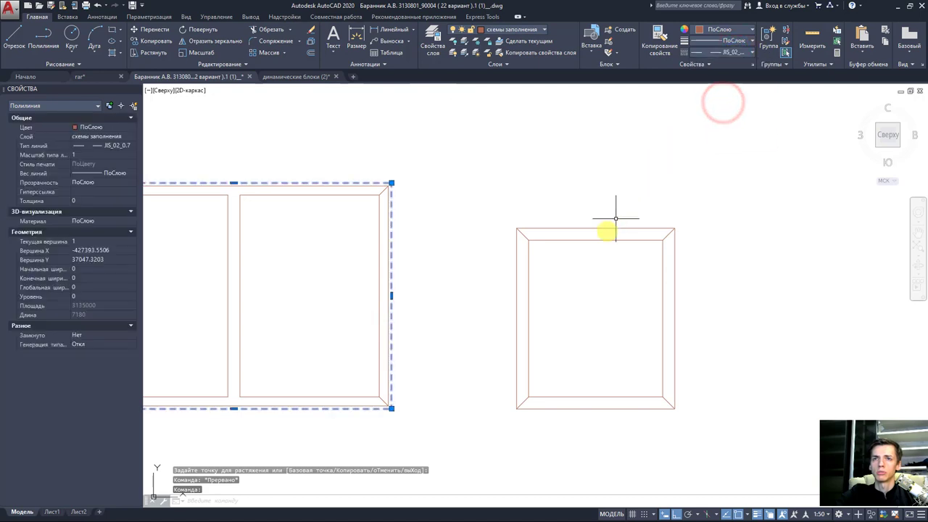
key(Escape)
Step: Offset the single-pane window's outline 20 units outward
click(516, 284)
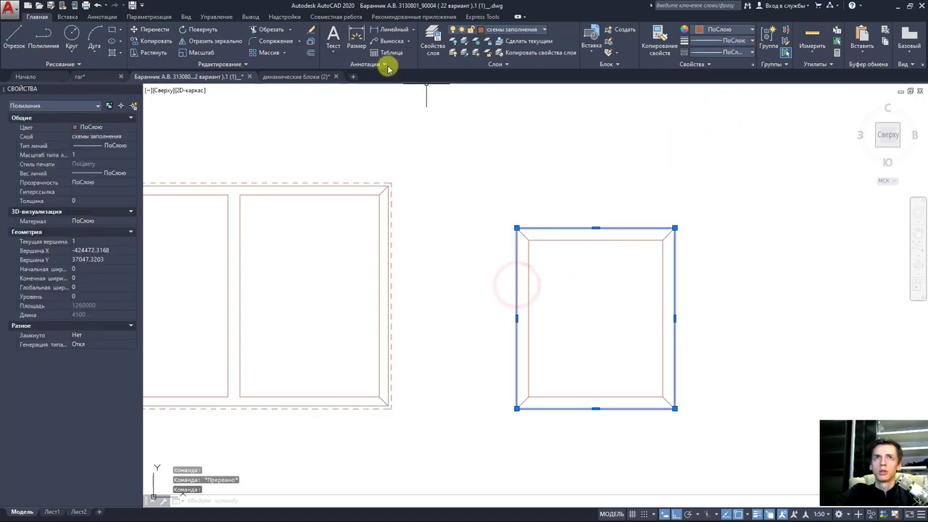
click(312, 53)
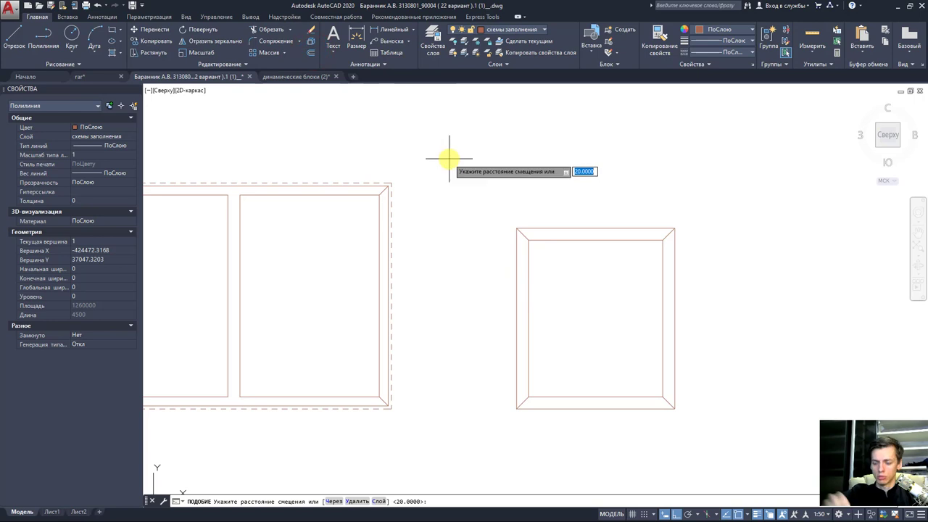
key(Return)
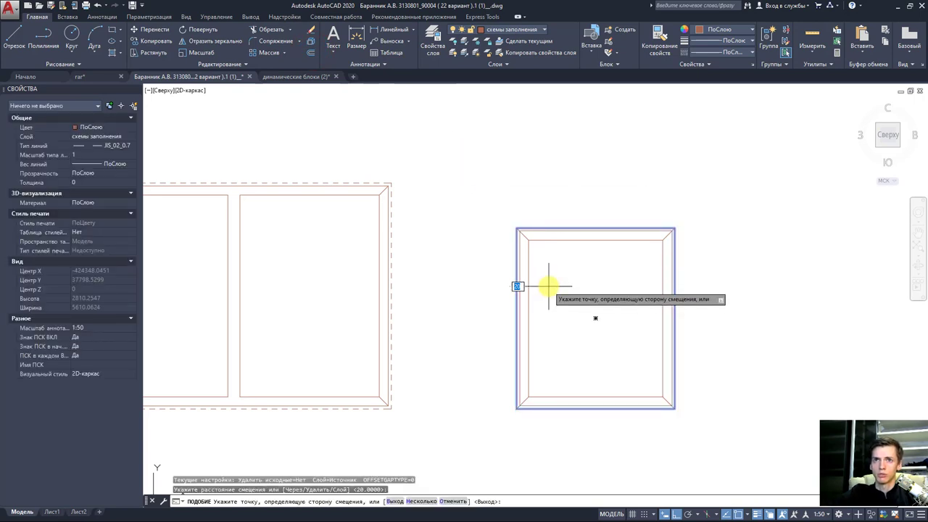
click(548, 289)
key(Escape)
Step: Adjust the single-pane window's top corner diagonal endpoints
scroll(516, 238, up, 8)
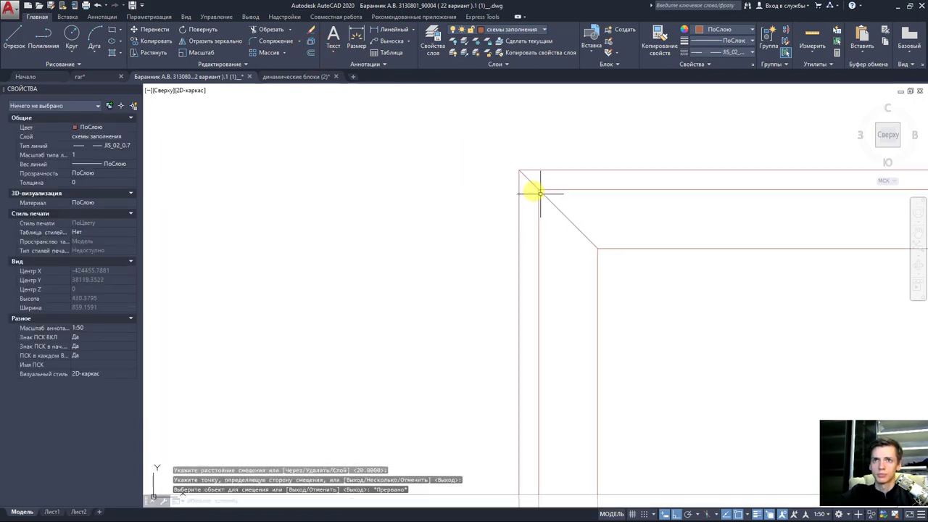
click(534, 186)
click(540, 190)
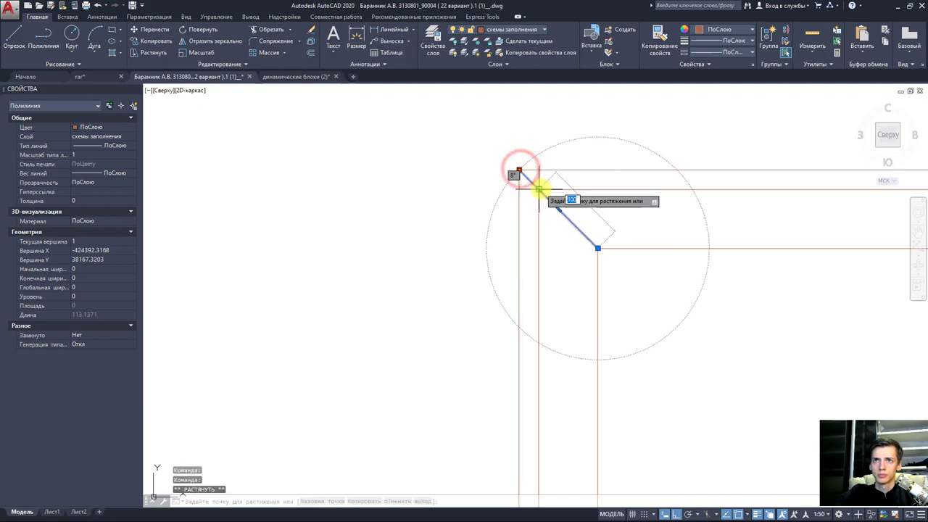
scroll(550, 217, down, 5)
scroll(564, 197, up, 3)
click(555, 205)
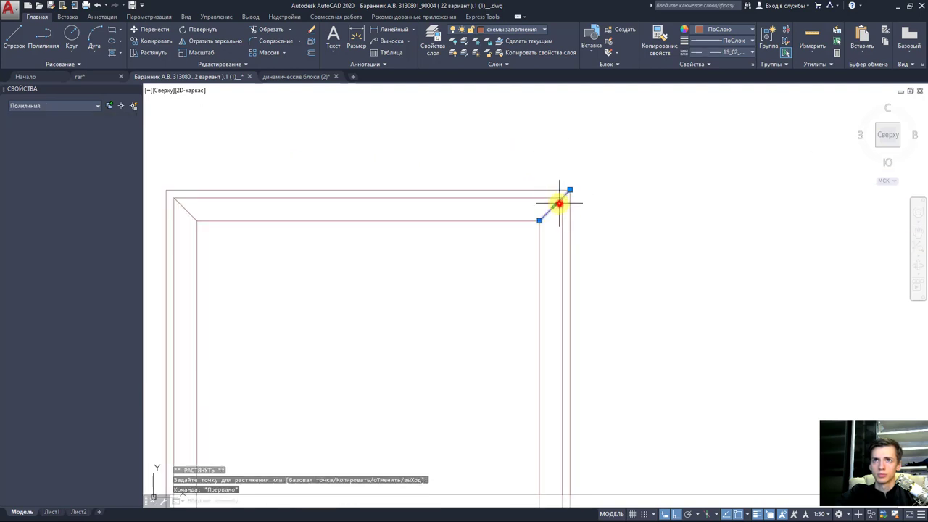
click(571, 188)
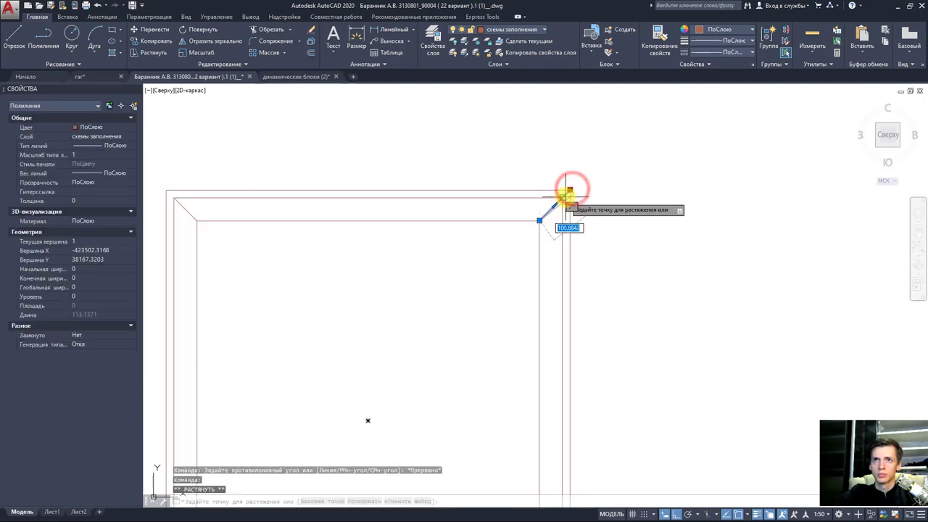
click(562, 198)
key(Escape)
Step: Adjust the single-pane window's bottom corner diagonal endpoints
scroll(556, 213, down, 3)
scroll(555, 319, up, 3)
scroll(550, 317, up, 1)
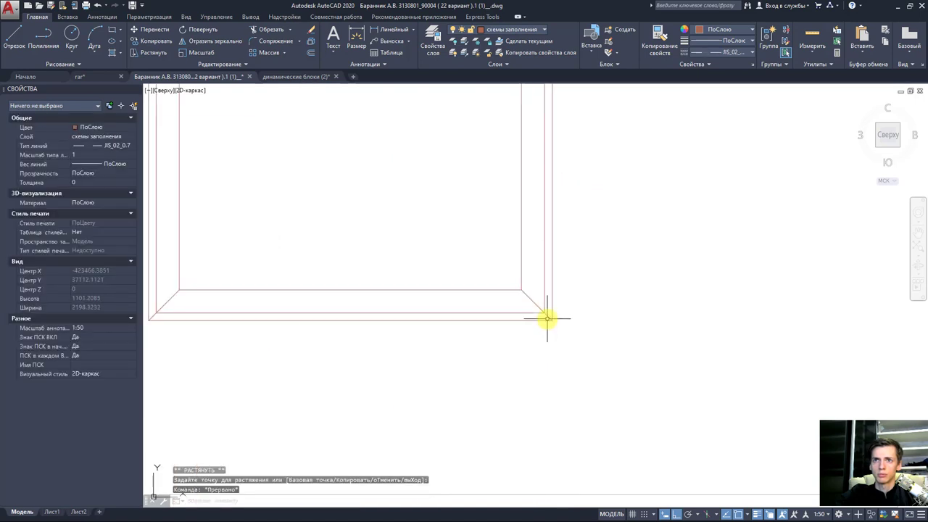
click(549, 317)
click(550, 316)
key(Escape)
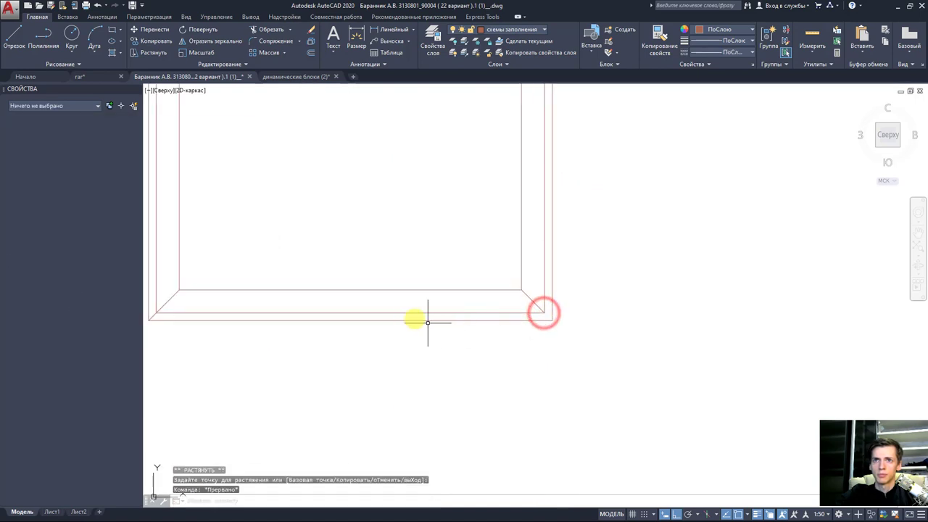
middle_drag(185, 315, 415, 327)
click(390, 333)
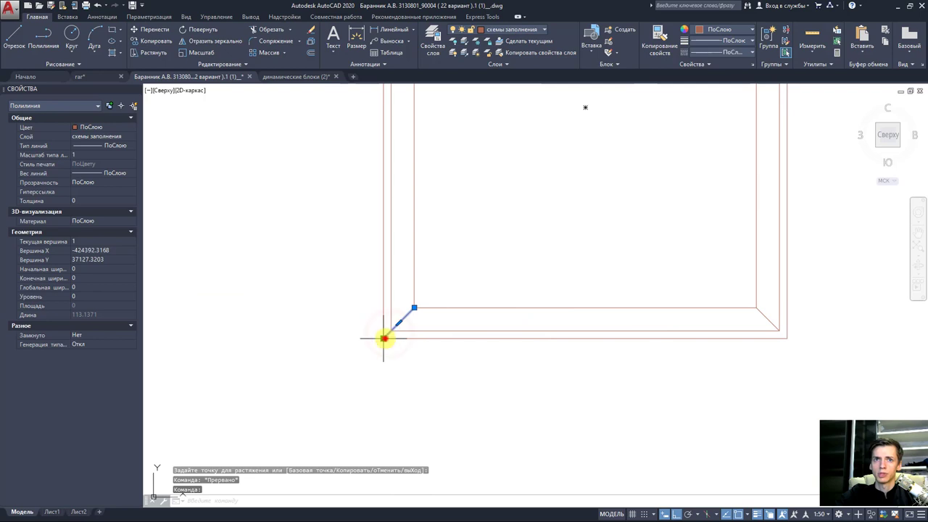
click(391, 330)
key(Escape)
Step: Give the single-pane window's outer rectangle the JIS_02_0.7 linetype
click(383, 315)
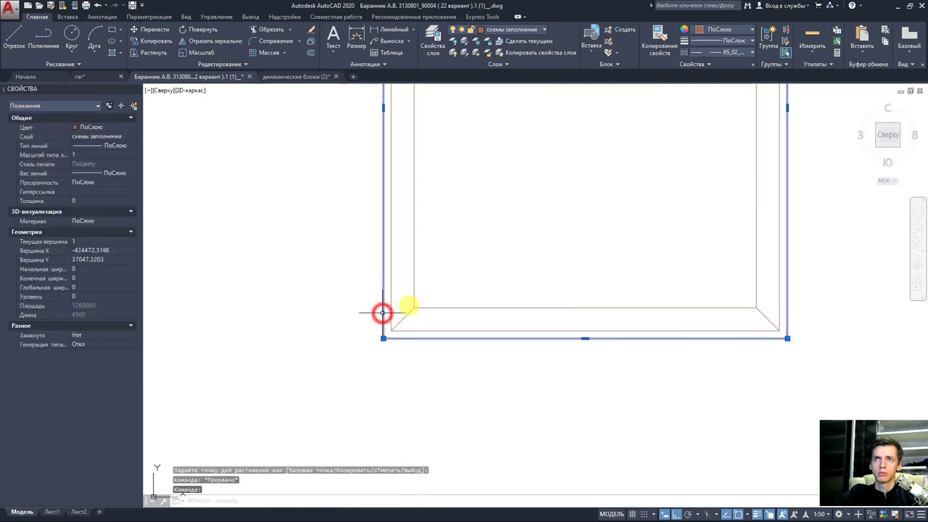
click(733, 51)
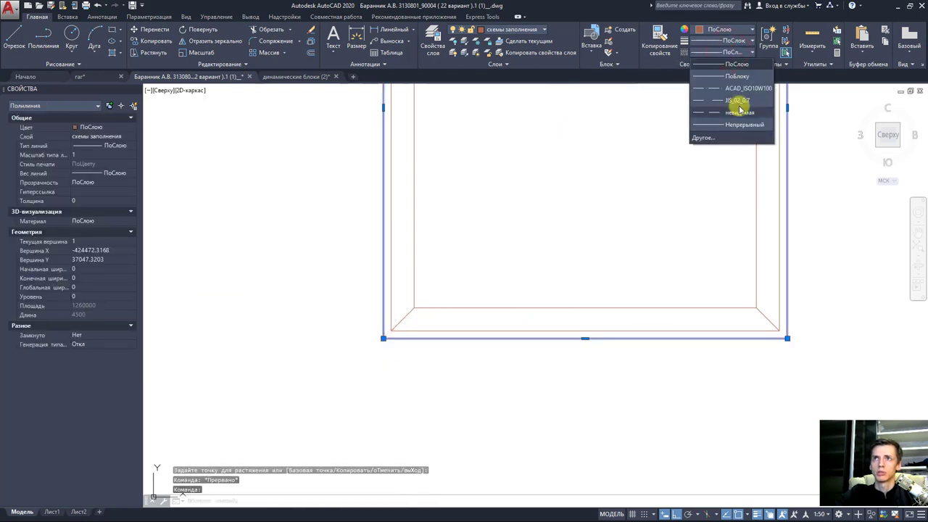
click(736, 101)
key(Escape)
scroll(435, 251, down, 8)
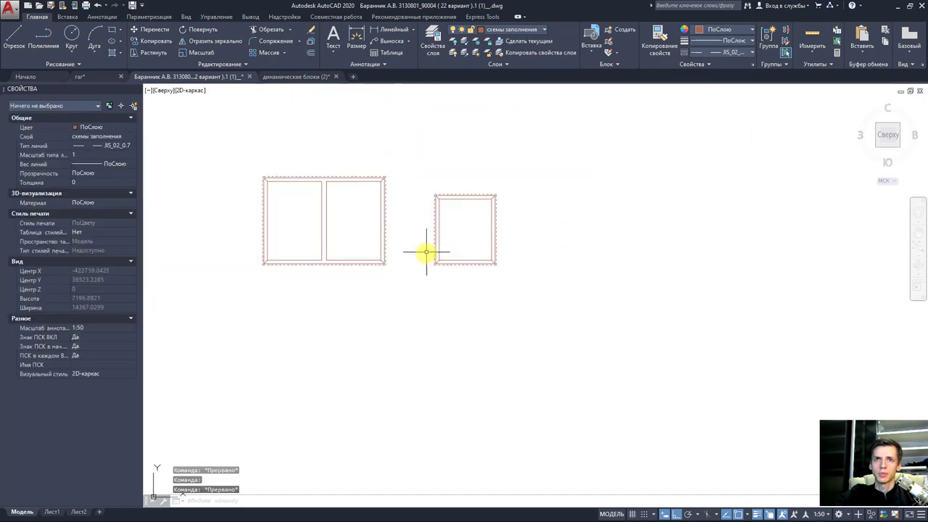
scroll(450, 258, down, 4)
middle_drag(472, 265, 529, 274)
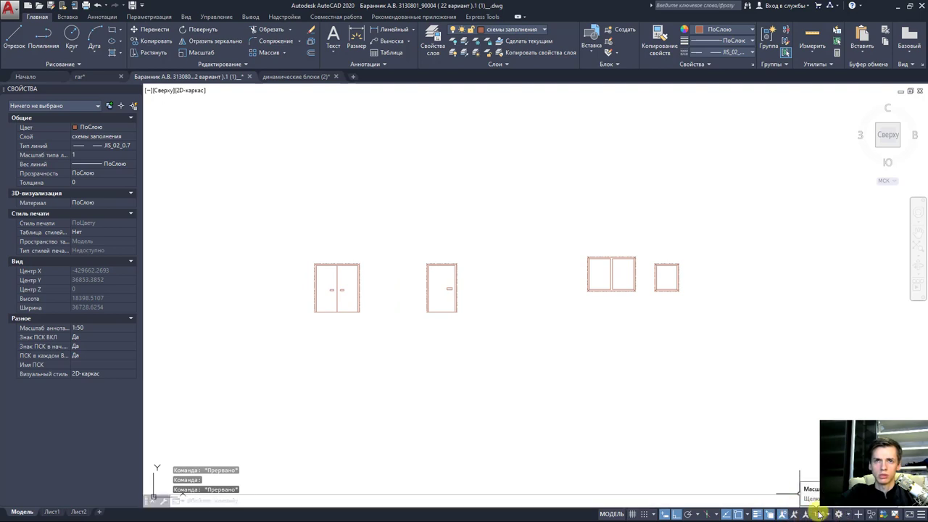
scroll(450, 310, up, 2)
scroll(464, 319, up, 2)
mouse_move(470, 321)
middle_down()
mouse_move(570, 353)
mouse_move(676, 368)
middle_up()
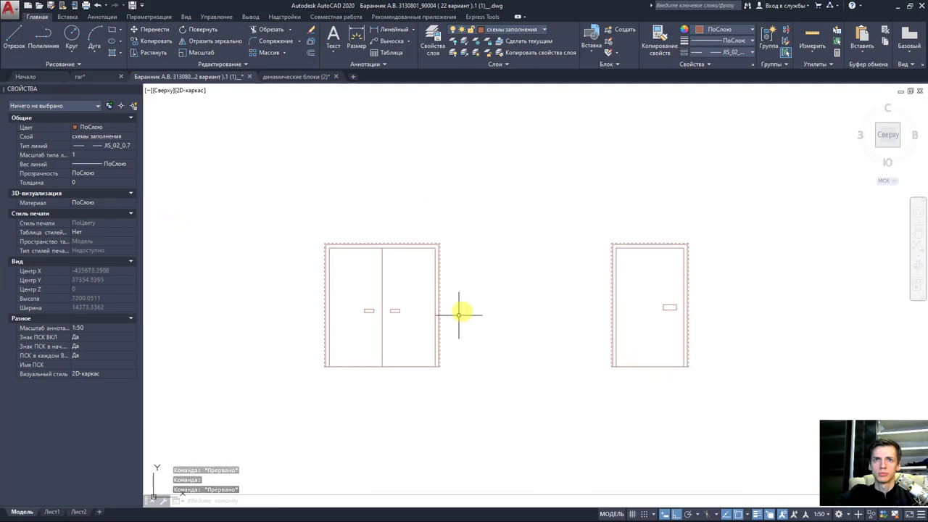
scroll(439, 298, up, 2)
middle_drag(435, 285, 498, 282)
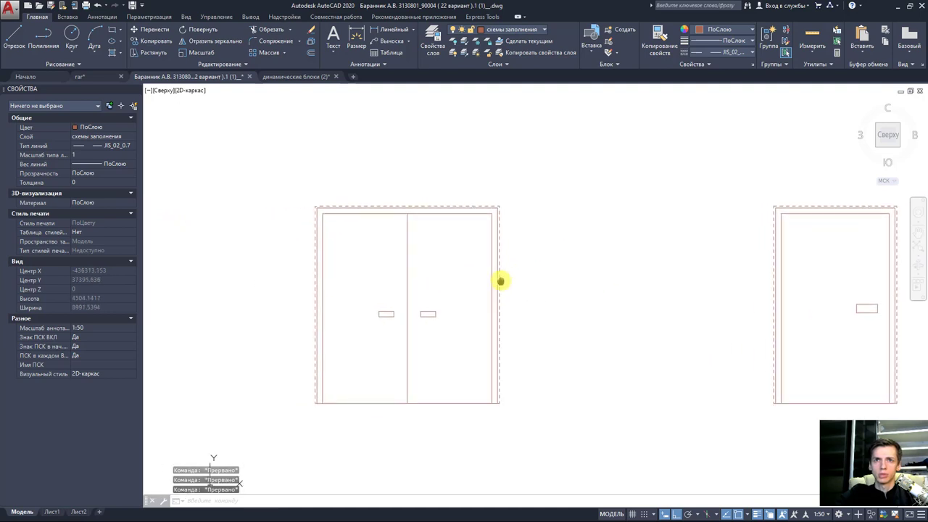
scroll(326, 242, down, 2)
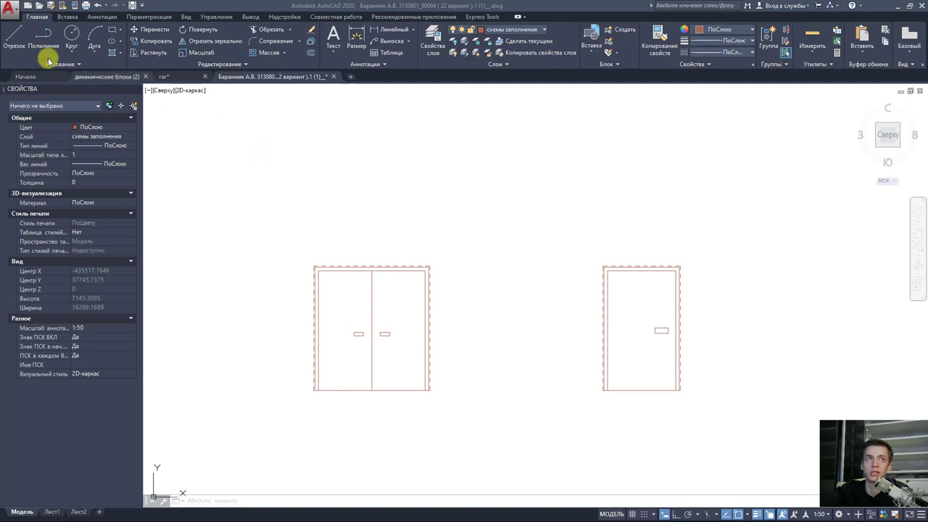
Step: Draw the double door's opening lines from its corners to the centre point between the leaves
click(13, 36)
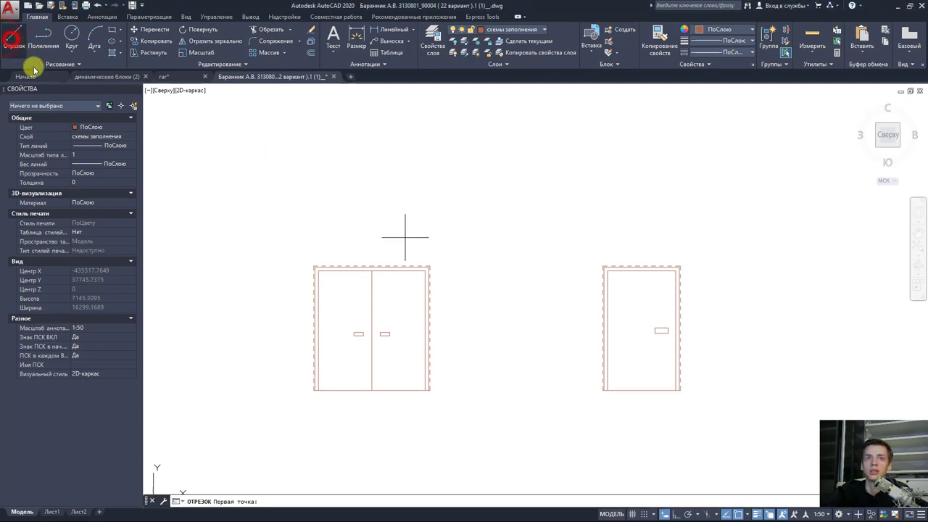
click(317, 270)
click(371, 331)
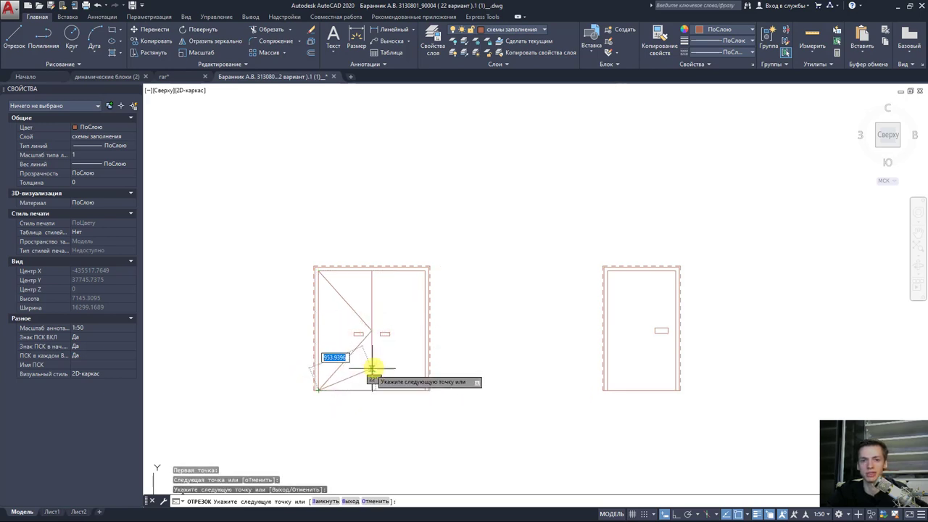
key(Escape)
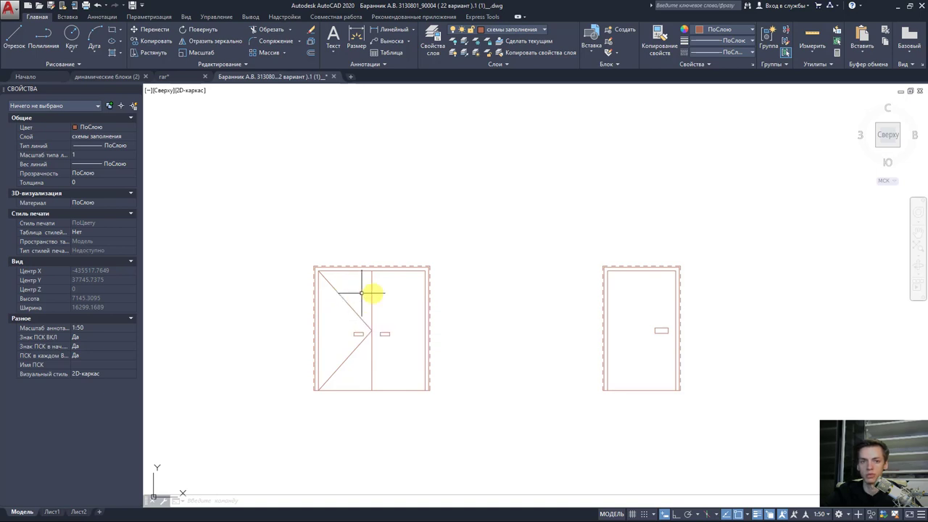
key(space)
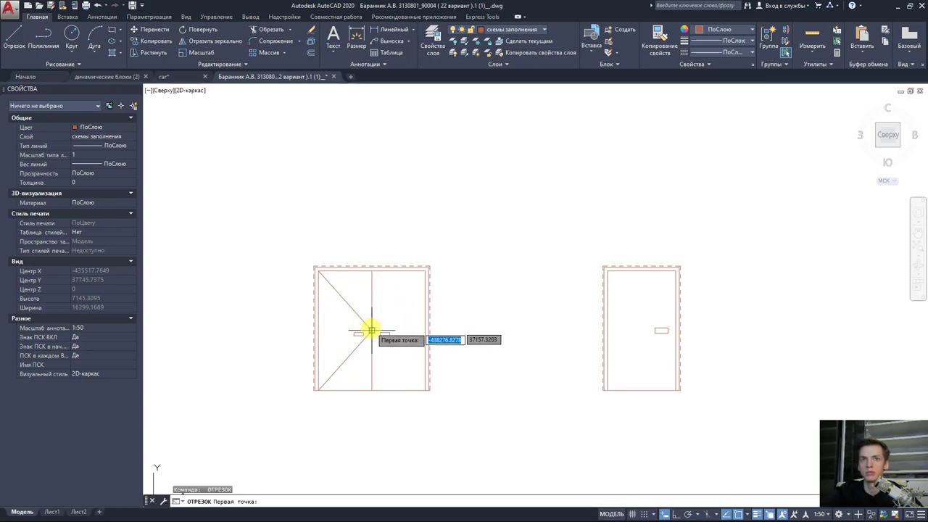
click(371, 332)
click(425, 271)
key(space)
key(space)
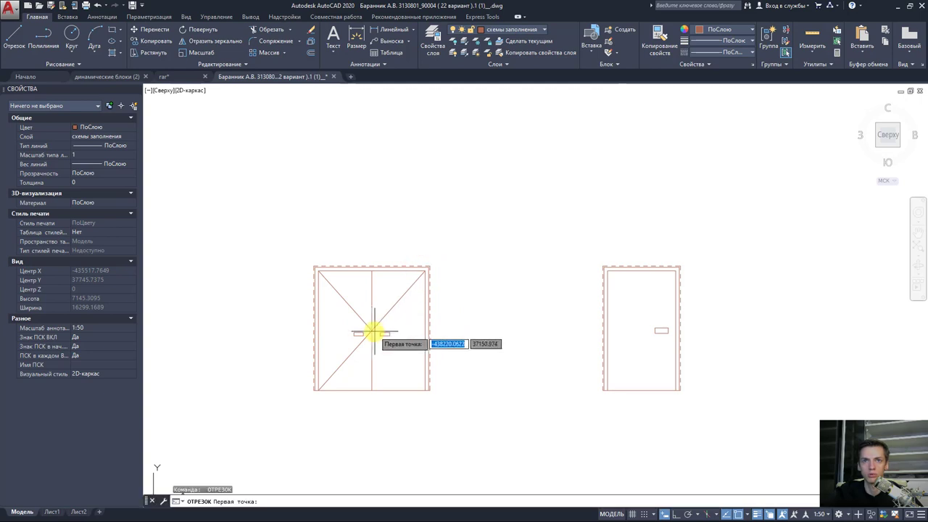
click(372, 331)
click(424, 389)
key(space)
key(space)
Step: Draw the single door's opening triangle from its left corners to the right-side midpoint
middle_drag(420, 388, 313, 377)
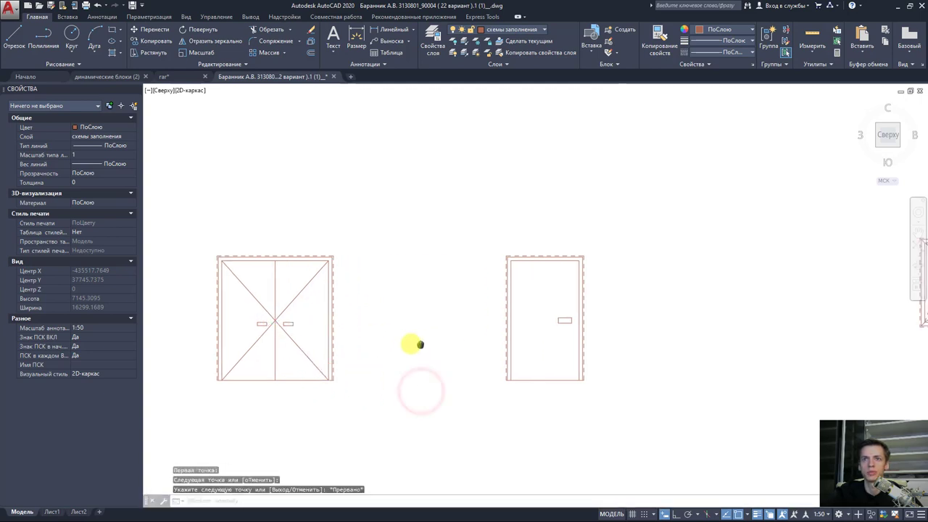
click(500, 261)
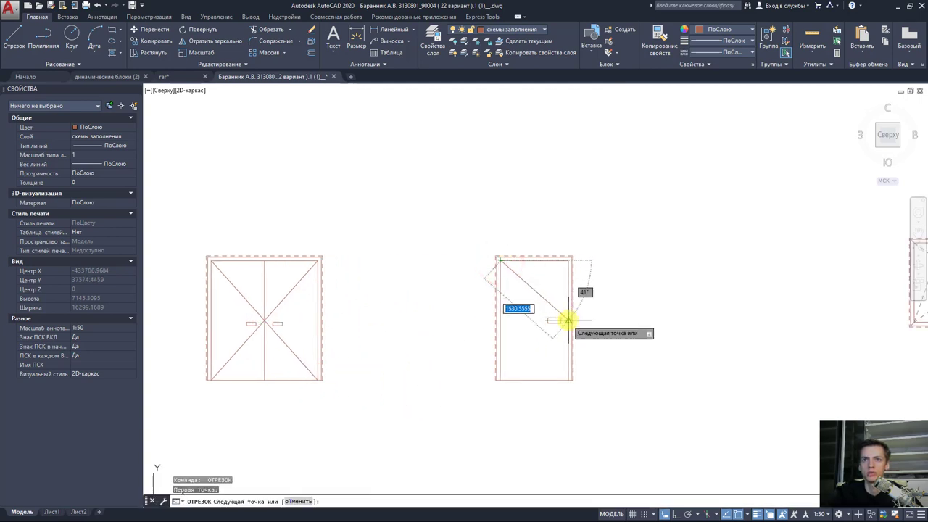
click(568, 320)
click(501, 378)
key(Escape)
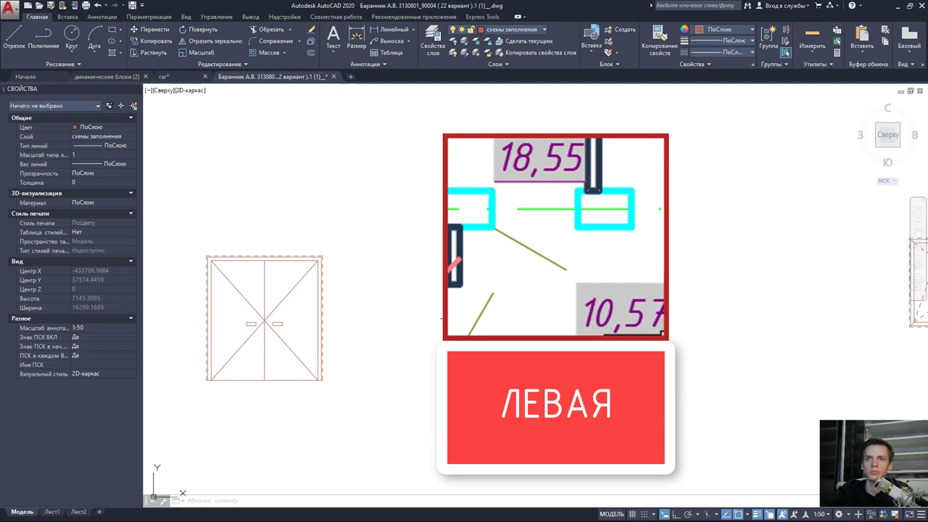
Step: Erase the four dashed triangle lines from the double window's left sash
scroll(615, 314, up, 2)
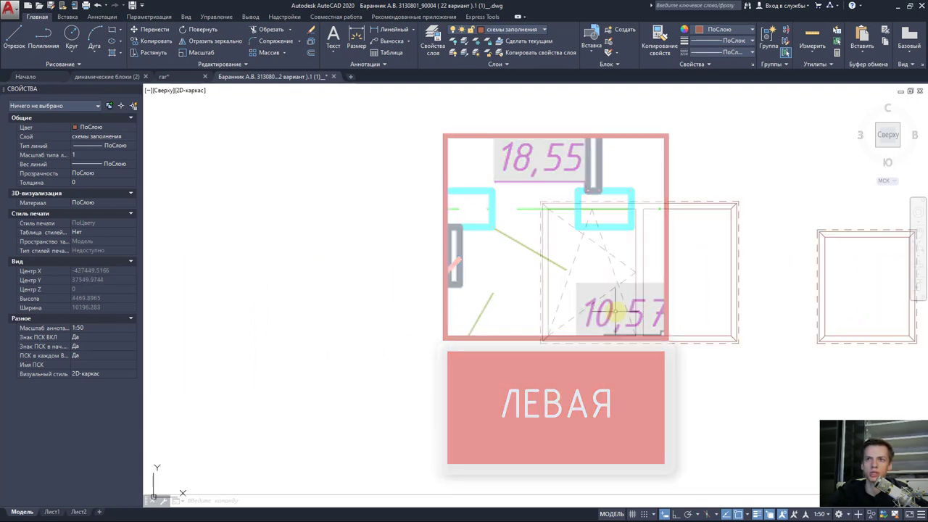
click(621, 312)
click(570, 214)
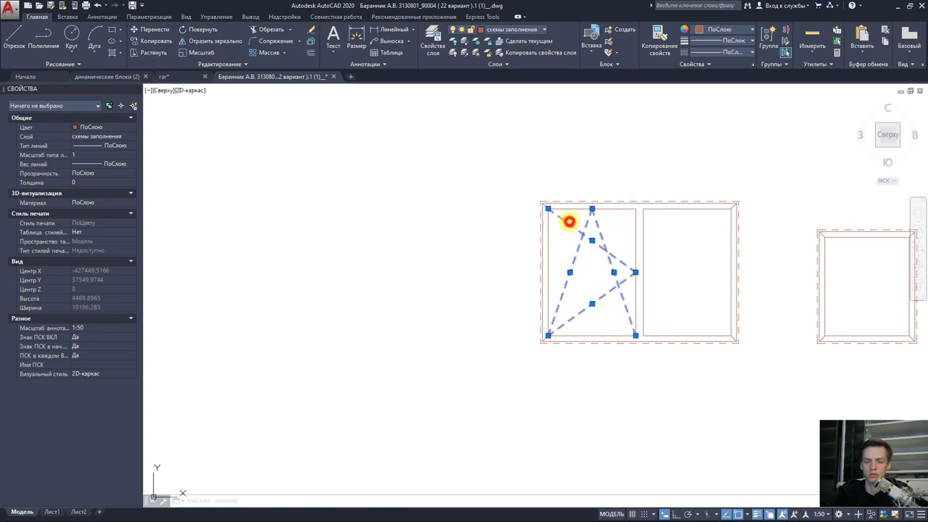
key(Delete)
click(14, 35)
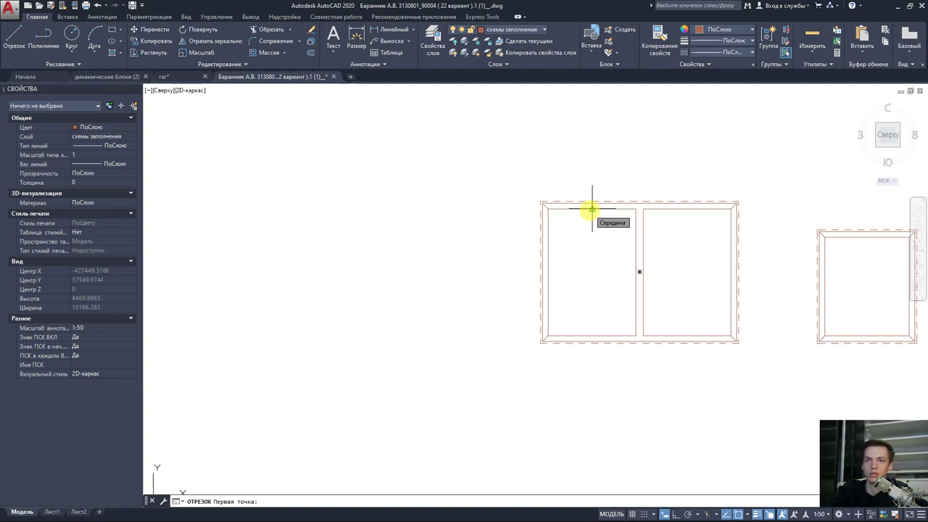
Step: Draw the opening triangle and diagonals in the first sash of the double window
click(592, 210)
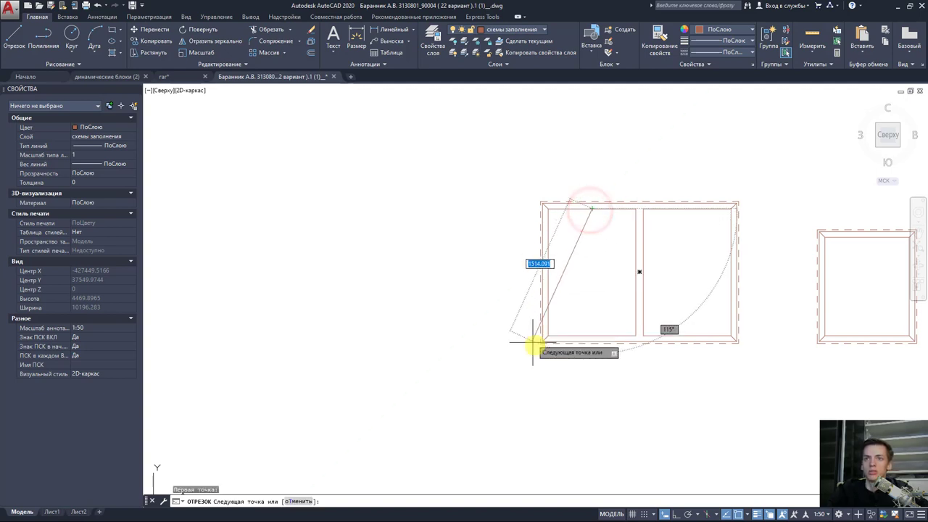
key(Return)
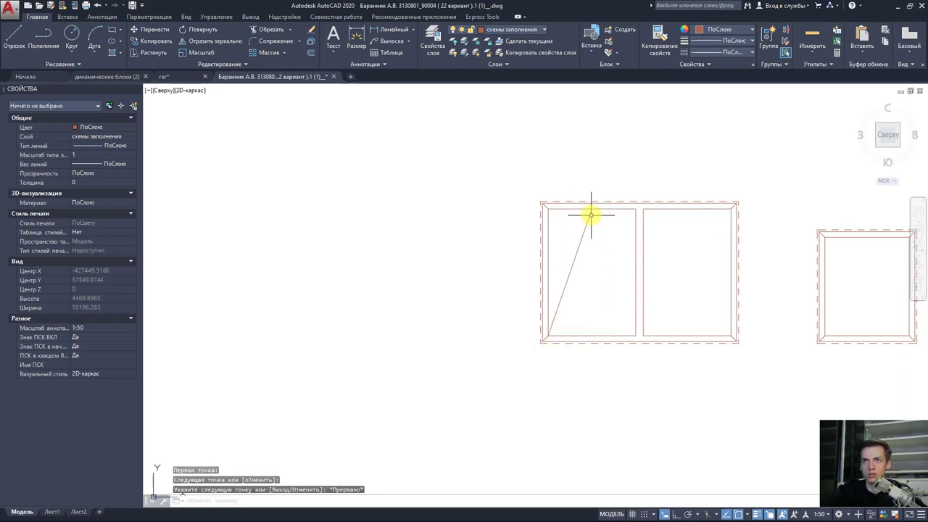
key(Return)
click(592, 210)
click(635, 334)
key(Return)
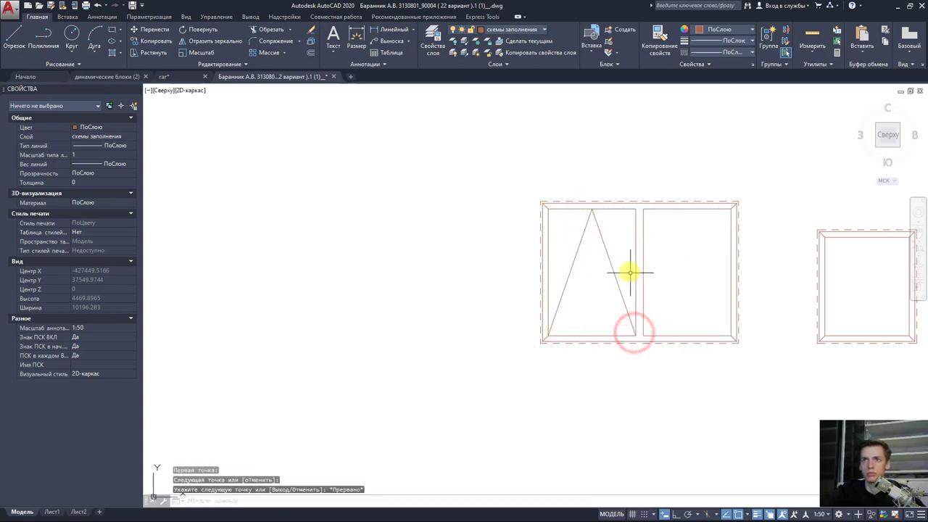
key(Return)
click(635, 272)
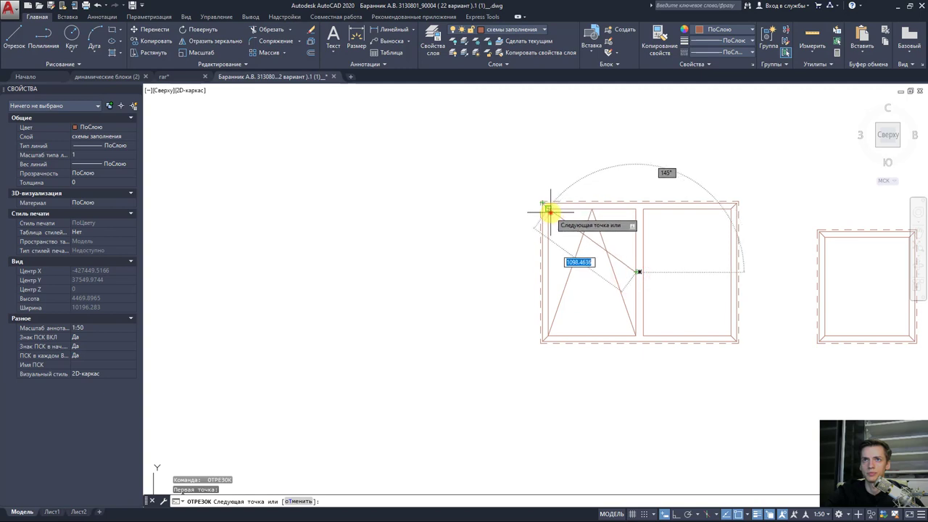
click(547, 210)
key(Return)
key(Return)
click(635, 272)
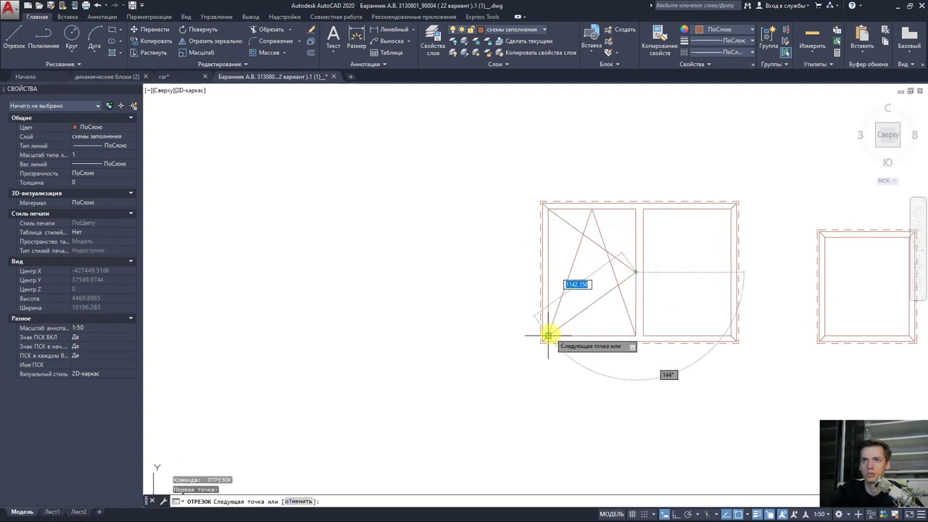
click(548, 335)
key(Escape)
Step: Set the first sash's four scheme lines to a dashed linetype
click(620, 317)
click(566, 223)
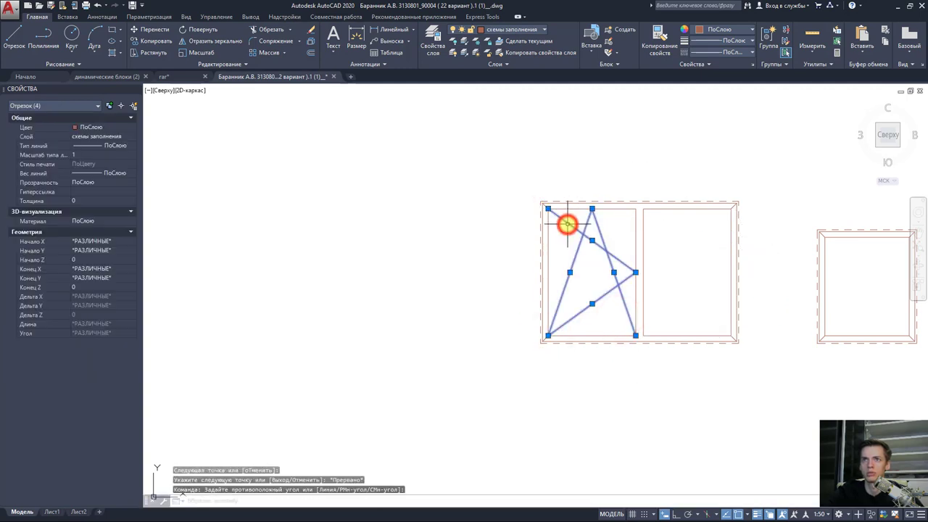
click(730, 55)
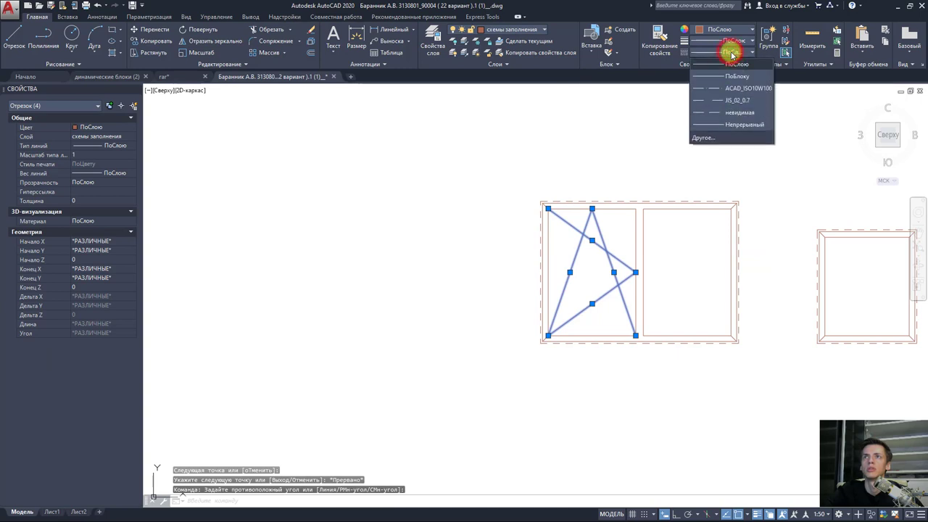
click(727, 100)
key(Escape)
Step: Draw two diagonals from the other sash's side midpoint, stretching one to the top-right corner
middle_drag(660, 237, 564, 224)
key(space)
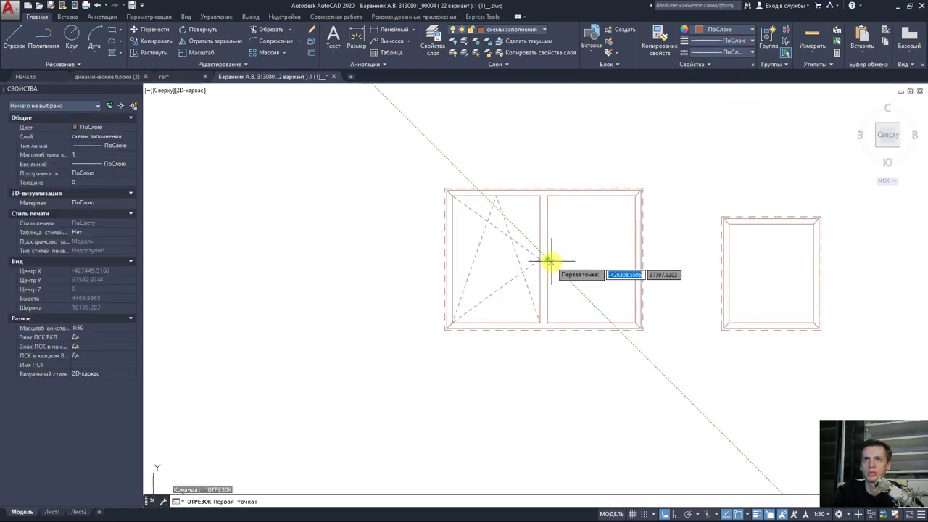
click(547, 258)
click(592, 196)
key(space)
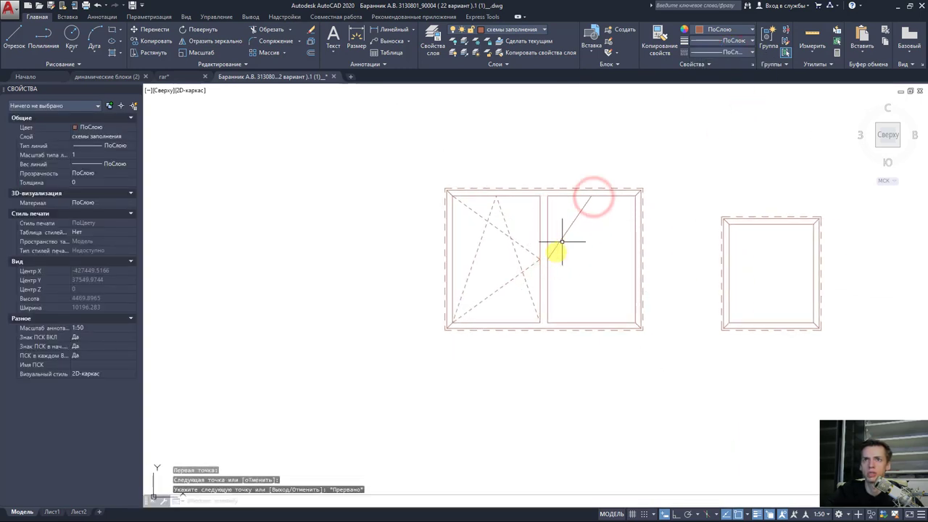
key(space)
click(547, 258)
click(633, 321)
key(Escape)
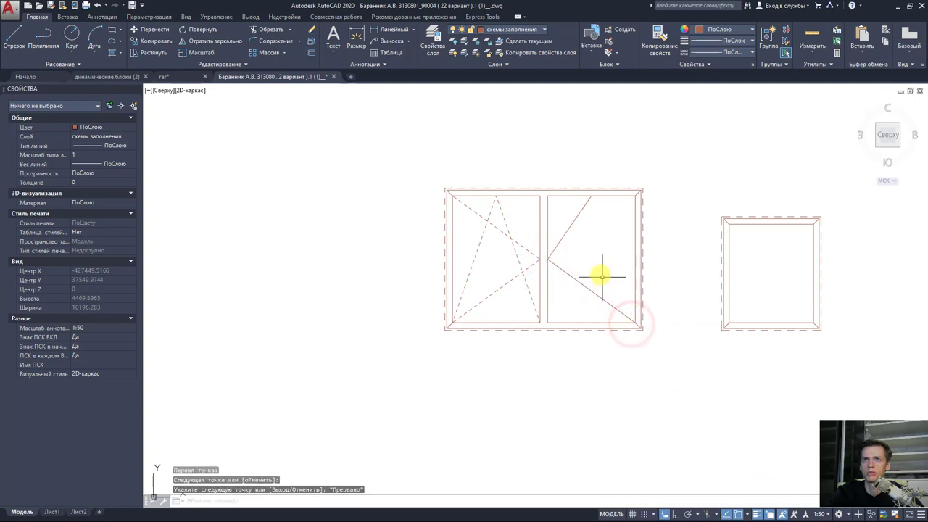
click(578, 210)
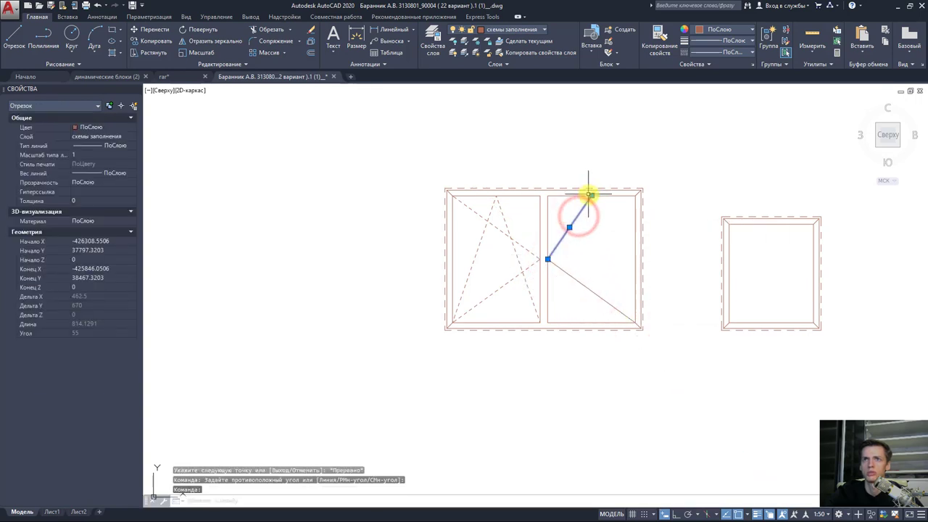
click(591, 194)
click(635, 193)
key(Escape)
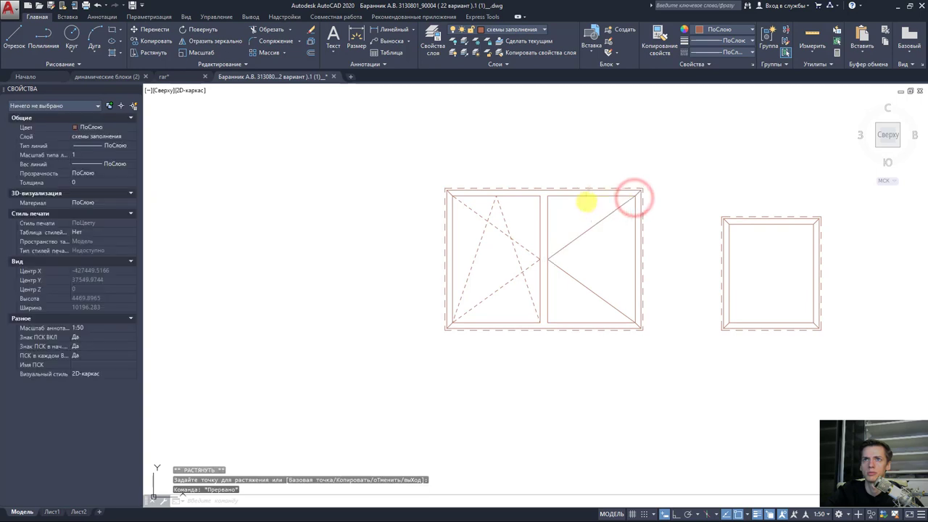
Step: Draw two lines from the sash's top midpoint to its bottom-left and bottom-right corners
key(space)
click(592, 195)
click(549, 317)
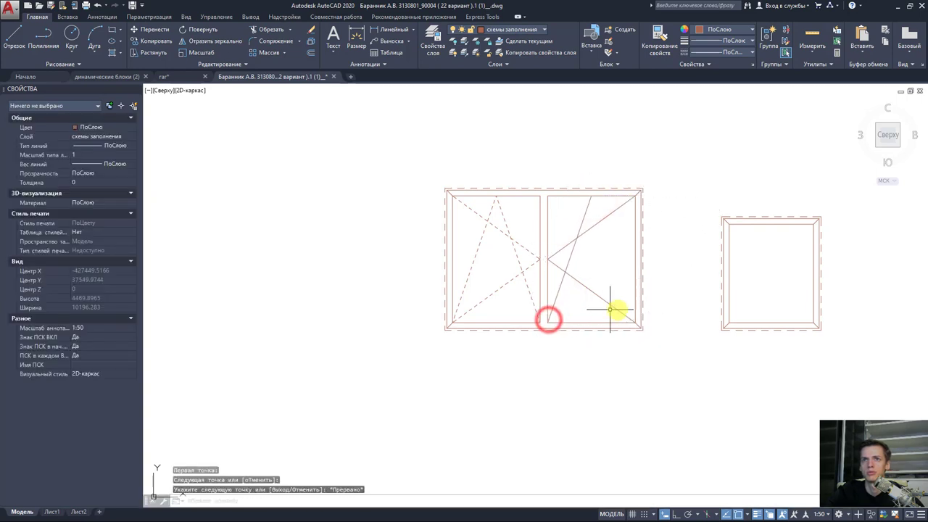
key(space)
key(space)
click(591, 196)
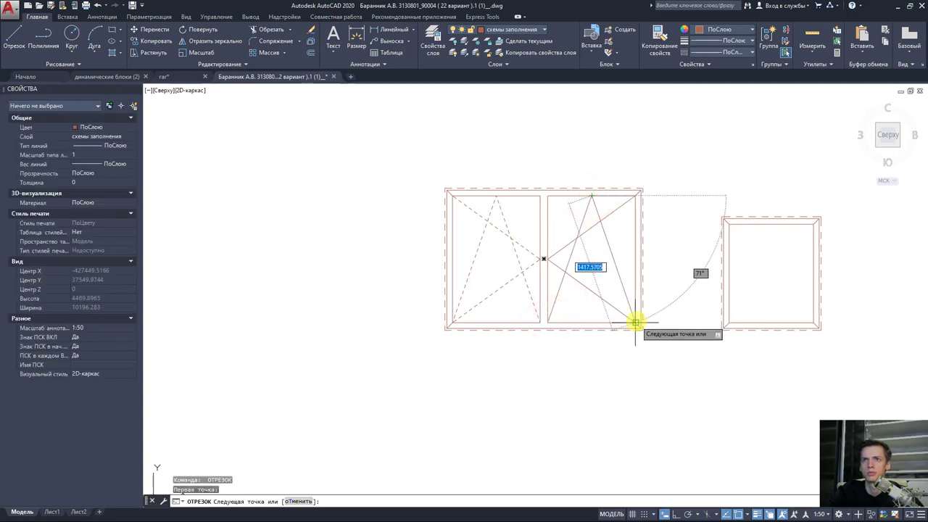
click(635, 321)
key(Escape)
Step: Make the second sash's four scheme lines dashed
click(622, 314)
click(563, 209)
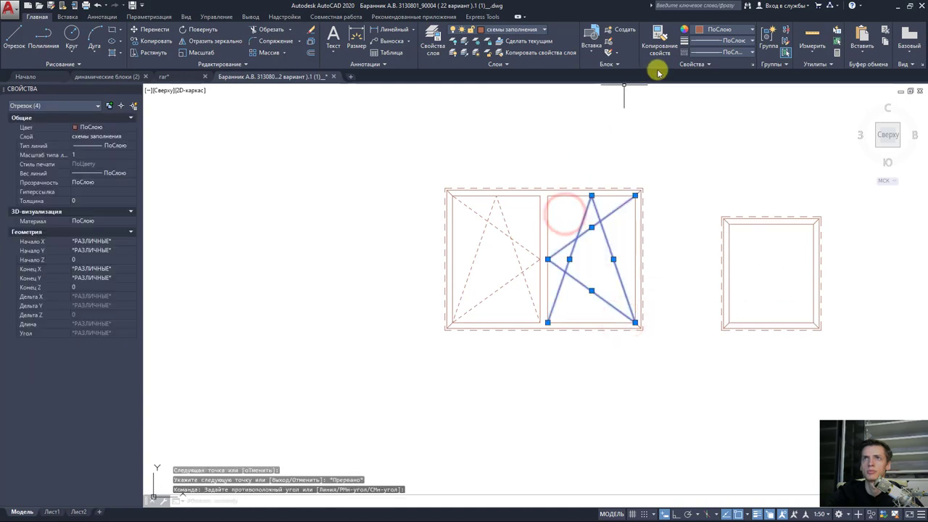
click(717, 53)
click(732, 95)
key(Escape)
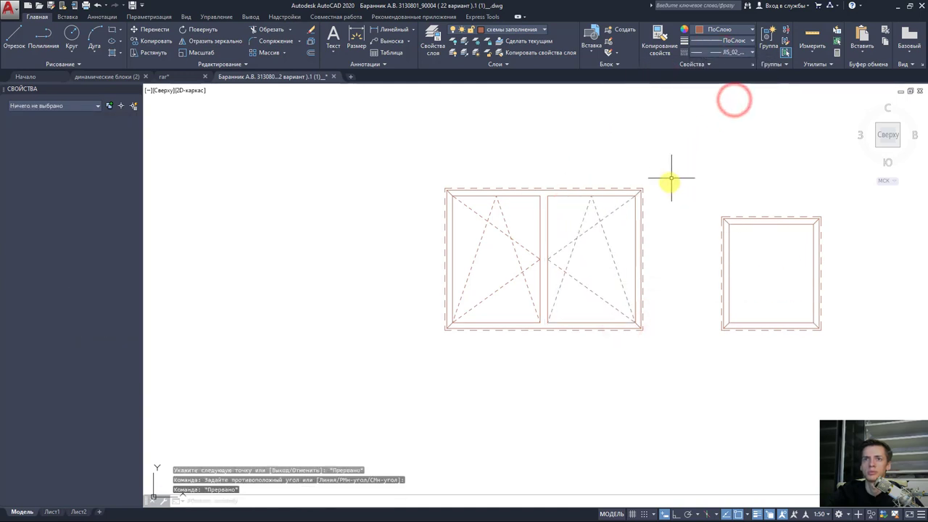
middle_drag(660, 182, 638, 175)
middle_drag(719, 211, 592, 182)
key(space)
Step: Draw the single window's opening triangle plus two lines from its top-edge midpoint to the bottom corners
click(579, 190)
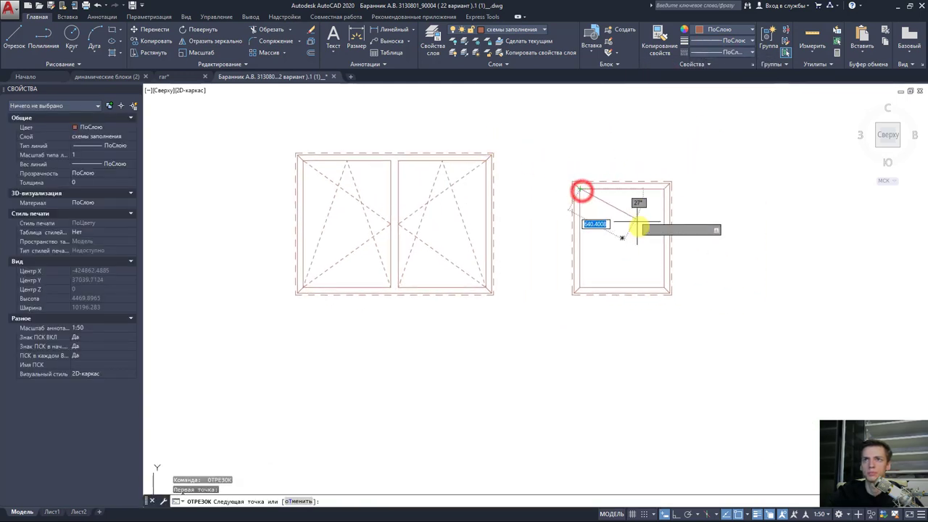
click(659, 242)
key(Escape)
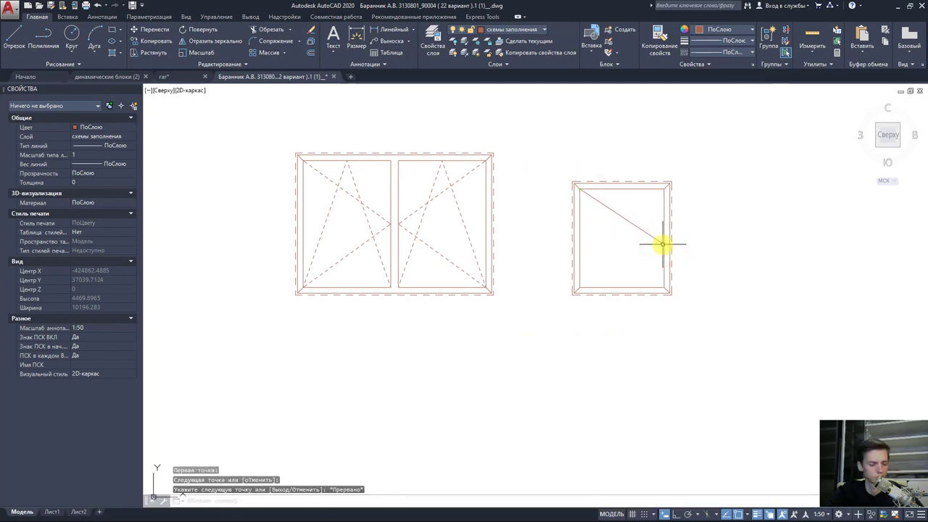
key(ctrl+z)
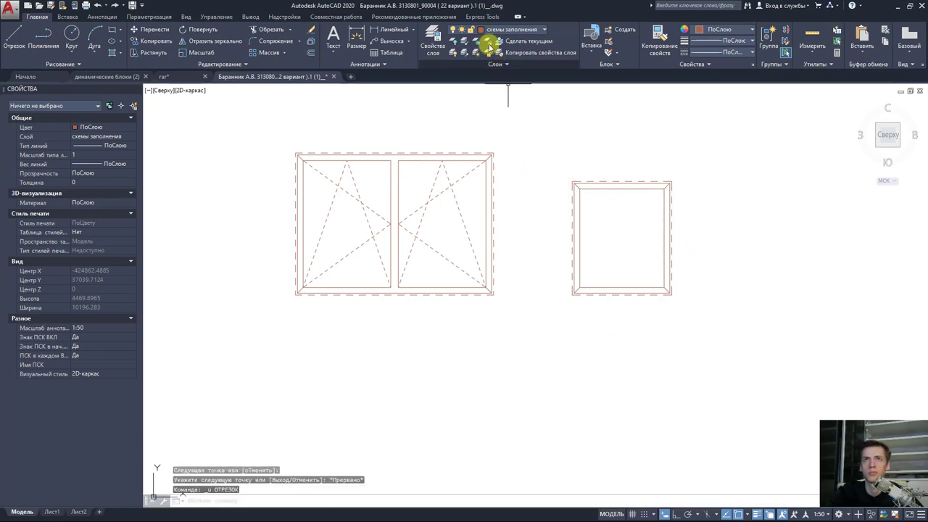
click(14, 36)
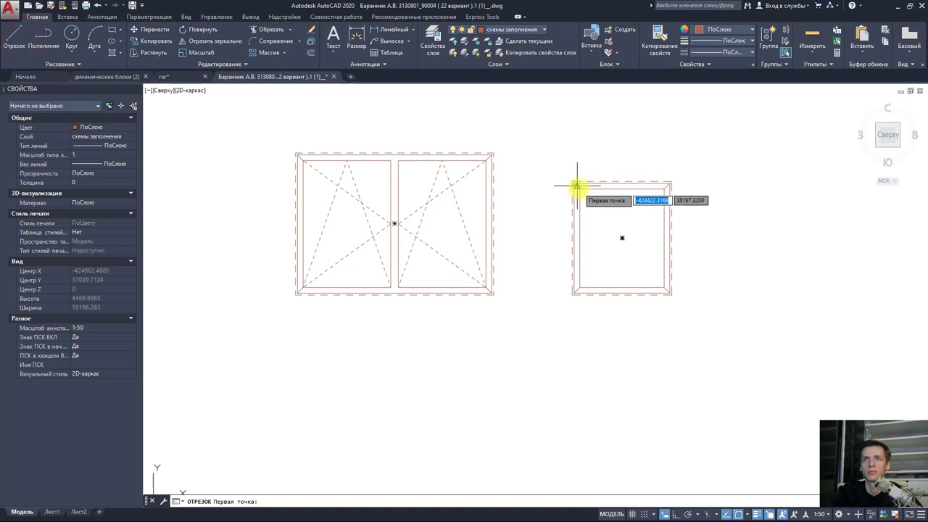
click(580, 189)
click(661, 238)
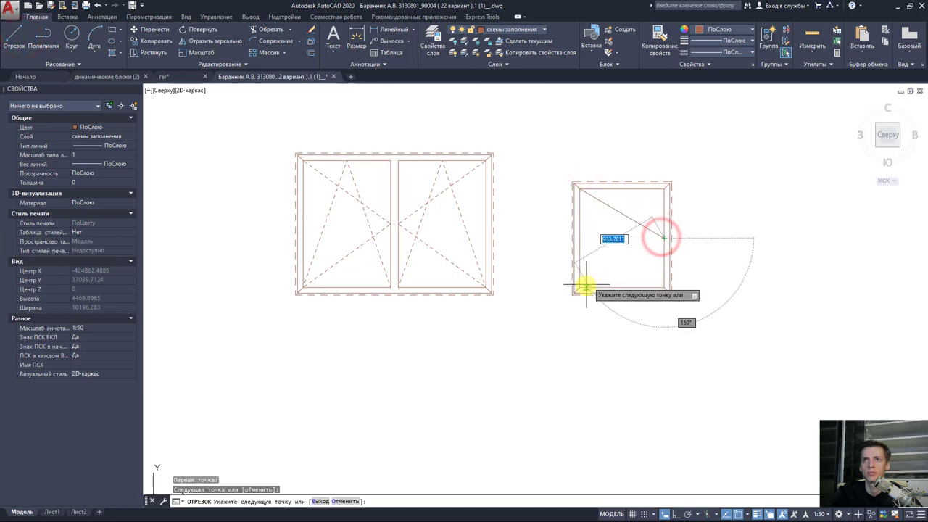
click(582, 287)
key(Return)
key(Return)
click(621, 188)
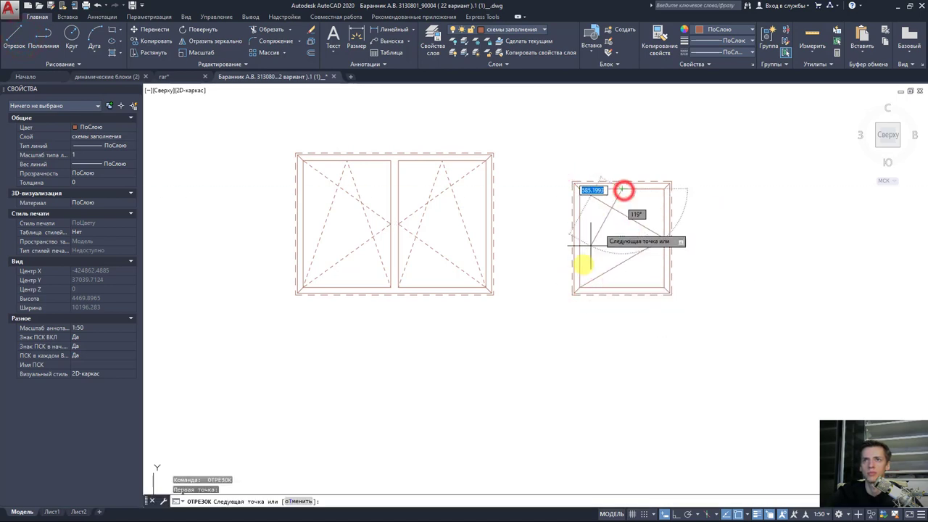
click(580, 287)
key(Return)
key(Return)
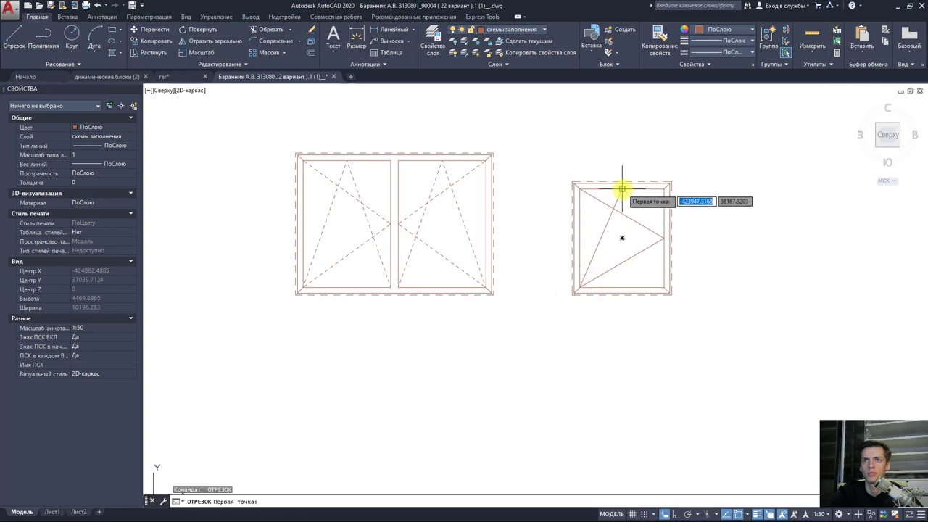
click(621, 189)
click(662, 284)
key(Escape)
Step: Set the single window's four scheme lines to the ISO_02_0.7 dashed linetype
click(655, 281)
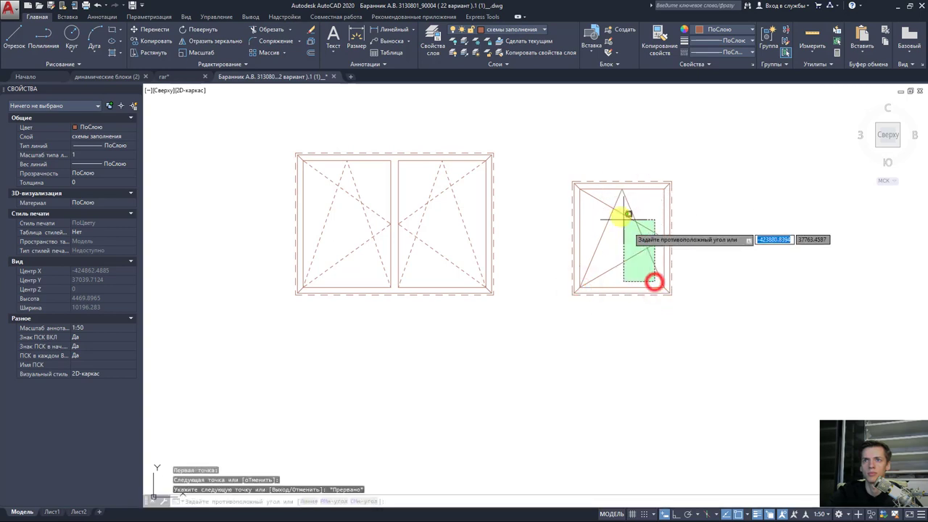
click(602, 197)
click(718, 52)
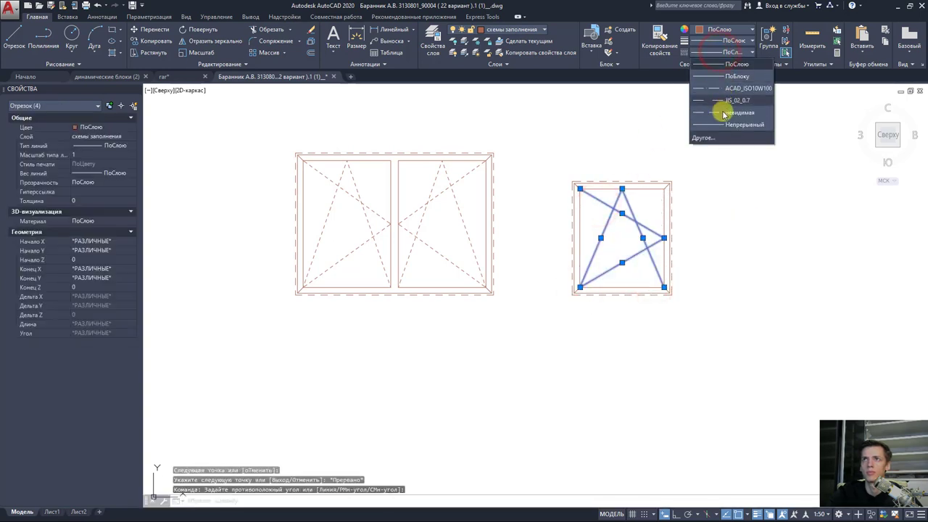
click(723, 101)
key(Escape)
middle_drag(666, 180, 674, 182)
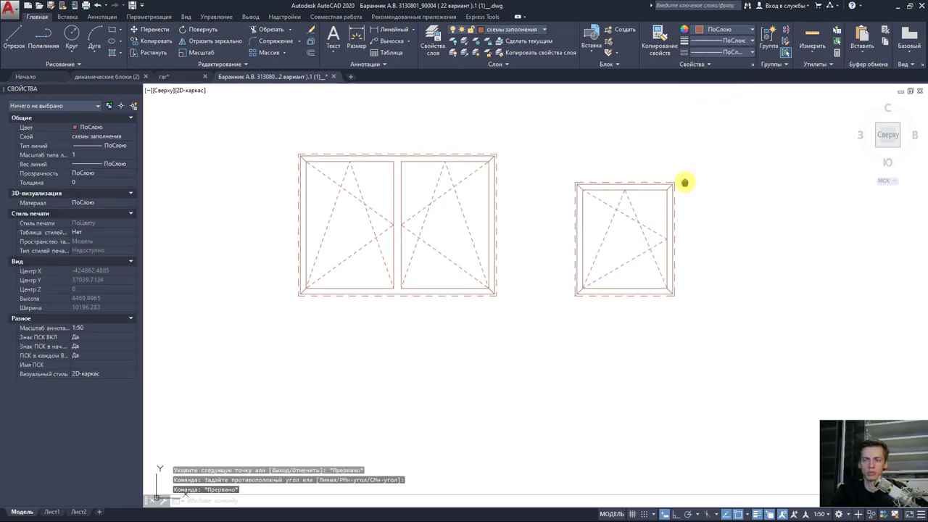
middle_drag(652, 234, 663, 246)
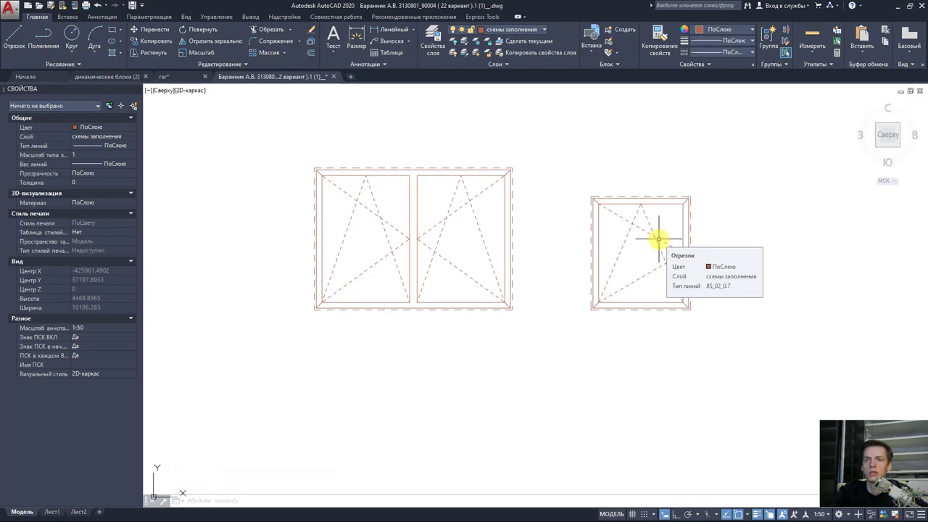
Step: Zoom out to all schemes and make ISOCPEUR 2.5 the current text style
scroll(638, 241, down, 2)
scroll(536, 272, down, 2)
middle_drag(549, 276, 656, 270)
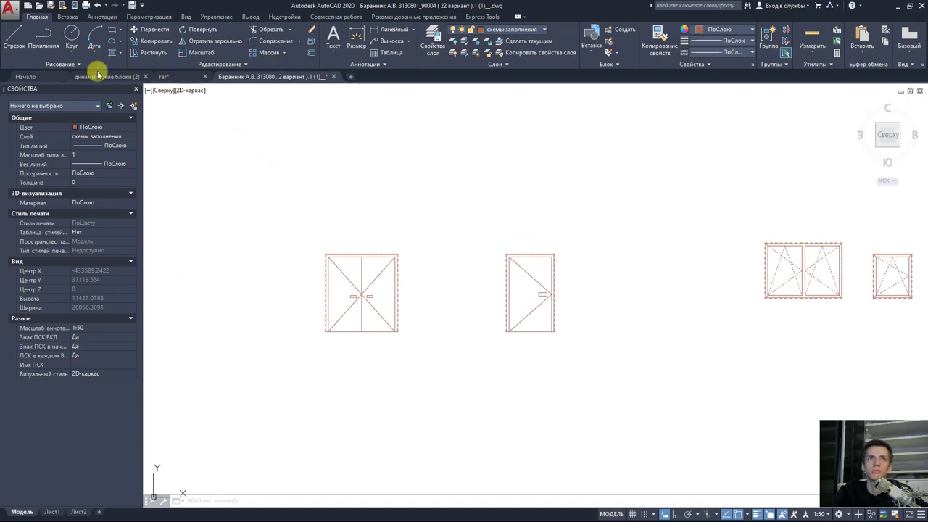
click(104, 17)
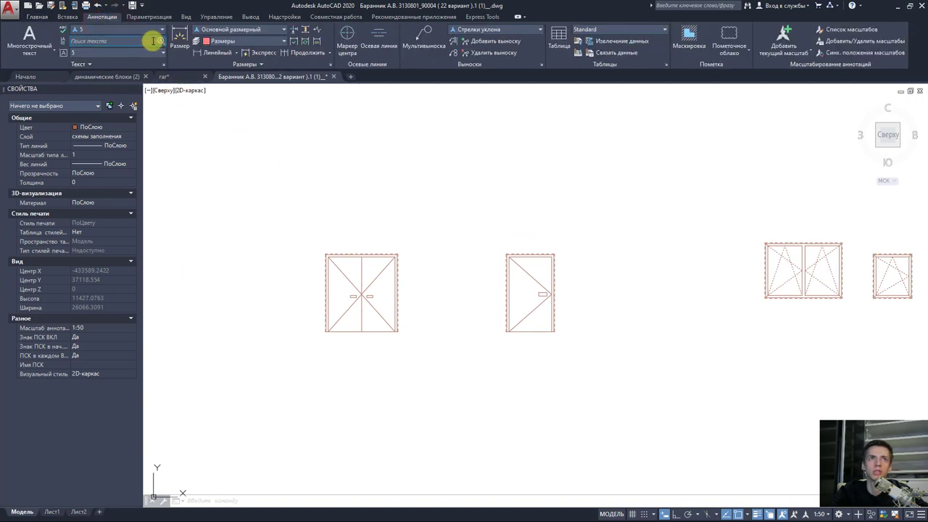
click(156, 31)
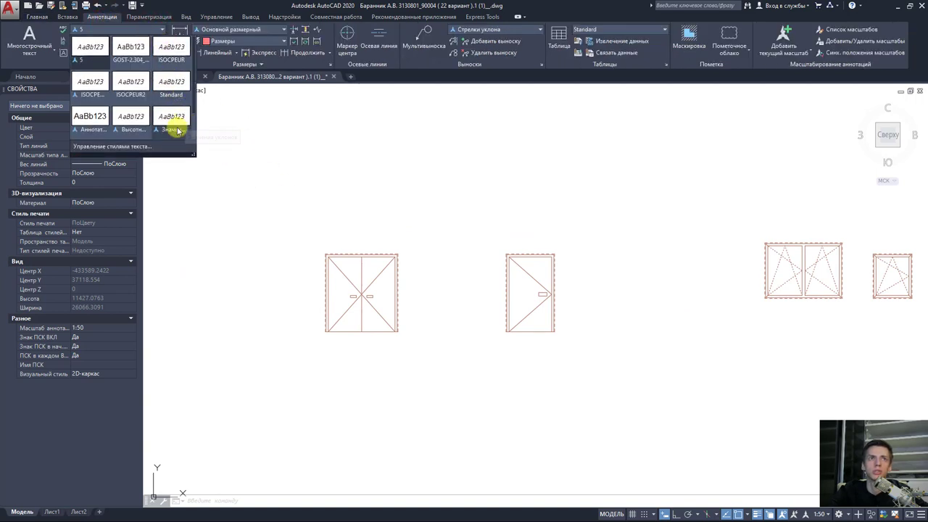
scroll(165, 121, down, 1)
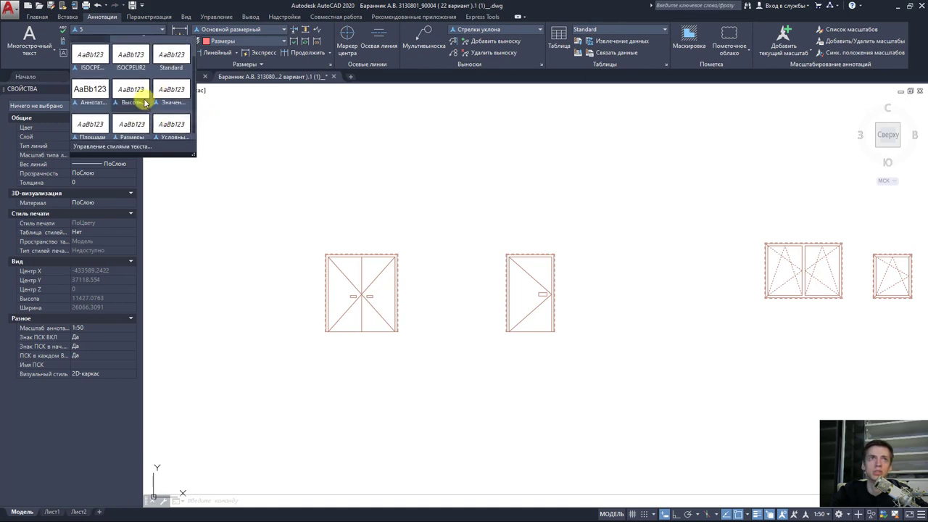
scroll(152, 95, up, 1)
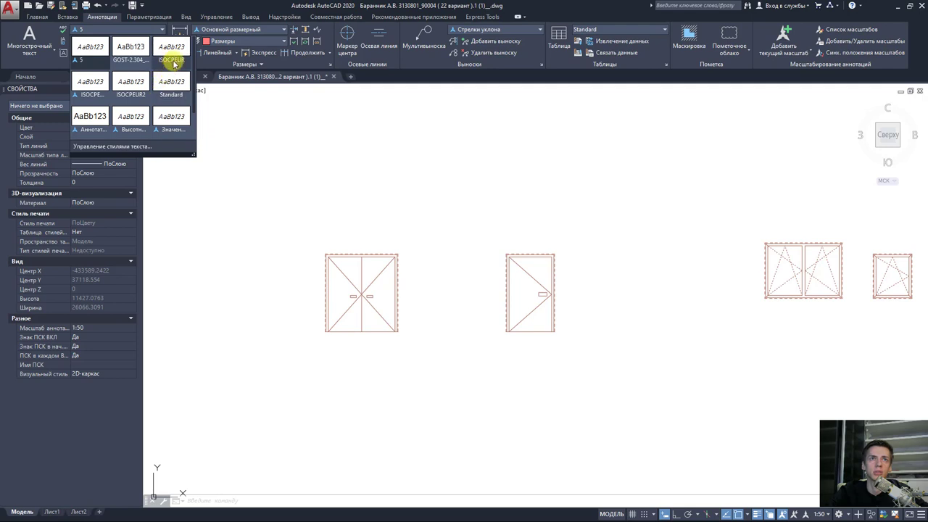
click(224, 144)
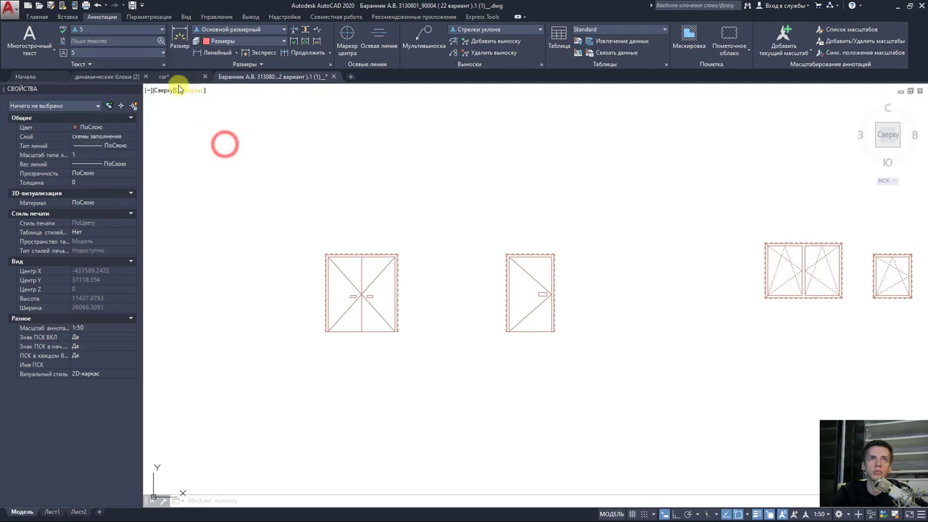
click(165, 64)
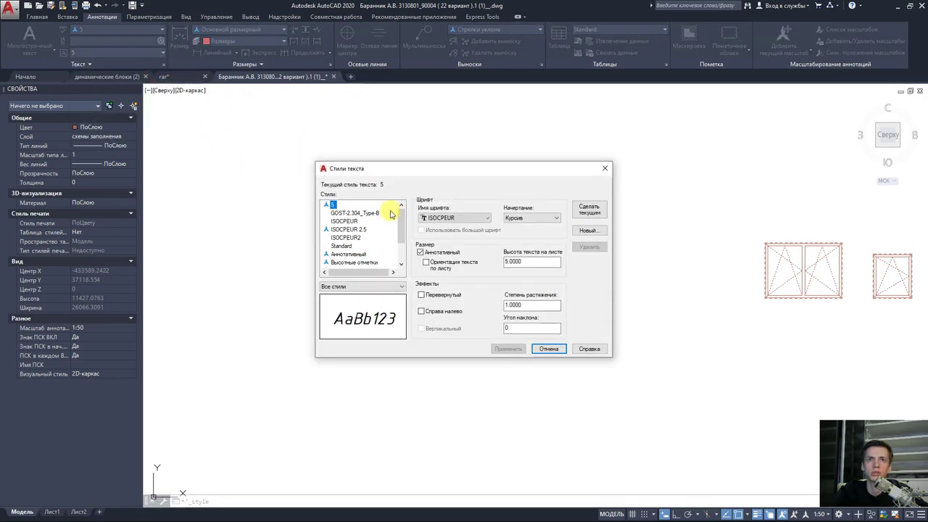
click(369, 231)
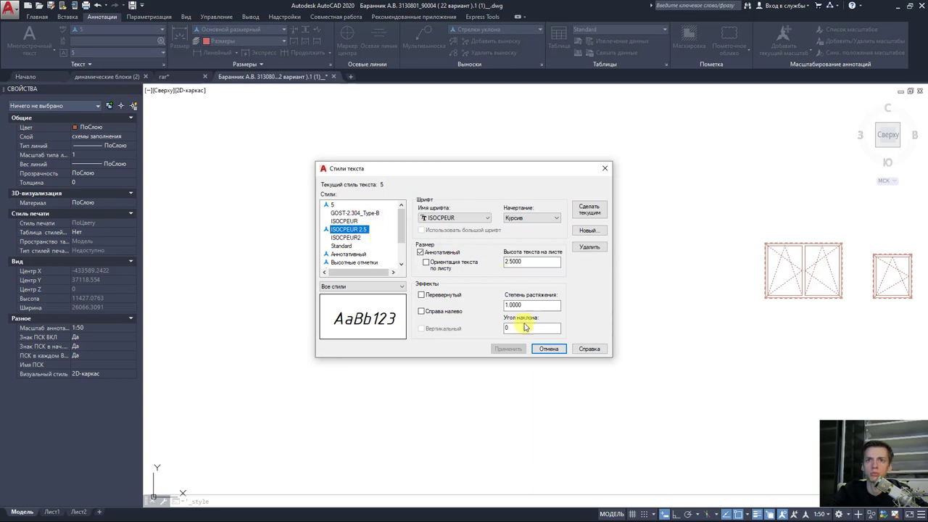
click(588, 209)
click(604, 169)
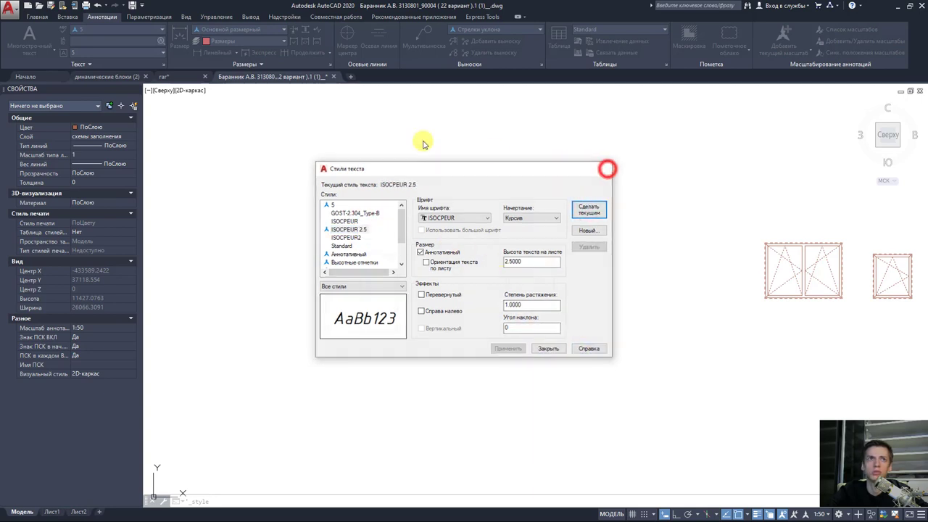
Step: Add a multiline text label 'ДН 1' above the double door and copy it
click(354, 219)
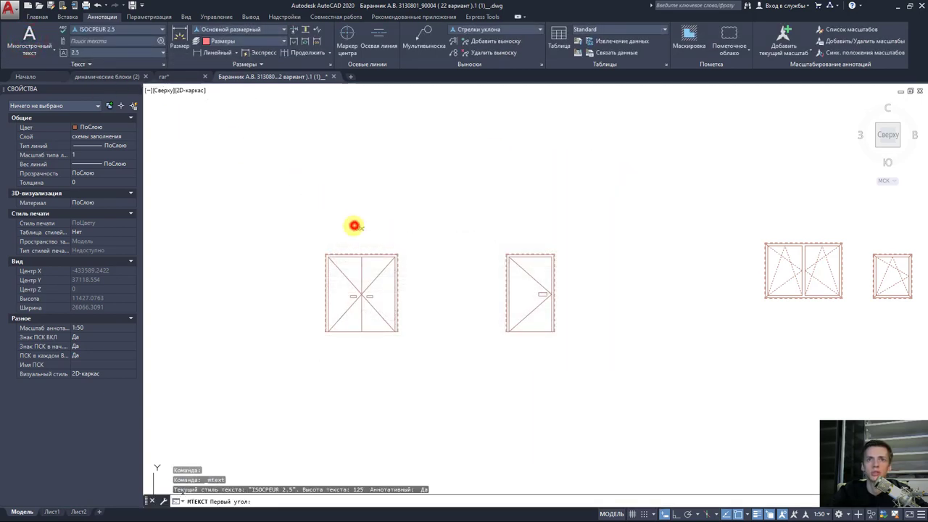
click(401, 237)
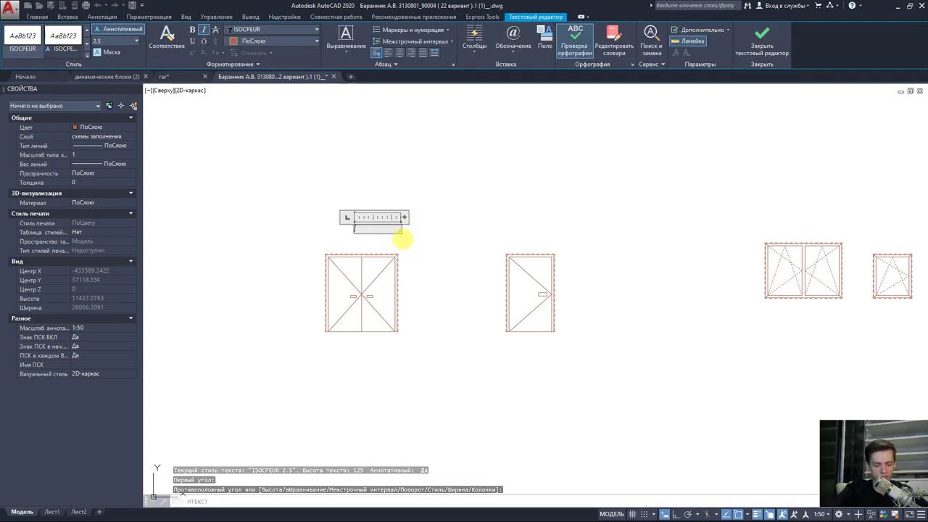
text(ДН)
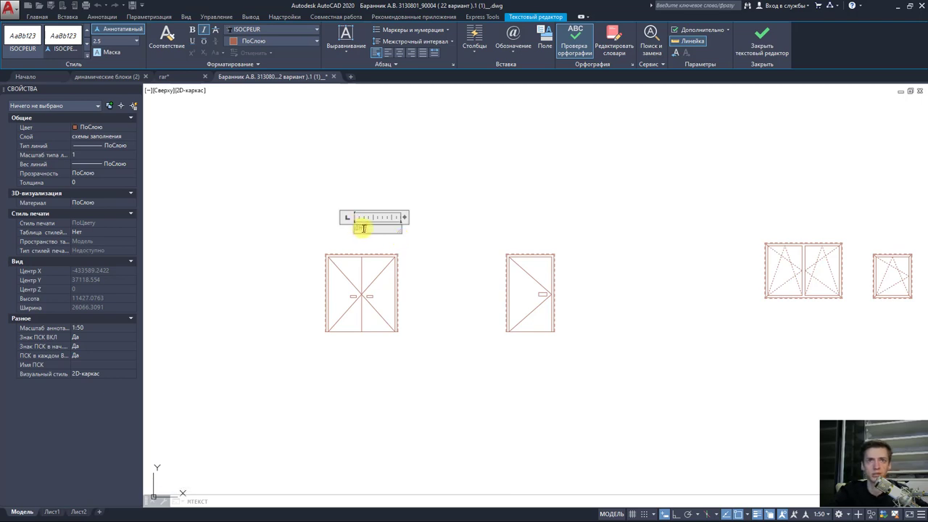
click(449, 233)
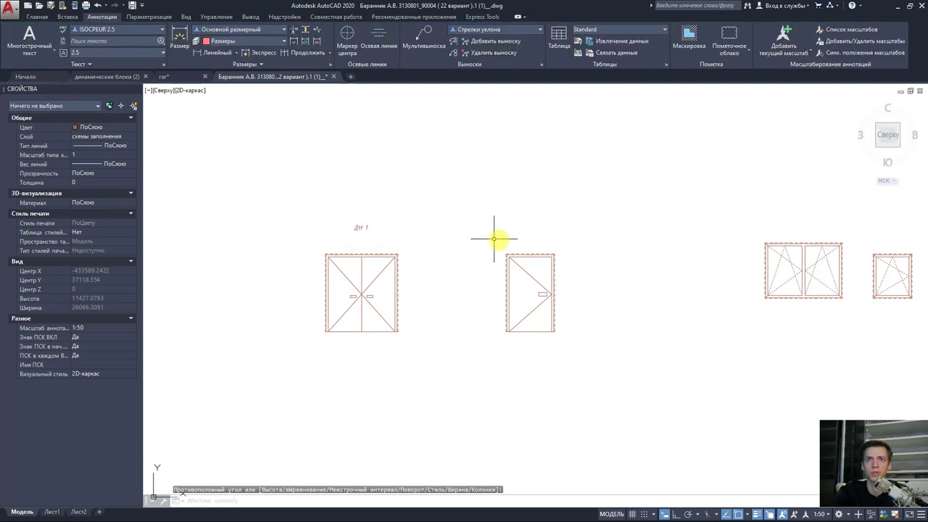
click(355, 227)
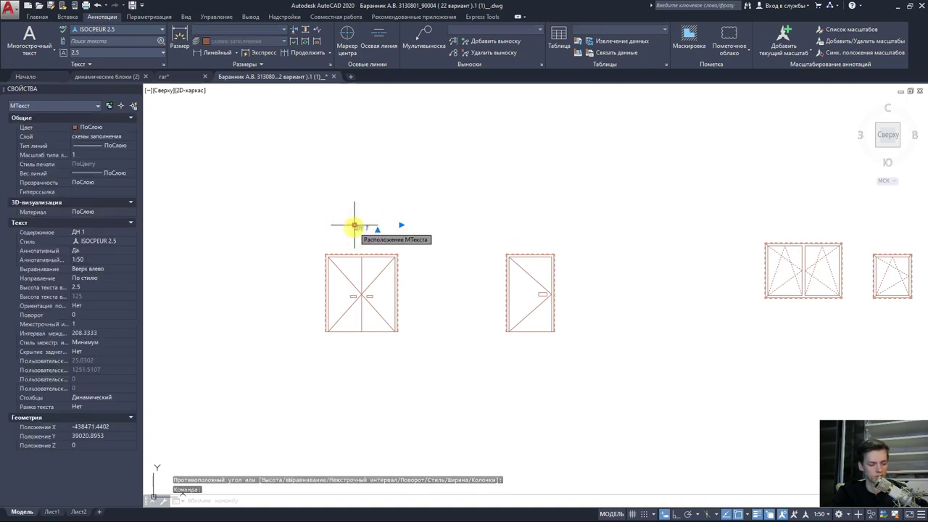
key(ctrl+c)
key(ctrl+v)
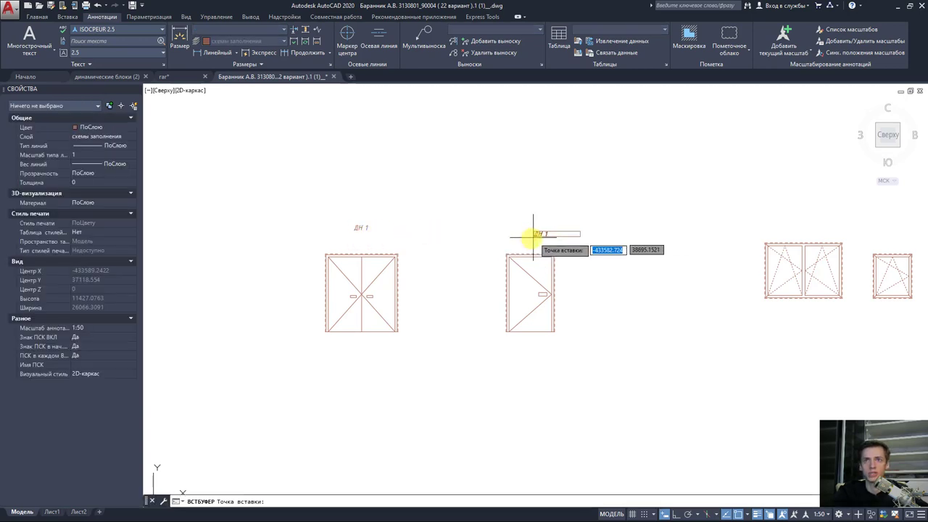
Step: Position the pasted label above the single door and change its text to 'ДН 2'
click(516, 240)
scroll(519, 236, up, 3)
click(523, 240)
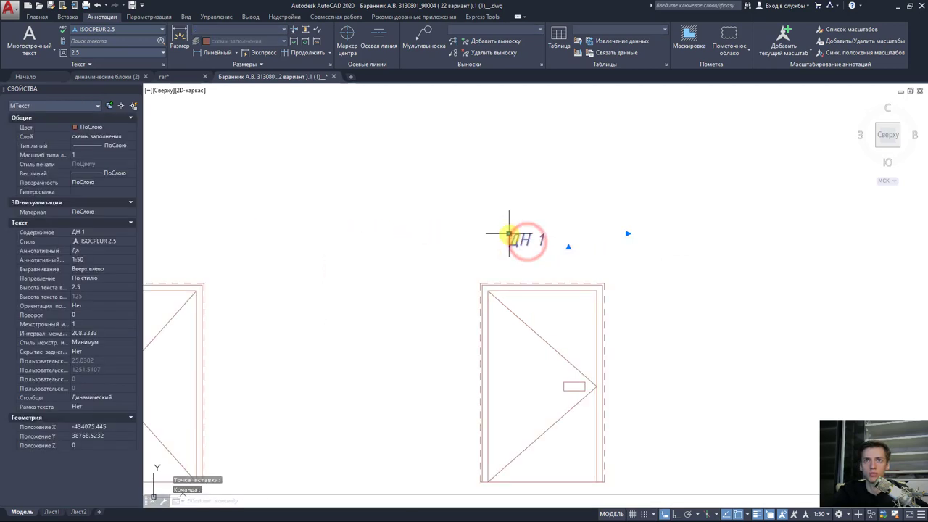
click(509, 234)
click(512, 247)
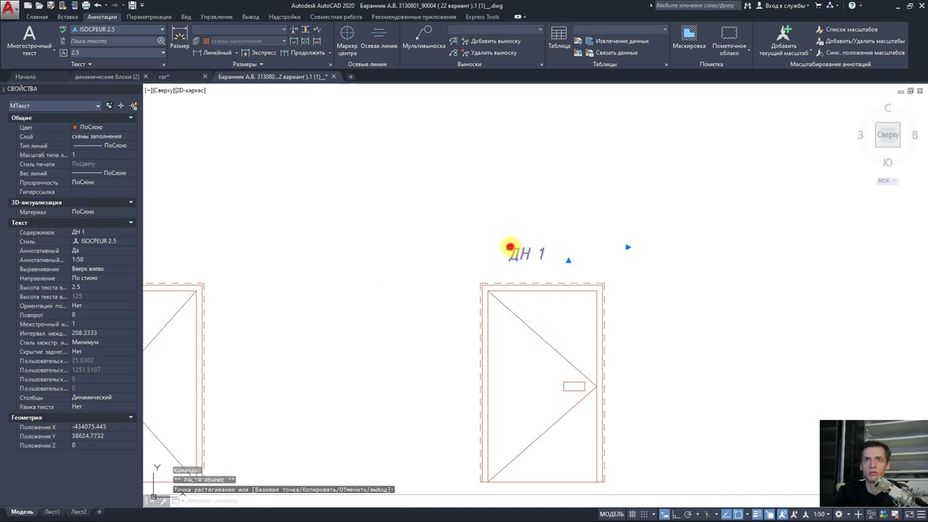
click(526, 248)
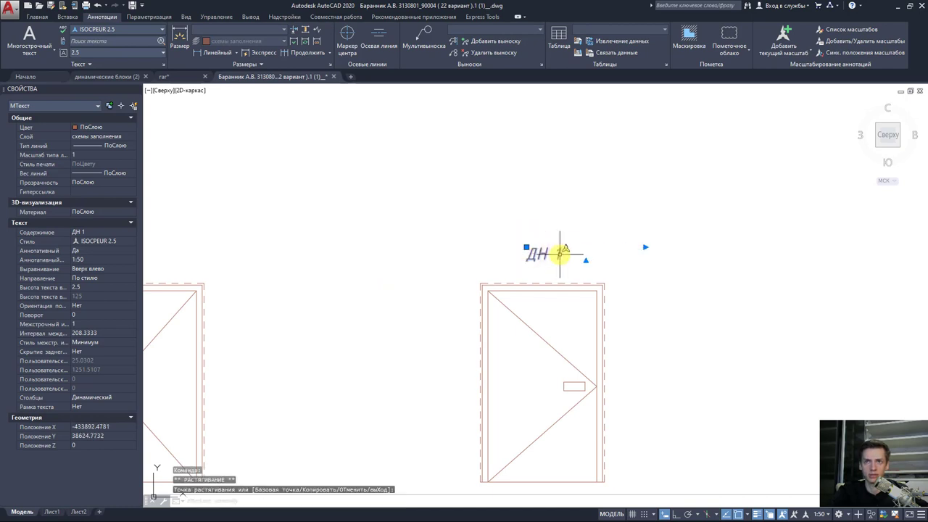
double_click(558, 254)
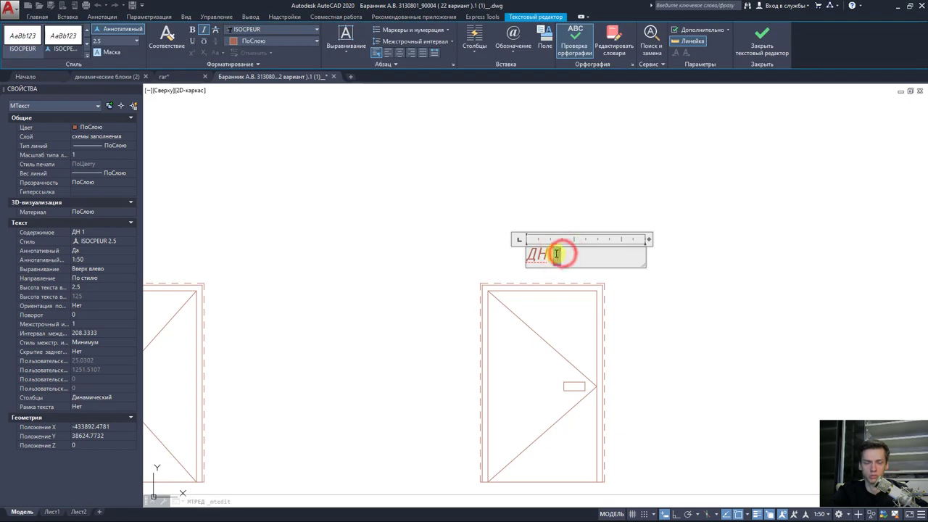
text(2)
click(642, 297)
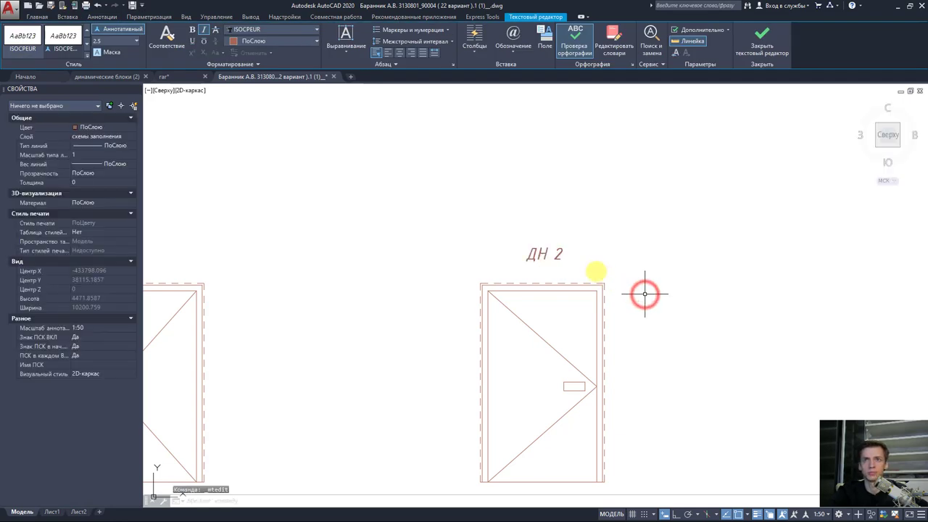
scroll(593, 246, down, 2)
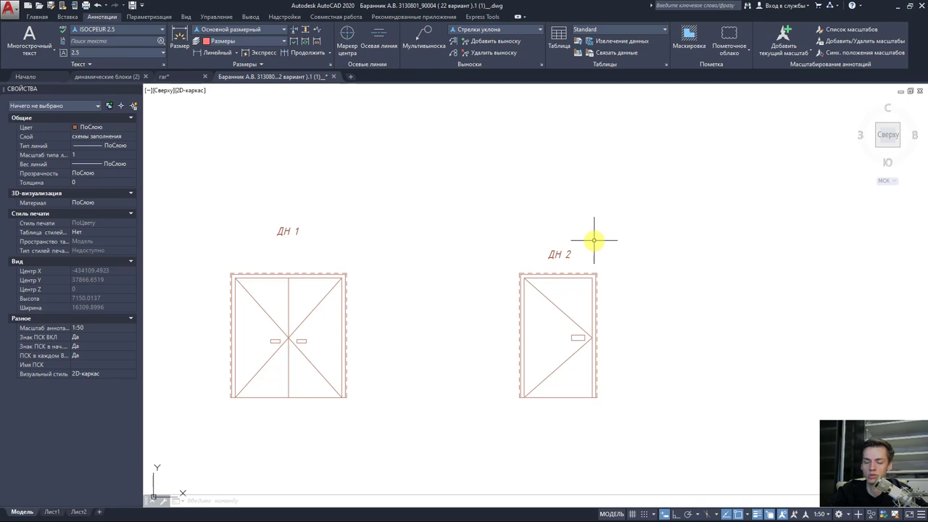
scroll(518, 225, down, 2)
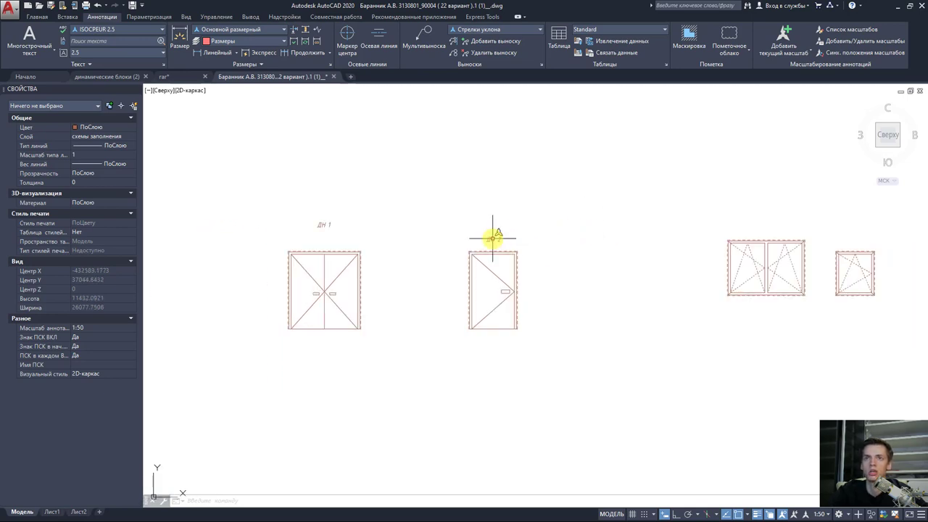
Step: Copy the door label above the double window and change it to 'ОК 1'
click(492, 237)
key(ctrl+c)
key(ctrl+v)
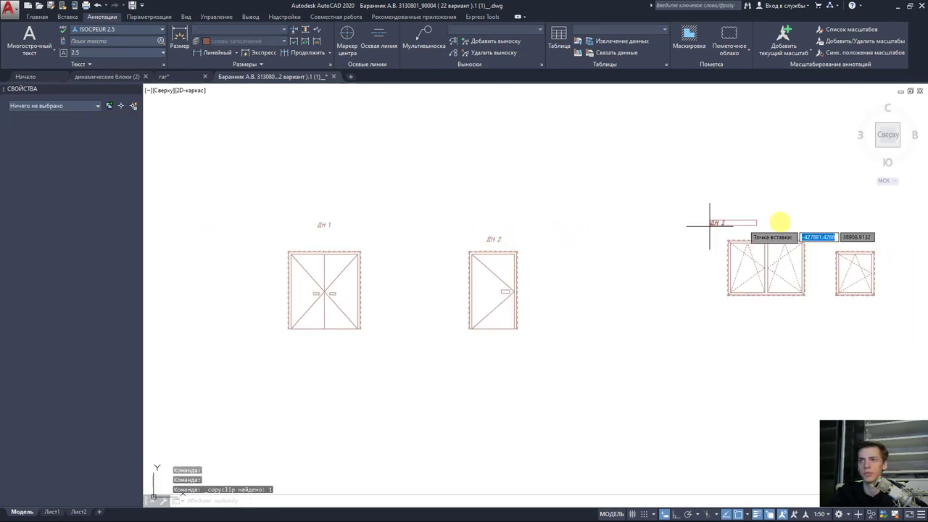
scroll(754, 231, up, 2)
click(746, 235)
double_click(751, 230)
text(ОК 1)
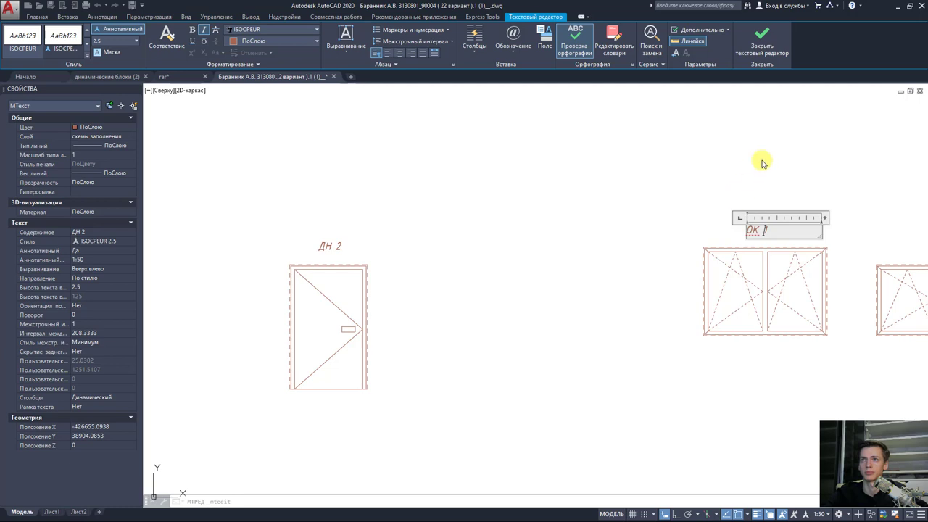
click(762, 163)
Step: Copy the 'ОК 1' label above the small window and change it to 'ОК 2'
click(756, 228)
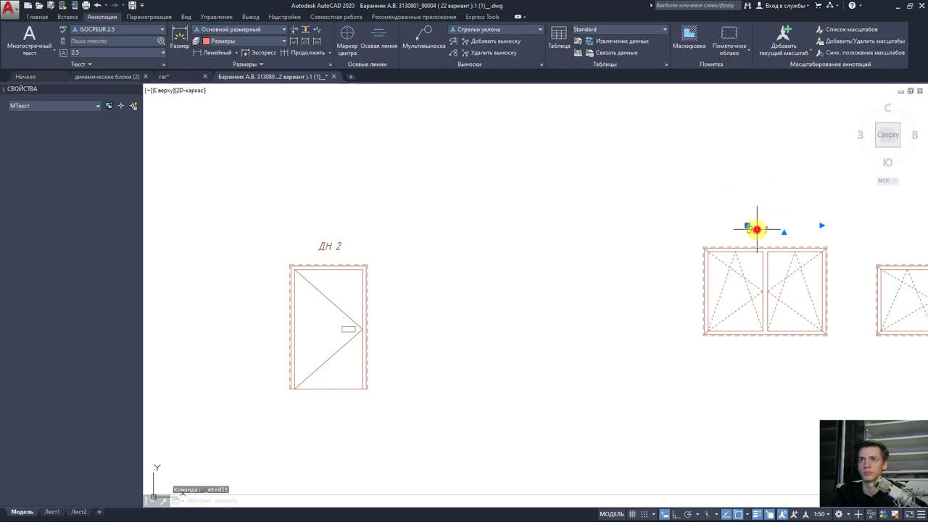
key(ctrl+c)
key(ctrl+v)
middle_drag(841, 226, 735, 245)
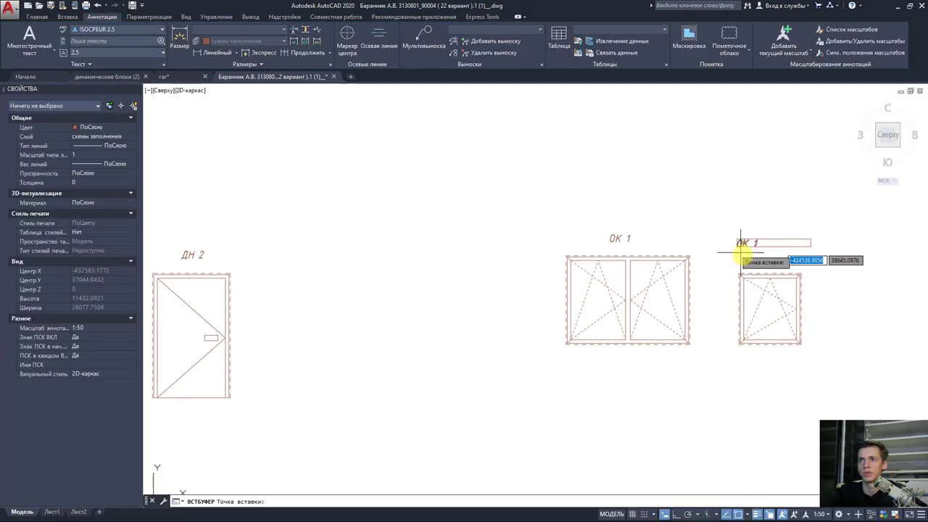
click(759, 259)
double_click(770, 259)
text(2)
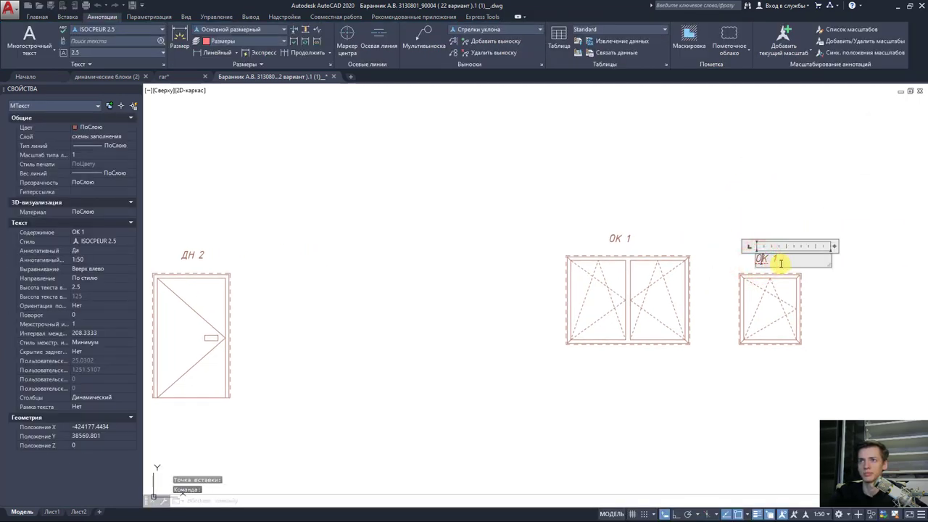
click(821, 288)
middle_drag(741, 188, 777, 209)
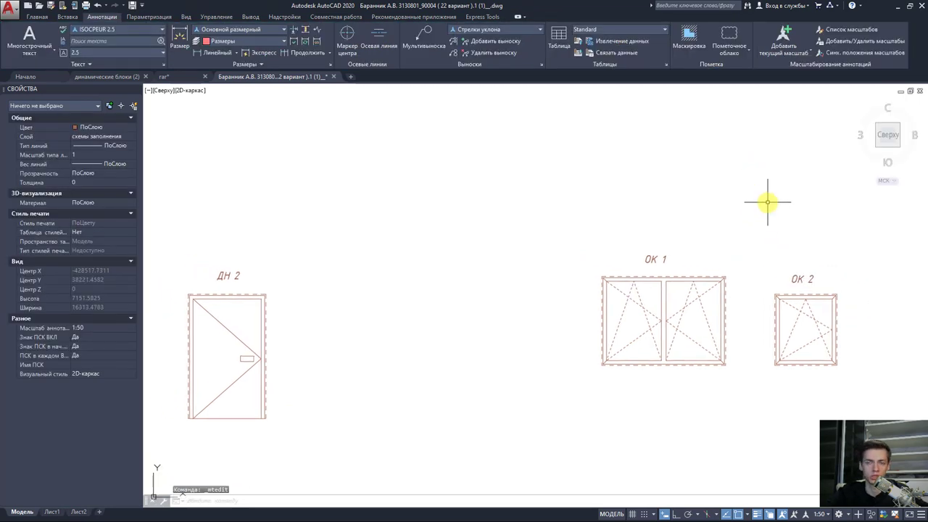
Step: Make text style 5 the current text style
click(144, 33)
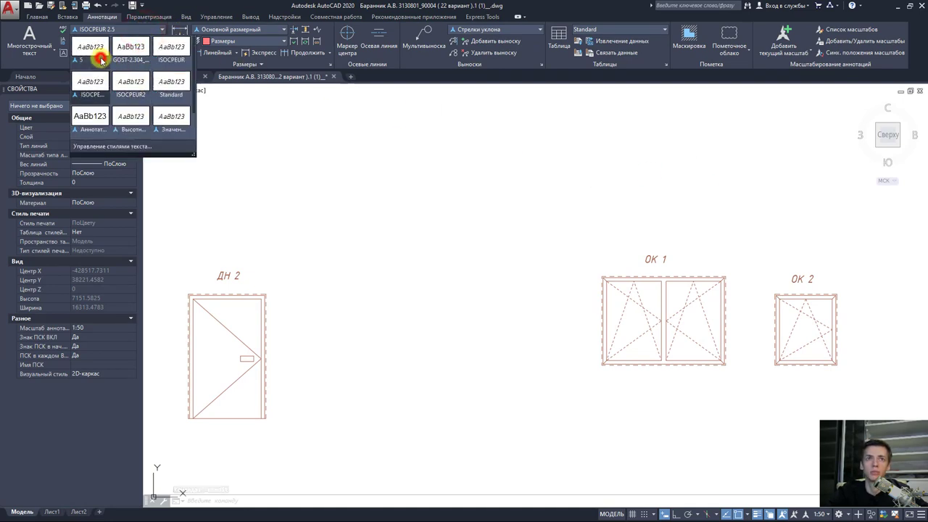
click(100, 55)
middle_drag(335, 163, 343, 169)
scroll(480, 197, down, 2)
scroll(485, 215, down, 1)
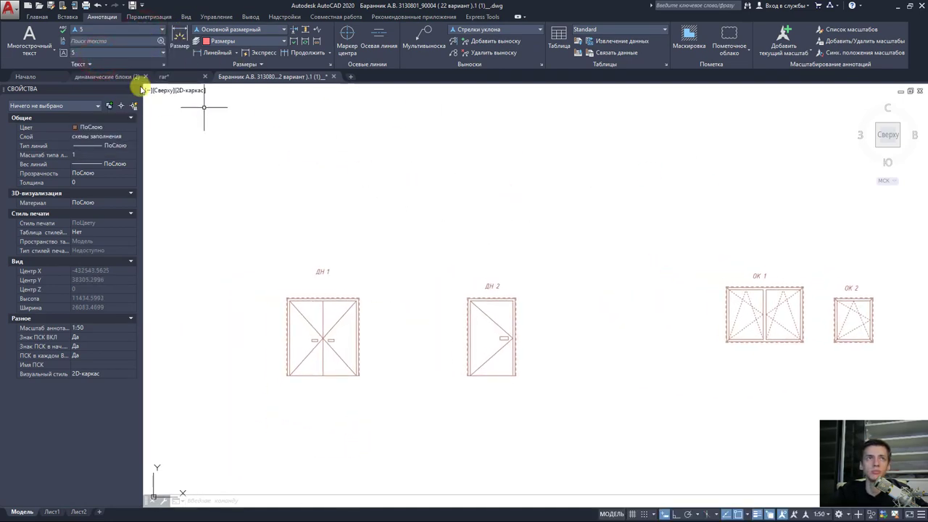
Step: Add the multiline title 'Схемы заполнения оконных и дверных проемов' above the schemes
click(28, 36)
scroll(363, 177, down, 1)
click(354, 166)
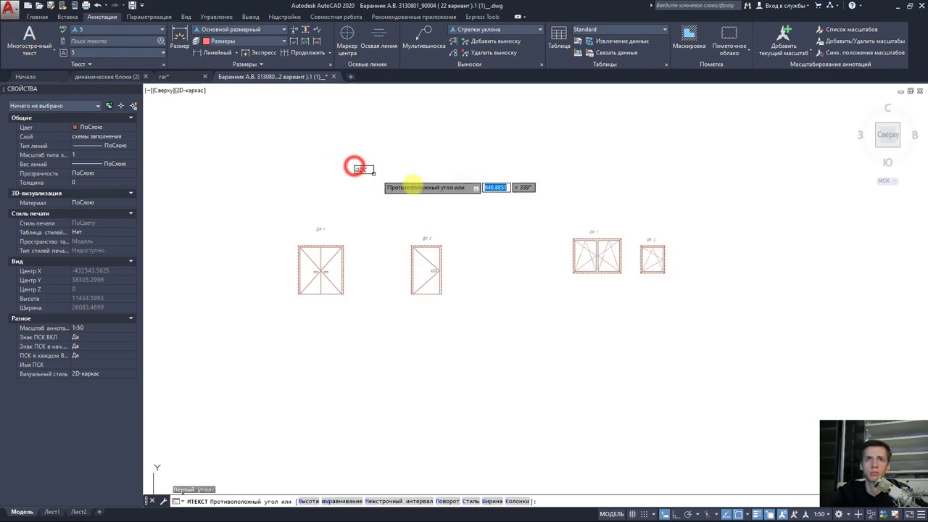
click(551, 209)
text(Схемы заполнения оконных и дверных проемов)
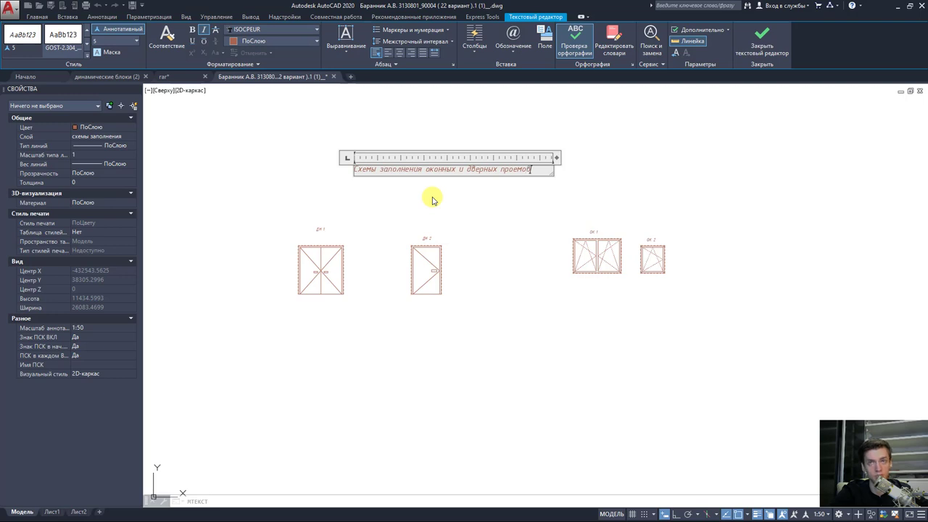
click(462, 200)
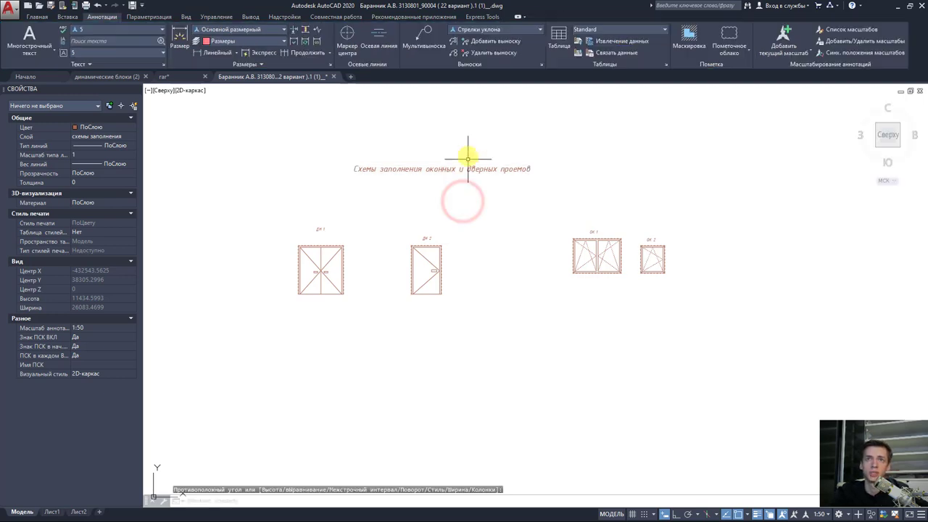
Step: Move the title slightly lower and right, closer above the schemes
click(433, 168)
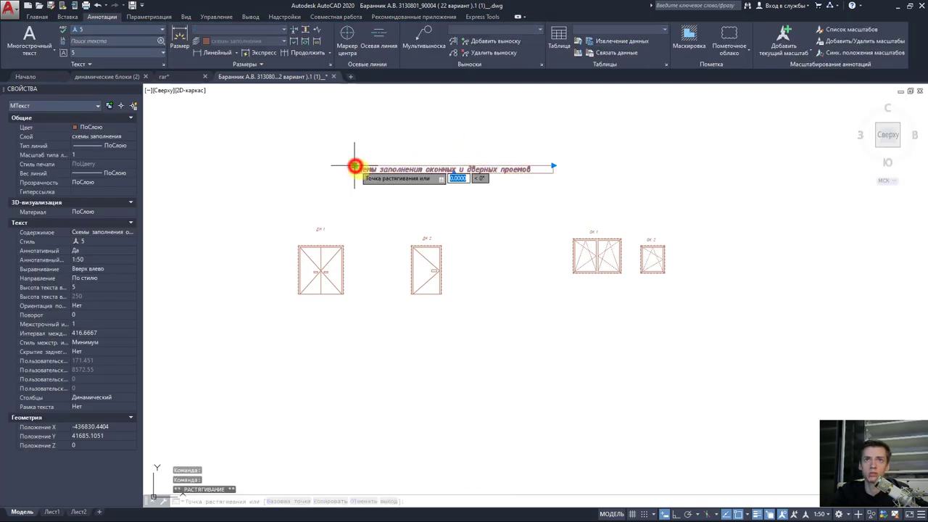
click(355, 166)
click(377, 189)
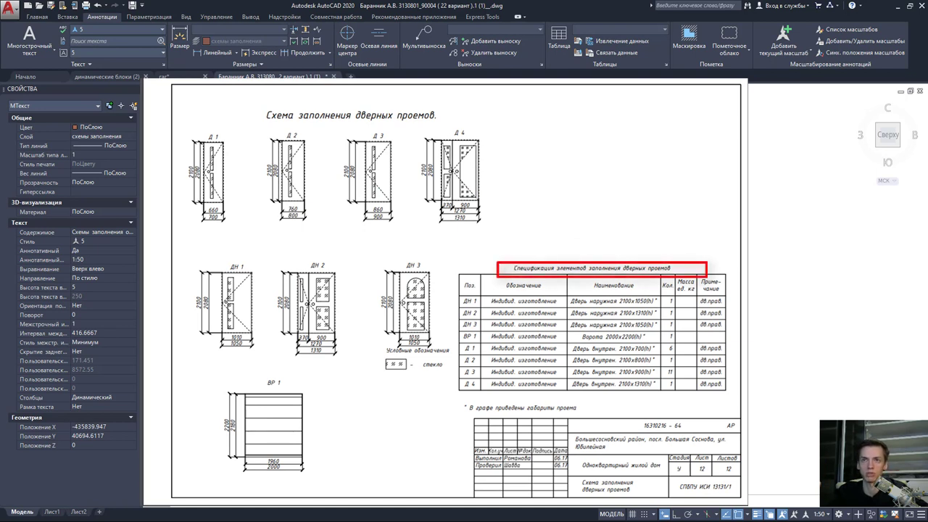
key(Escape)
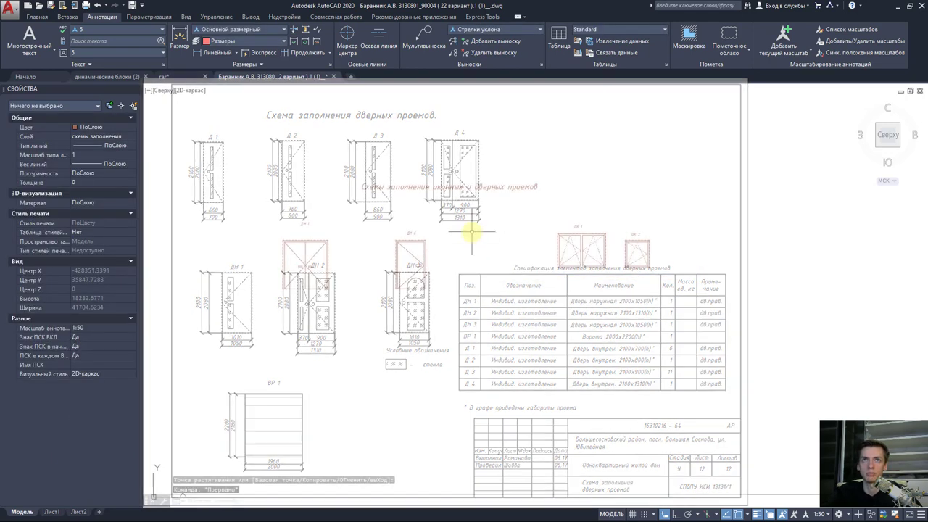
Step: Switch the current layer from схемы заполнения to Размеры
click(32, 24)
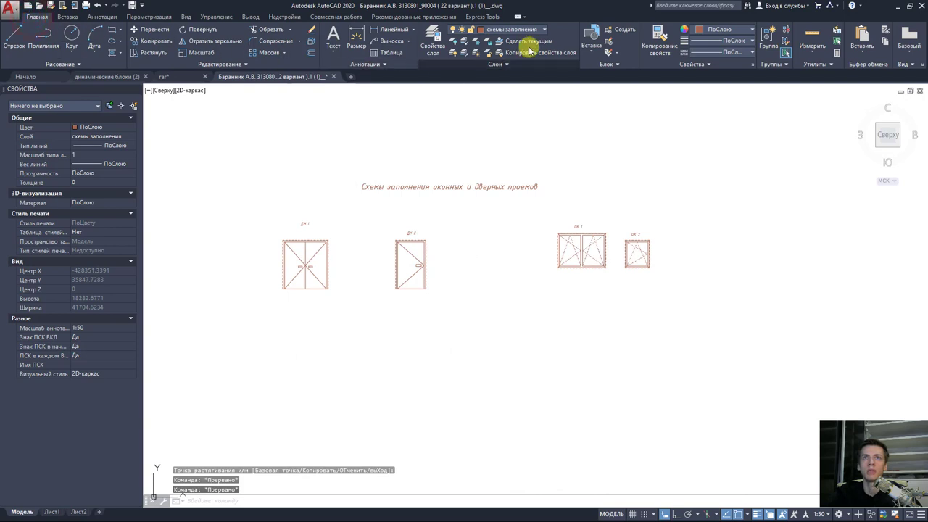
click(553, 29)
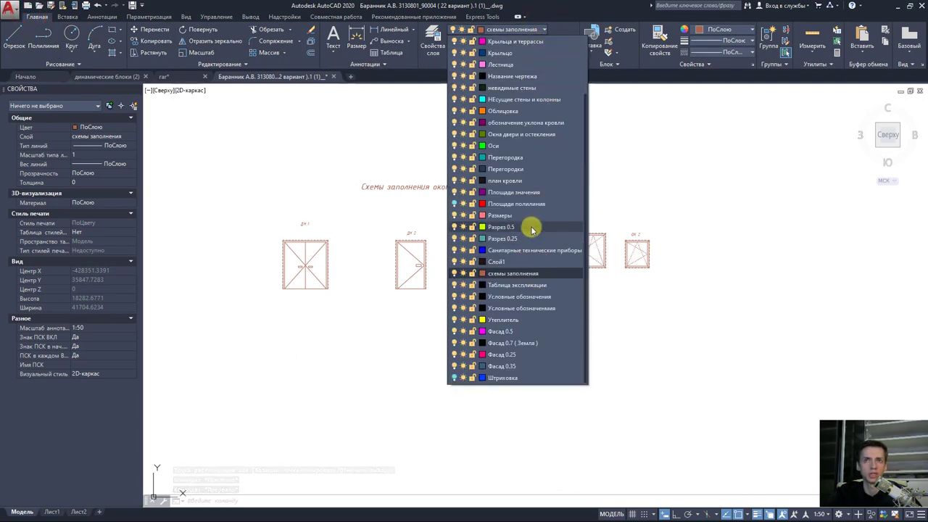
click(553, 272)
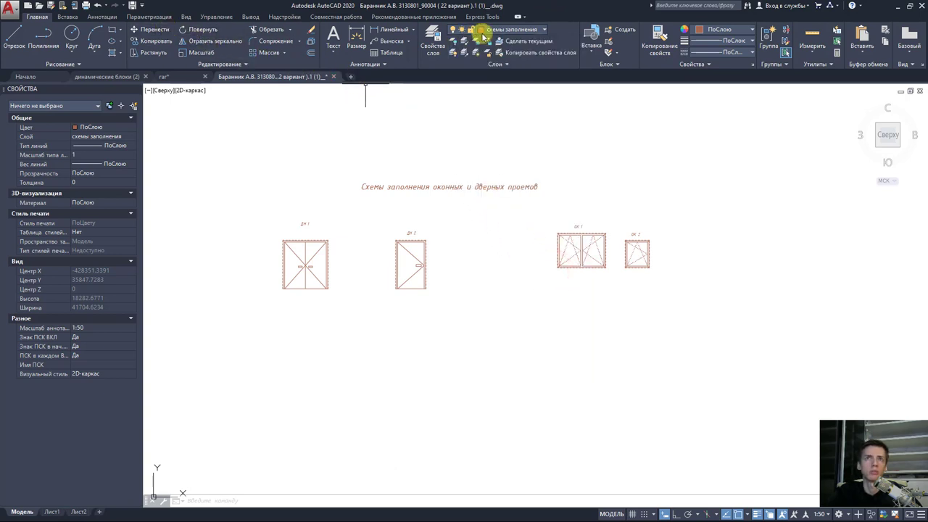
click(537, 29)
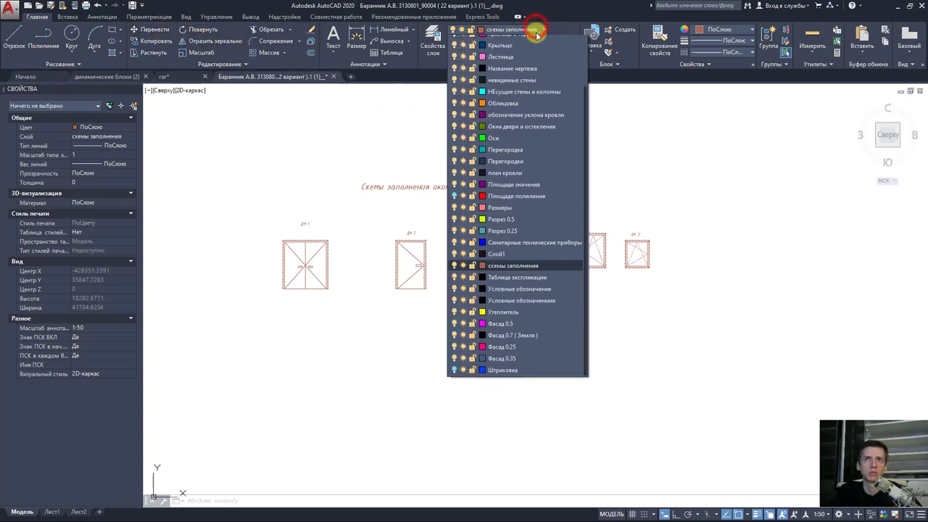
click(518, 216)
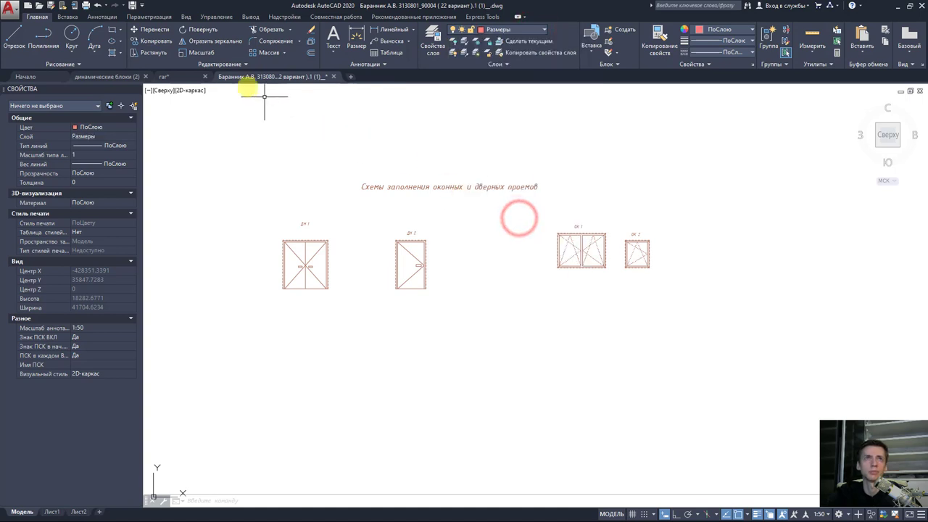
click(102, 16)
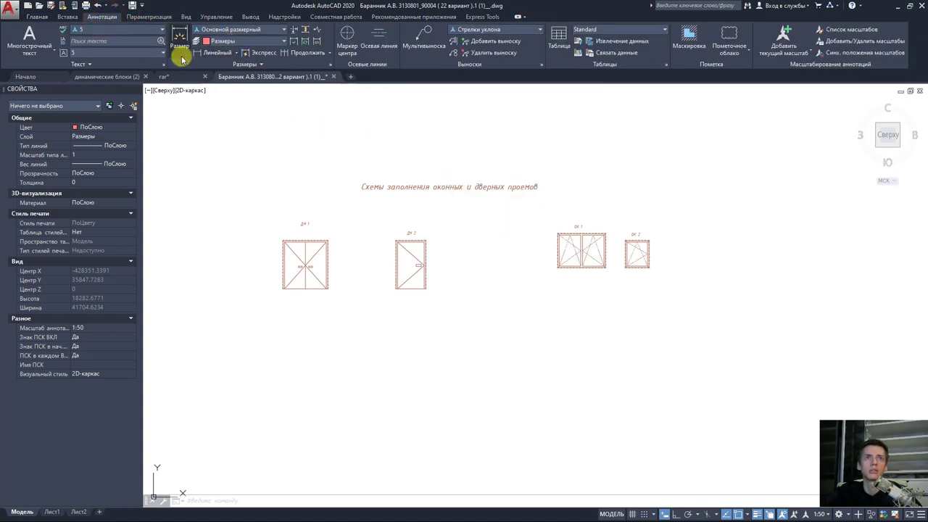
Step: Dimension door ДН 1's heights: 2100 outer and 2080 inner
click(215, 53)
scroll(323, 286, up, 3)
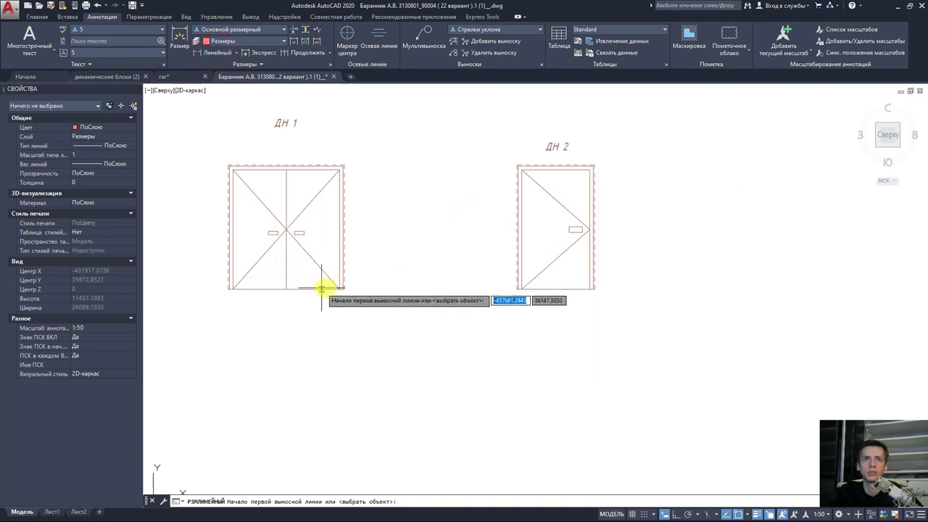
scroll(355, 276, up, 5)
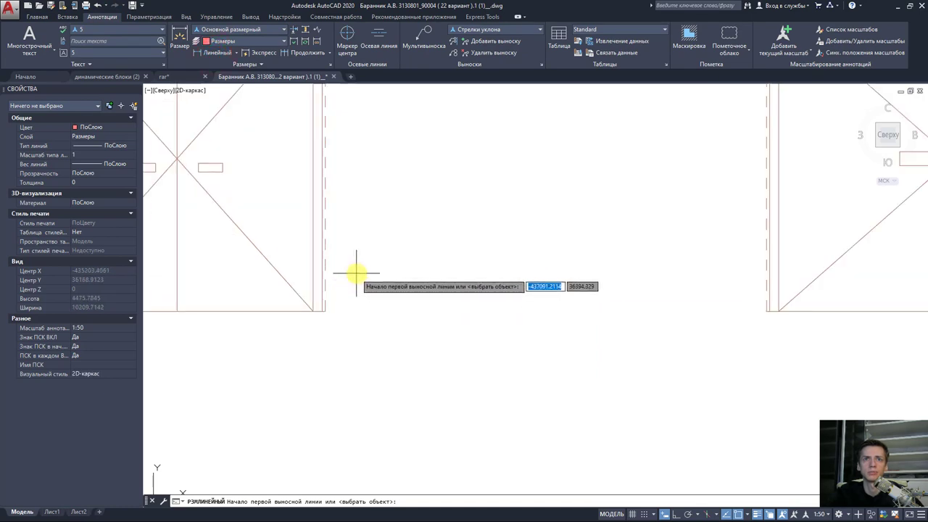
click(325, 310)
middle_drag(327, 310, 357, 399)
middle_drag(362, 93, 363, 155)
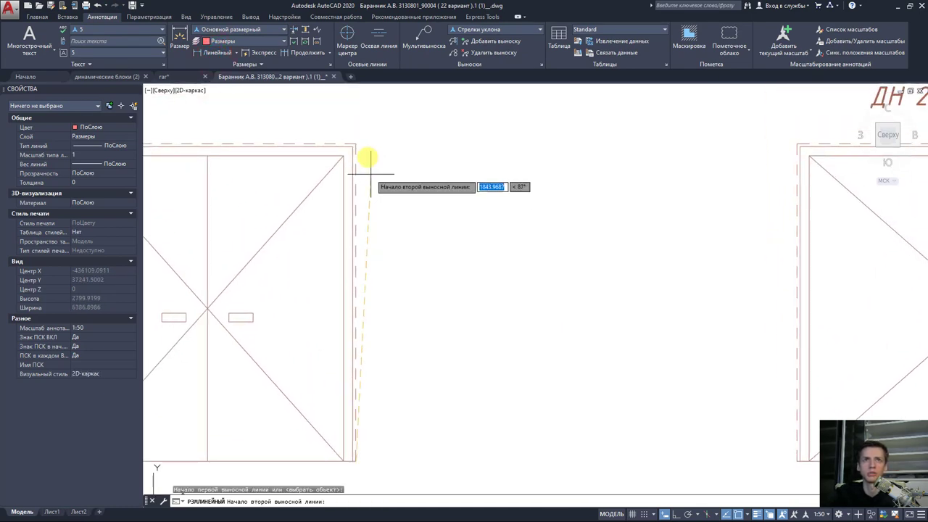
click(355, 144)
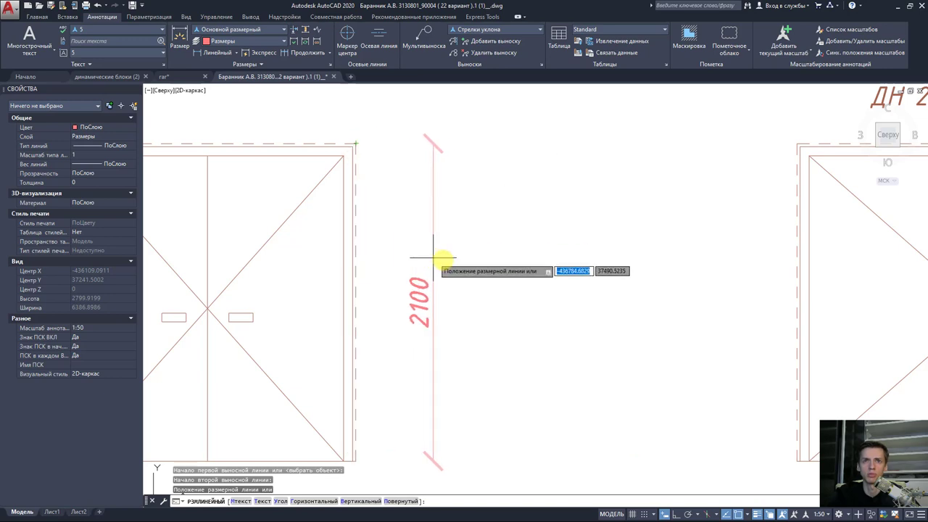
click(477, 267)
key(Return)
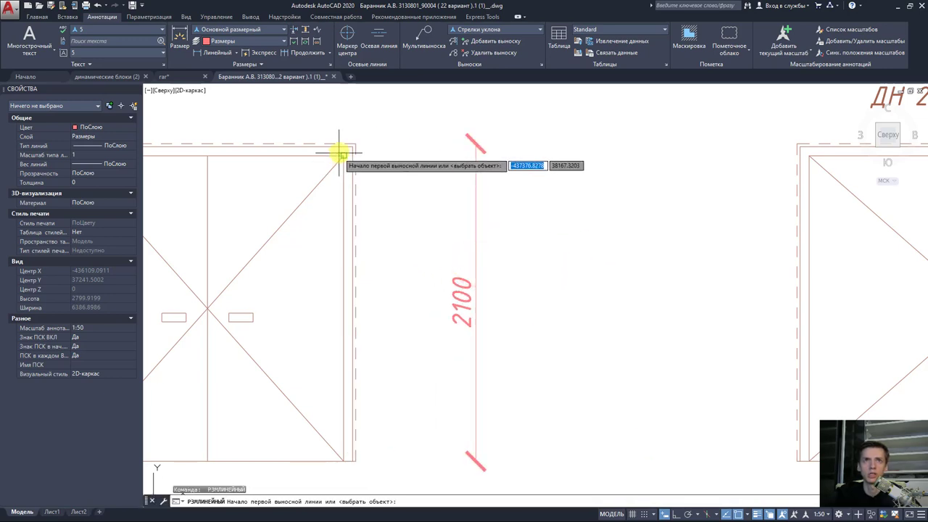
click(342, 155)
middle_drag(353, 269, 354, 215)
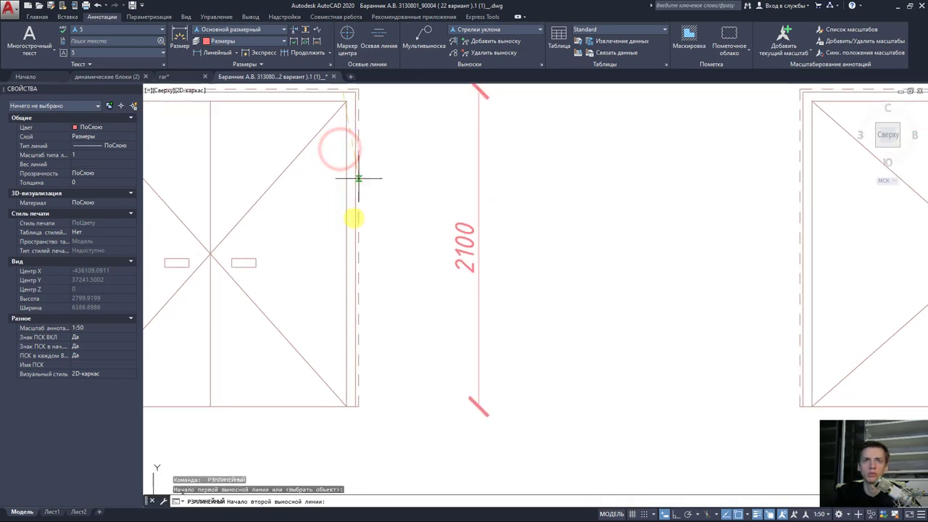
click(331, 402)
click(425, 384)
scroll(484, 332, down, 2)
Step: Dimension door ДН 1's widths: 1960 outer and 1920 inner
key(Return)
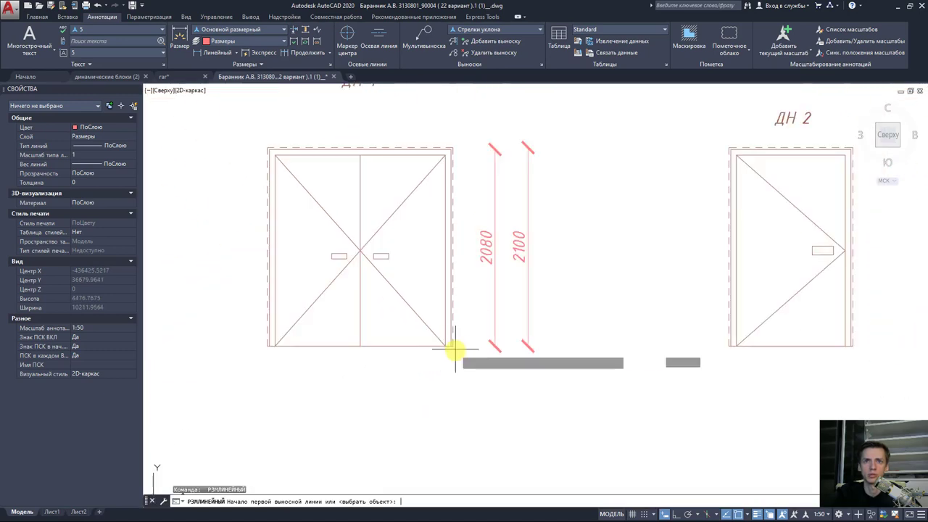
click(453, 347)
click(264, 348)
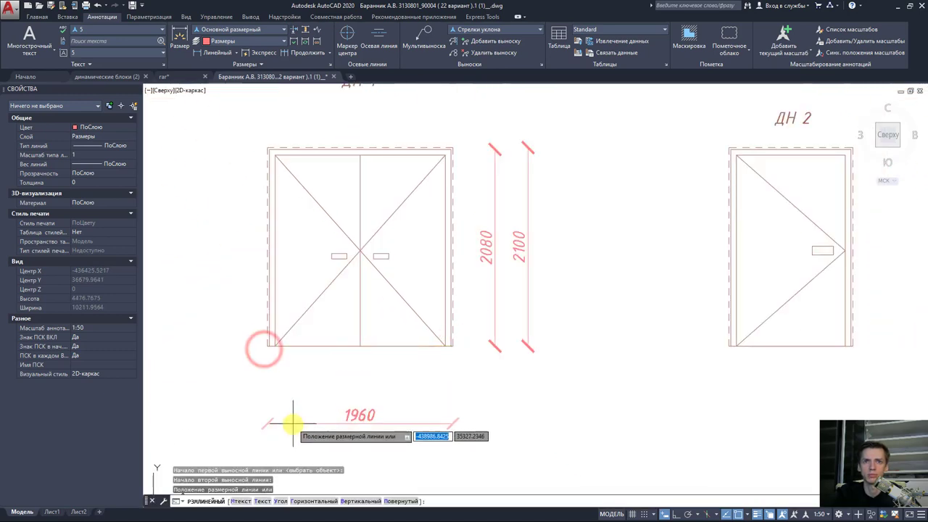
click(280, 424)
key(Return)
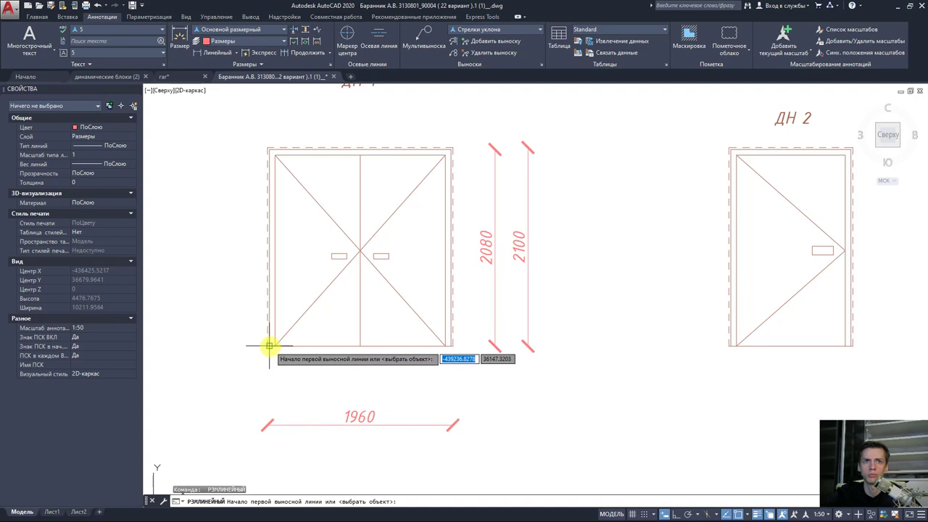
click(267, 347)
click(451, 348)
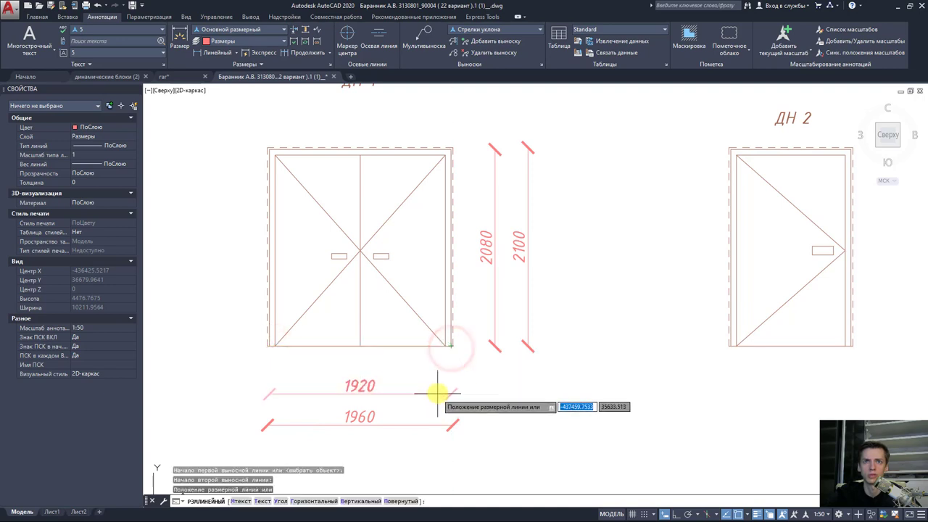
click(435, 392)
key(Escape)
Step: Dimension door ДН 2's heights: 2100 outer and 2080 inner
mouse_move(478, 370)
middle_down()
mouse_move(458, 369)
mouse_move(464, 352)
middle_up()
scroll(463, 353, down, 2)
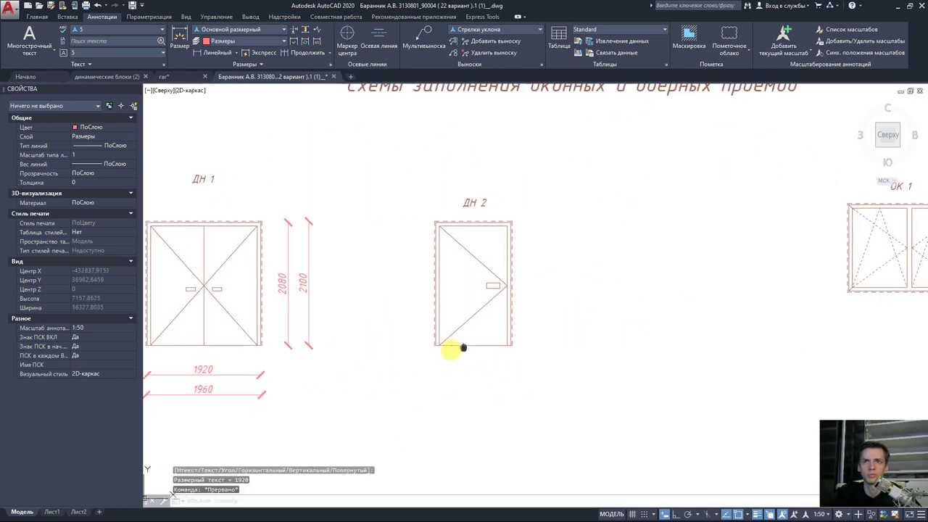
key(Return)
scroll(387, 365, up, 4)
click(389, 364)
scroll(391, 293, down, 3)
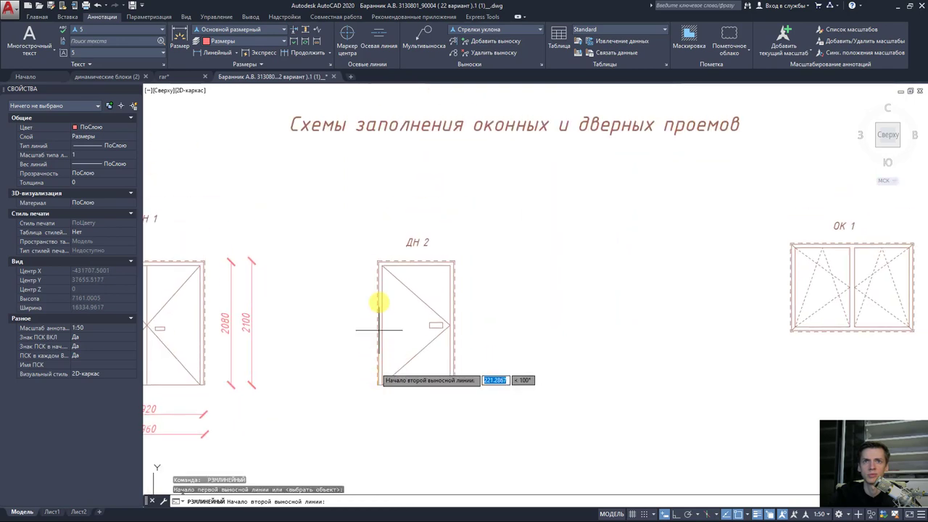
scroll(377, 290, up, 3)
click(378, 259)
click(312, 287)
key(Return)
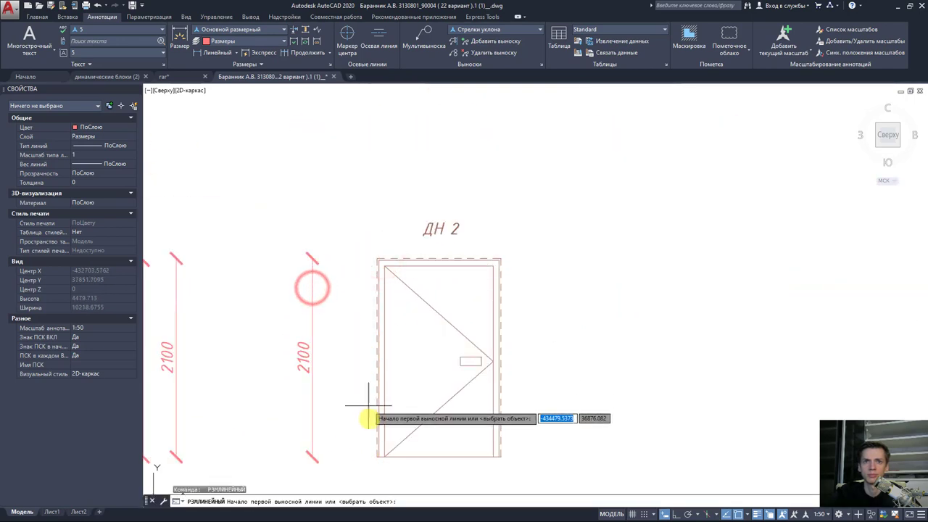
click(380, 458)
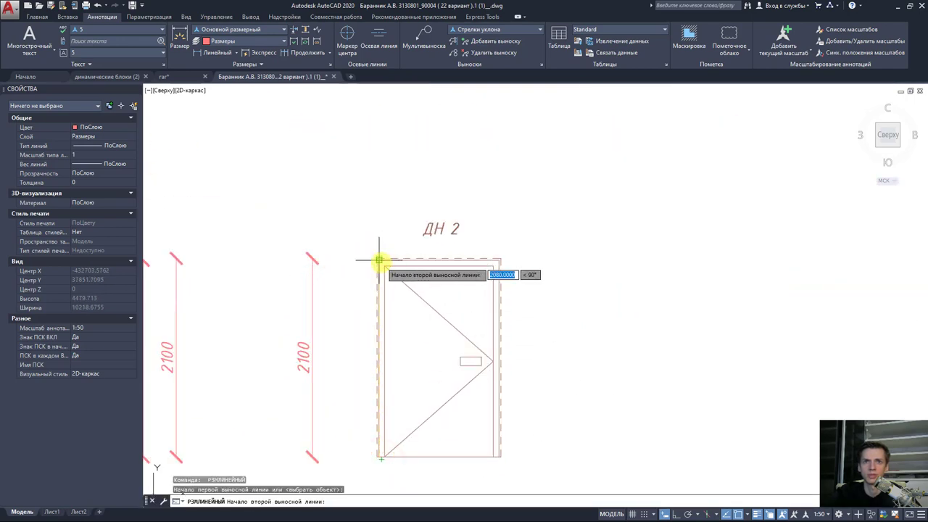
click(378, 259)
click(348, 271)
Step: Dimension door ДН 2's widths: 1310 outer and 1270 inner
middle_drag(397, 319, 354, 239)
key(Return)
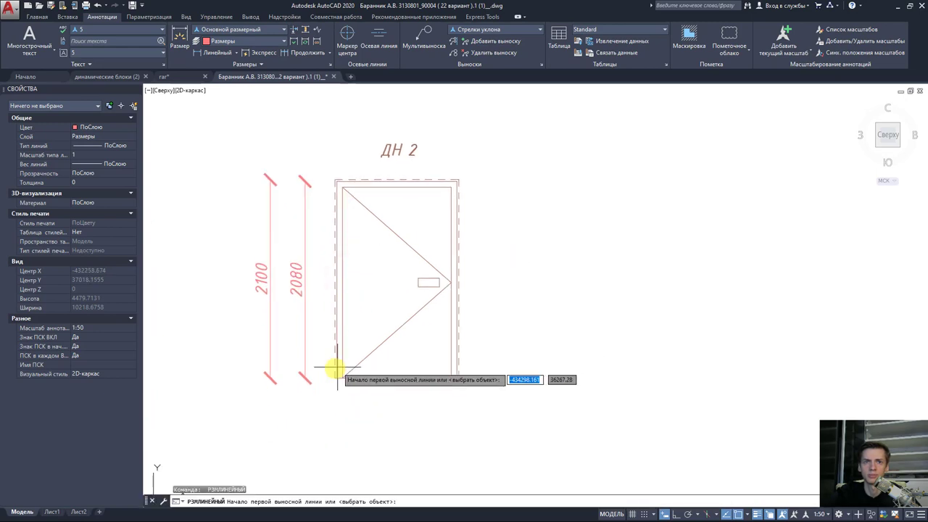
click(335, 378)
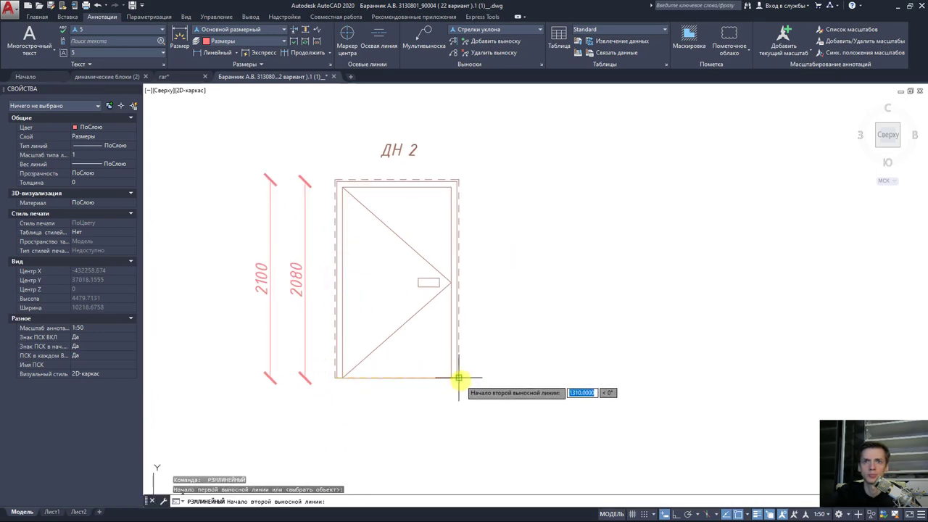
click(457, 378)
click(441, 439)
key(Return)
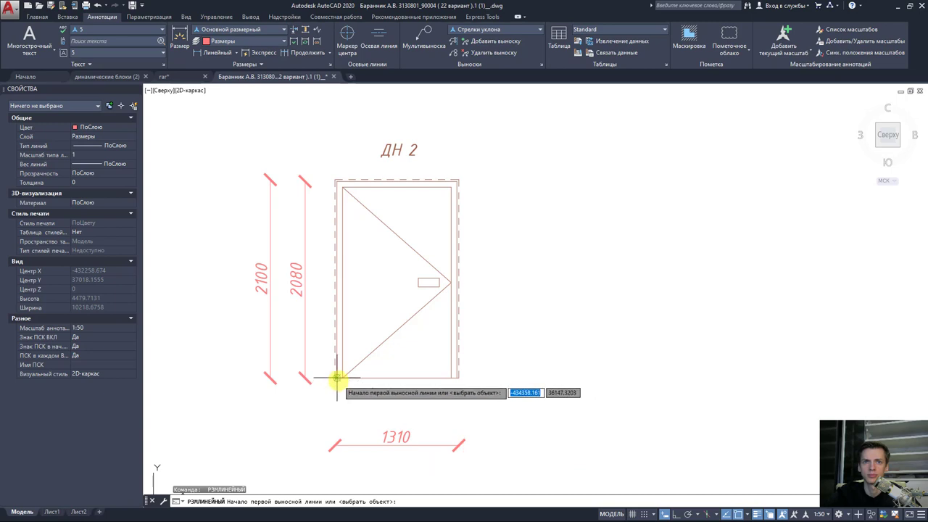
click(337, 378)
click(456, 378)
click(444, 419)
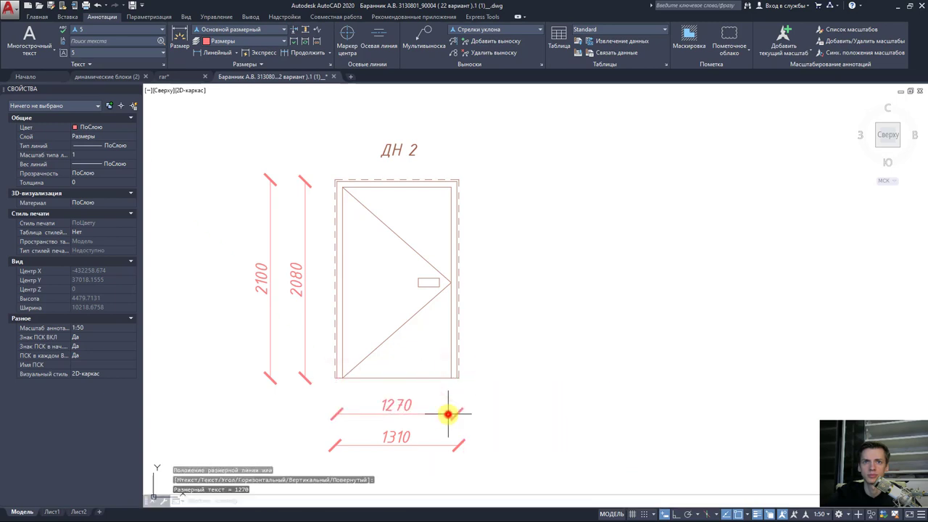
Step: Dimension window ОК 1's heights: 1500 outer and 1460 inner
middle_drag(445, 410, 369, 389)
scroll(498, 356, down, 1)
scroll(453, 364, up, 1)
key(Return)
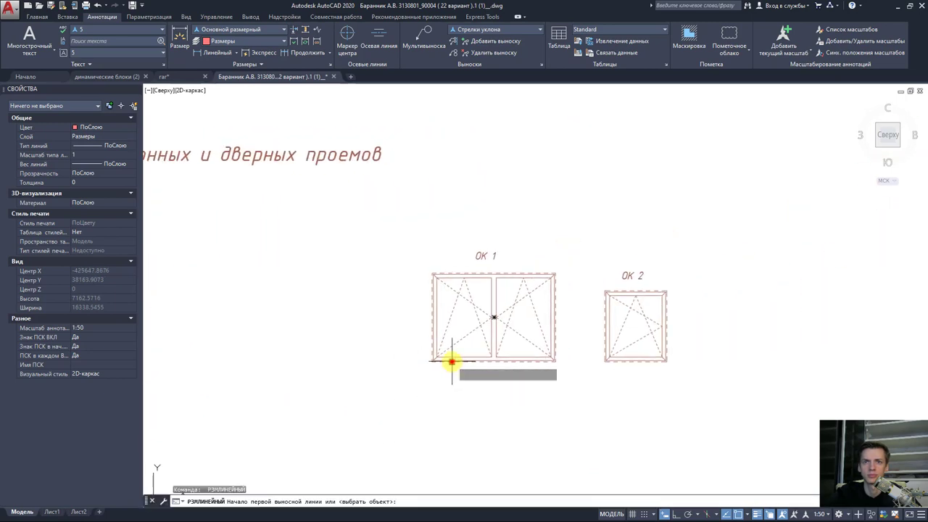
click(454, 362)
click(454, 271)
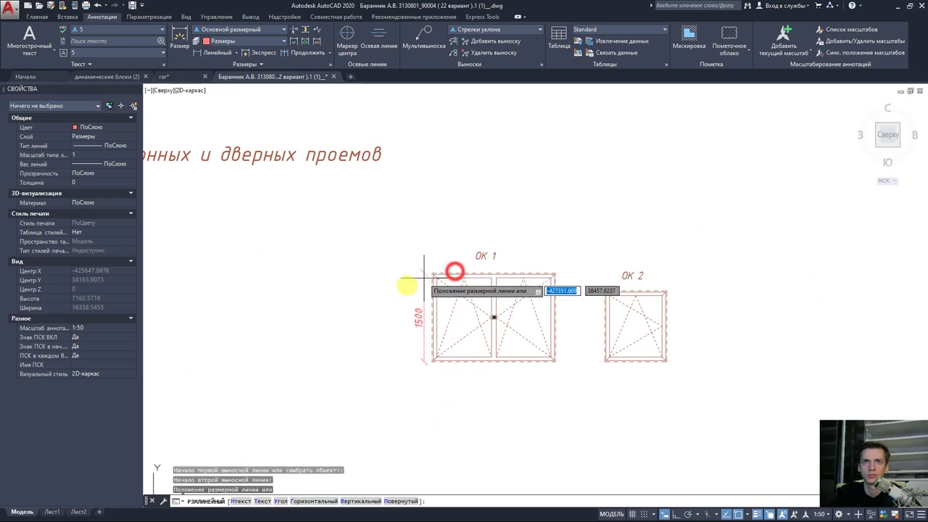
click(383, 290)
key(Return)
scroll(440, 274, up, 2)
click(441, 270)
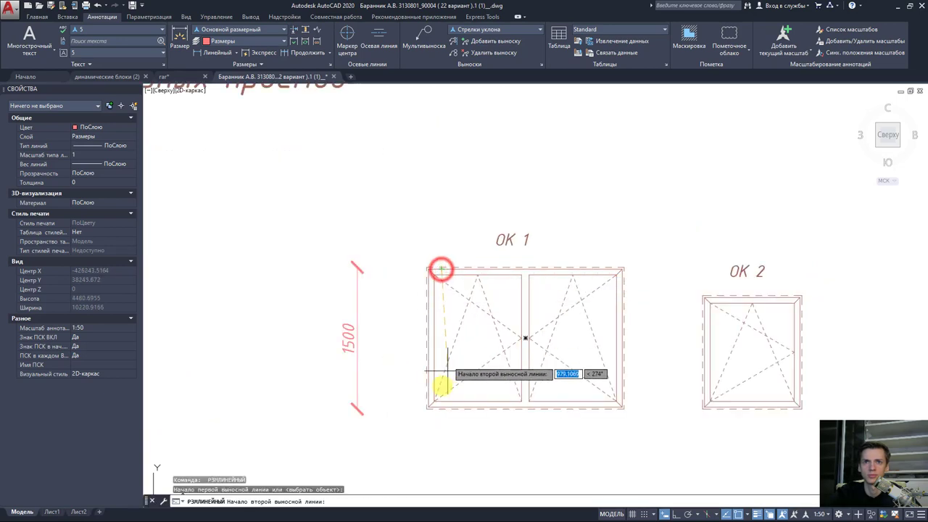
click(440, 404)
click(384, 388)
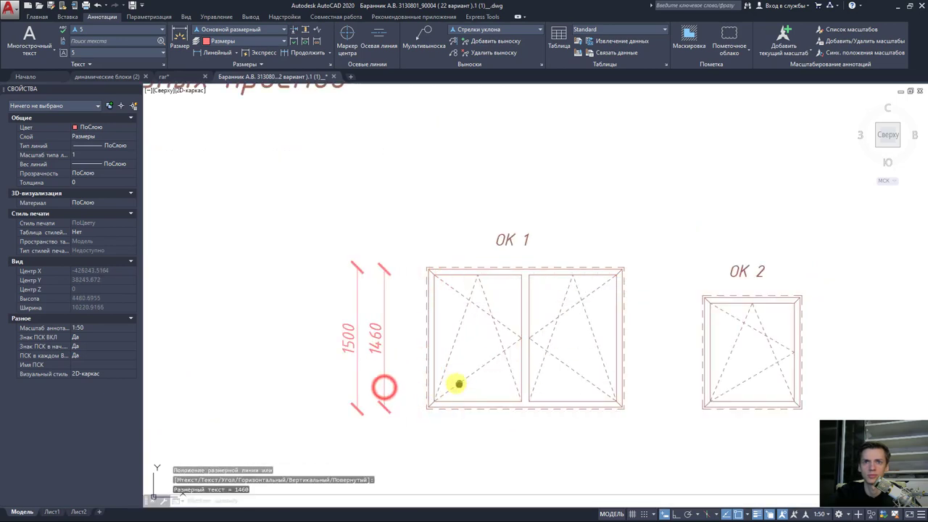
Step: Dimension ОК 1's outer width, then grip-stretch it from 2070 to 2067
key(Return)
click(410, 406)
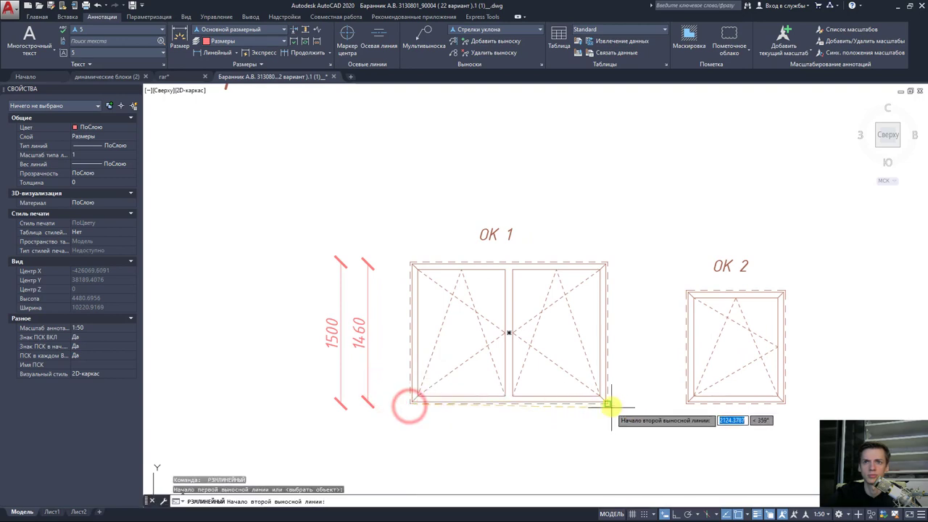
click(606, 403)
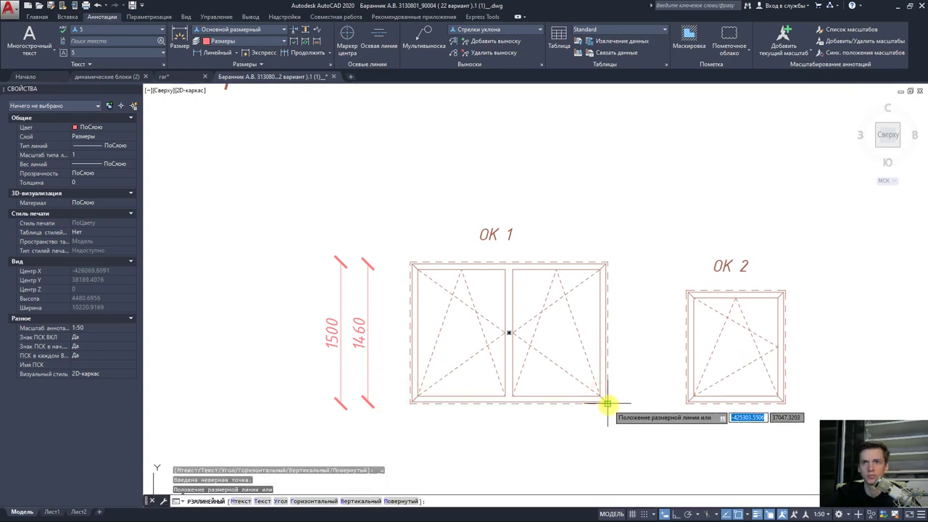
click(607, 404)
scroll(507, 395, up, 2)
click(508, 396)
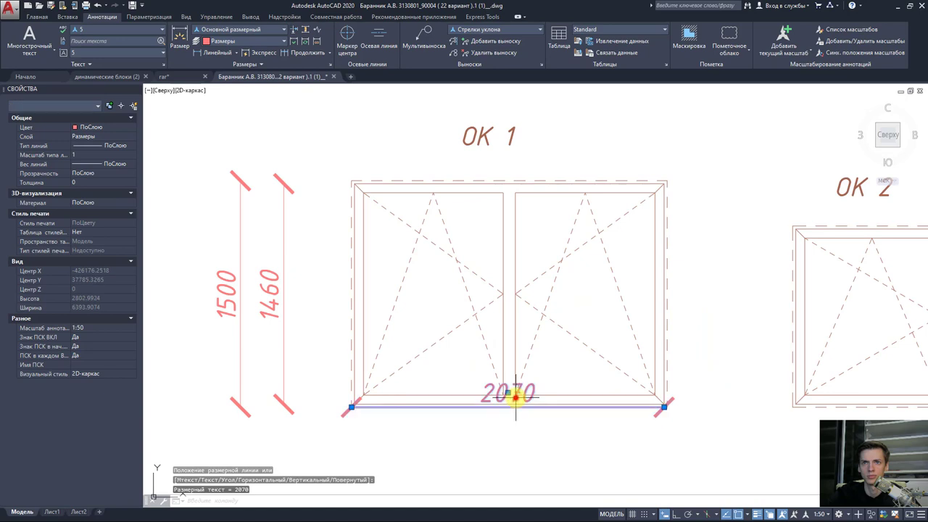
click(663, 407)
scroll(654, 444, down, 2)
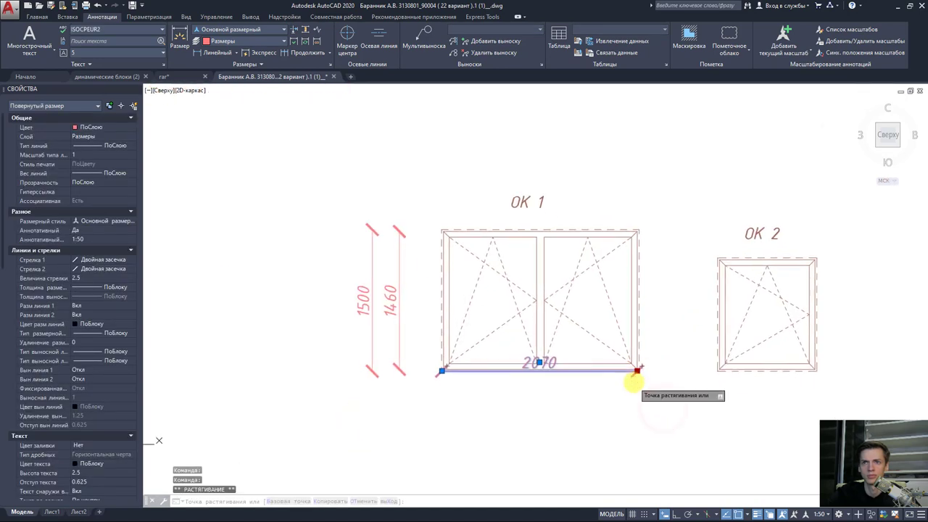
click(637, 435)
scroll(451, 367, up, 2)
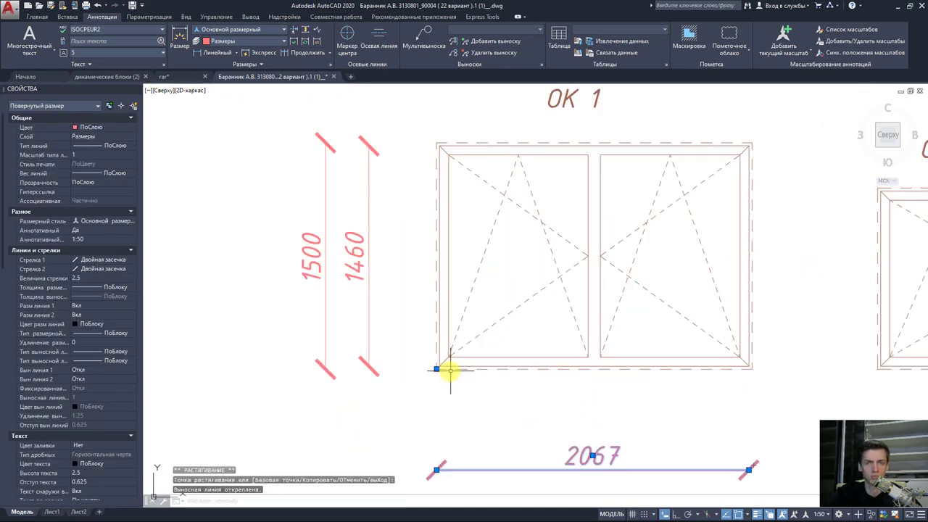
key(Escape)
Step: Add ОК 1's 2050 inner width dimension above the 2067 one
key(Return)
click(438, 355)
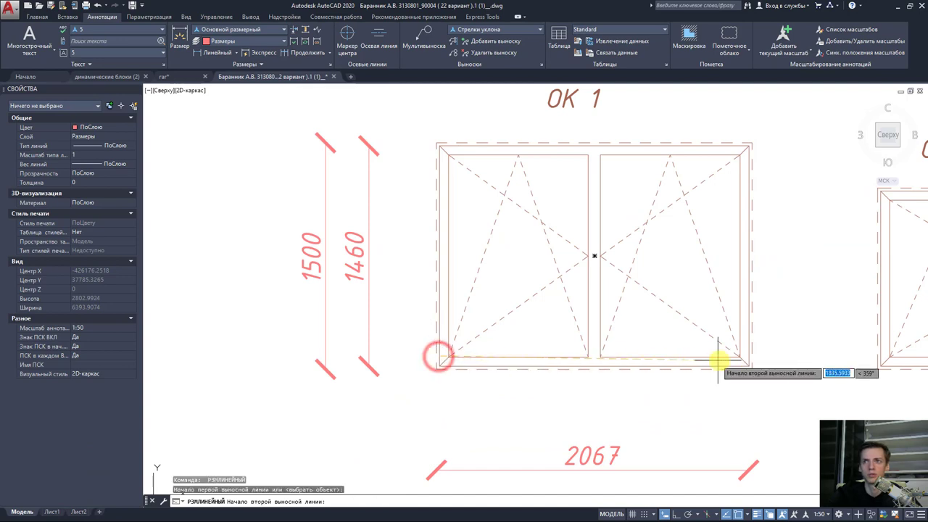
click(739, 357)
click(734, 426)
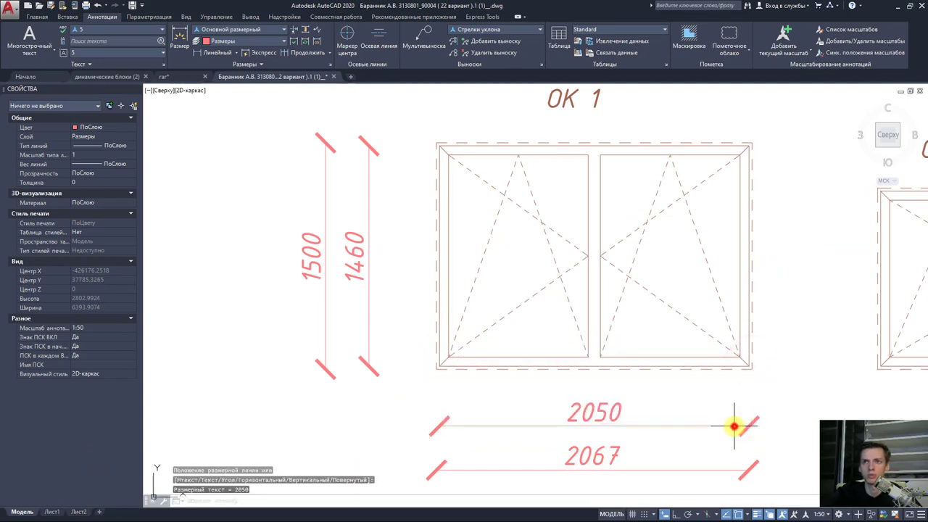
Step: Dimension window ОК 2's heights: 1200 outer and 1160 inner
middle_drag(735, 426, 482, 389)
scroll(621, 372, down, 2)
middle_drag(621, 372, 498, 382)
key(Return)
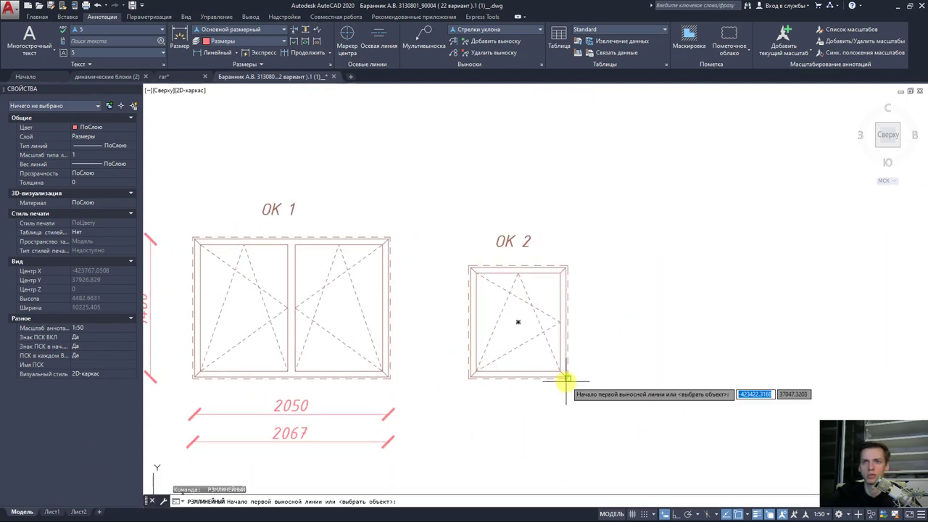
click(566, 378)
click(555, 262)
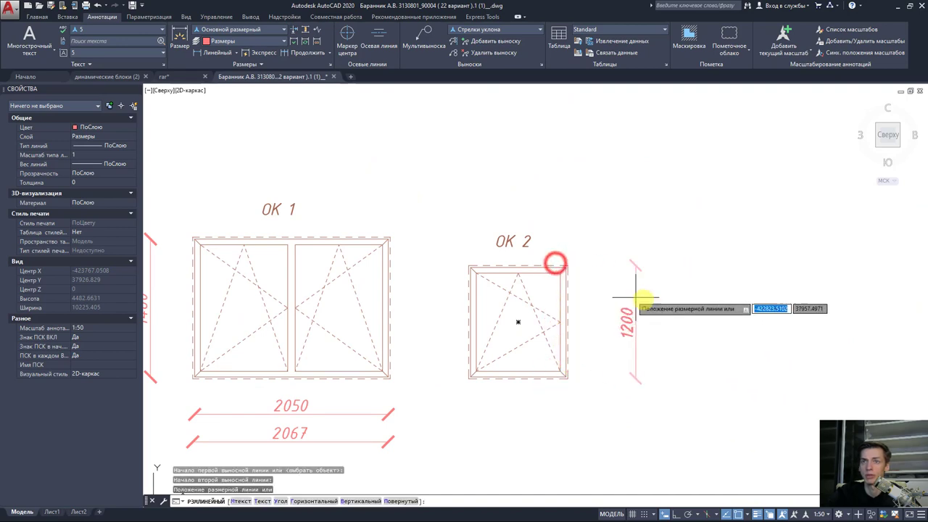
click(648, 267)
key(Return)
scroll(562, 371, up, 4)
click(562, 366)
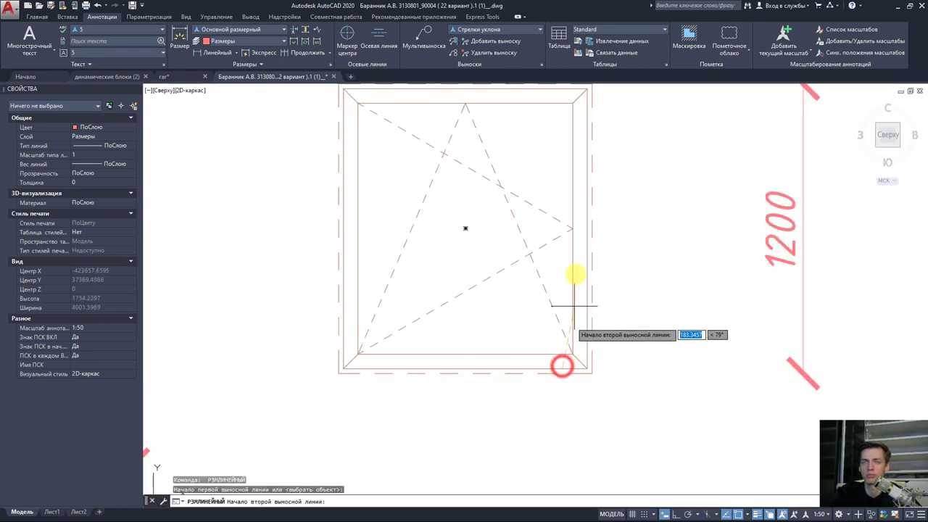
middle_drag(570, 120, 555, 222)
click(601, 193)
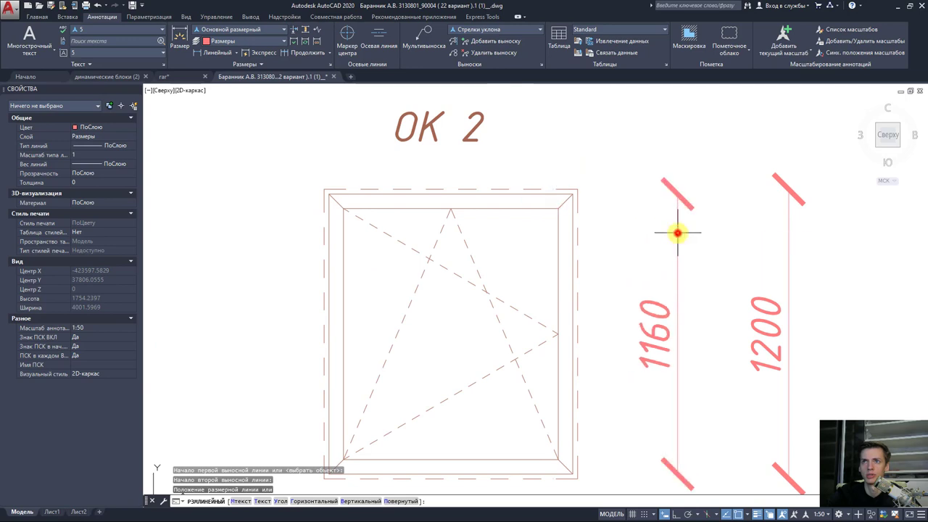
click(677, 232)
scroll(672, 233, down, 4)
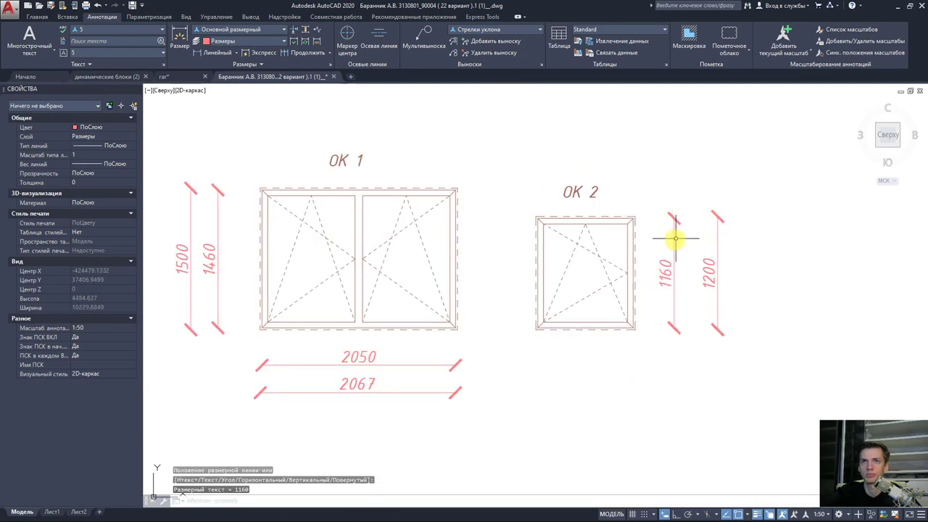
scroll(674, 238, down, 2)
scroll(710, 245, down, 2)
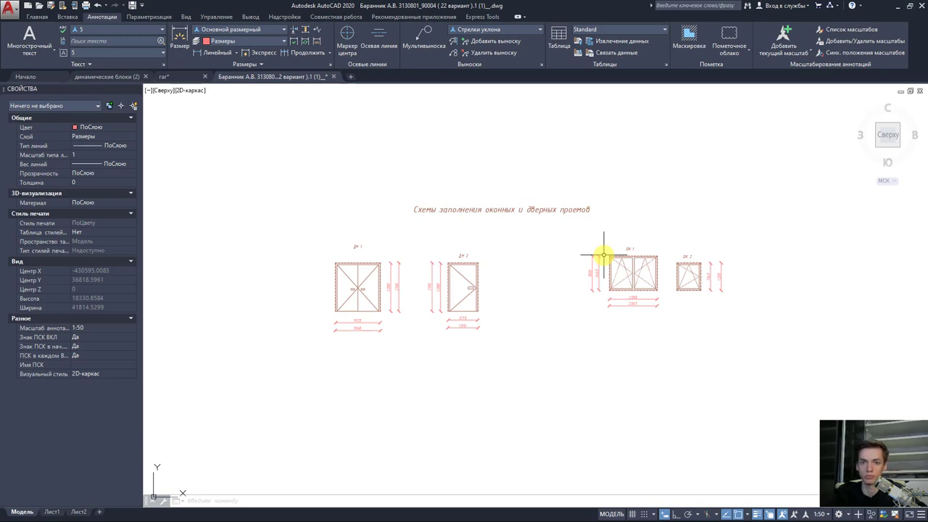
scroll(603, 255, up, 1)
scroll(655, 259, up, 2)
scroll(673, 265, up, 1)
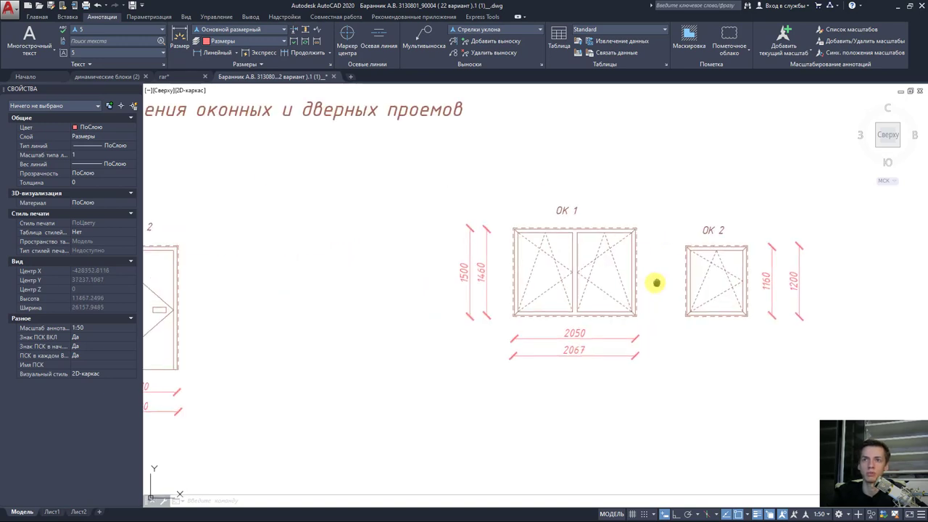
scroll(655, 283, up, 1)
Step: Make схемы заполнения current and start a hatch on the current layer
click(37, 16)
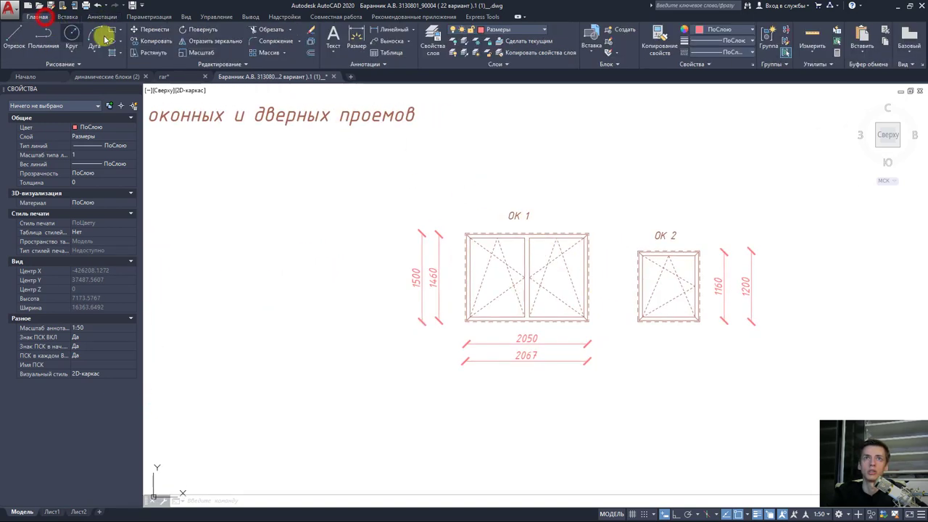
click(536, 30)
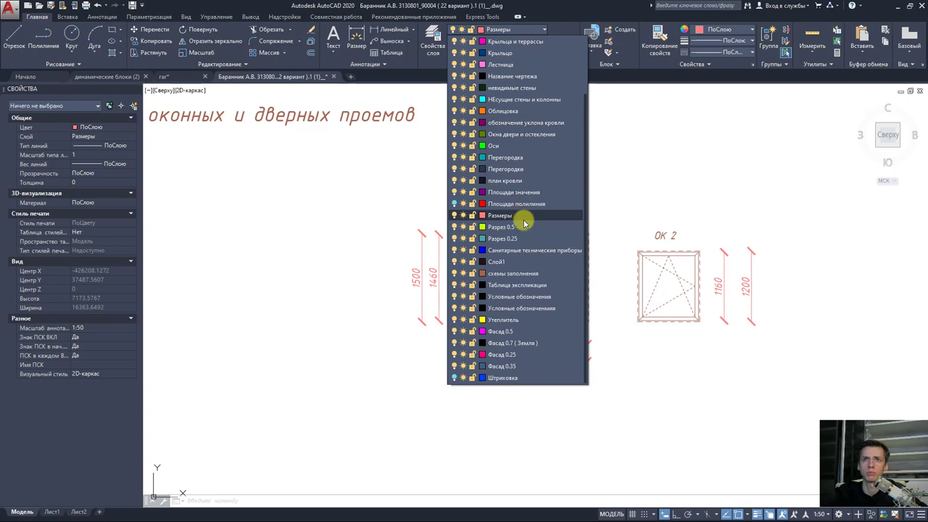
click(517, 274)
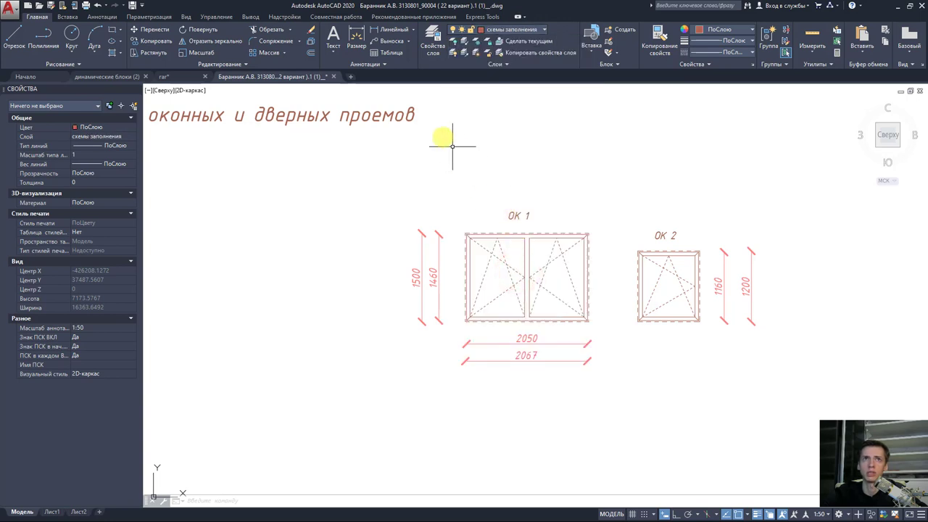
click(114, 53)
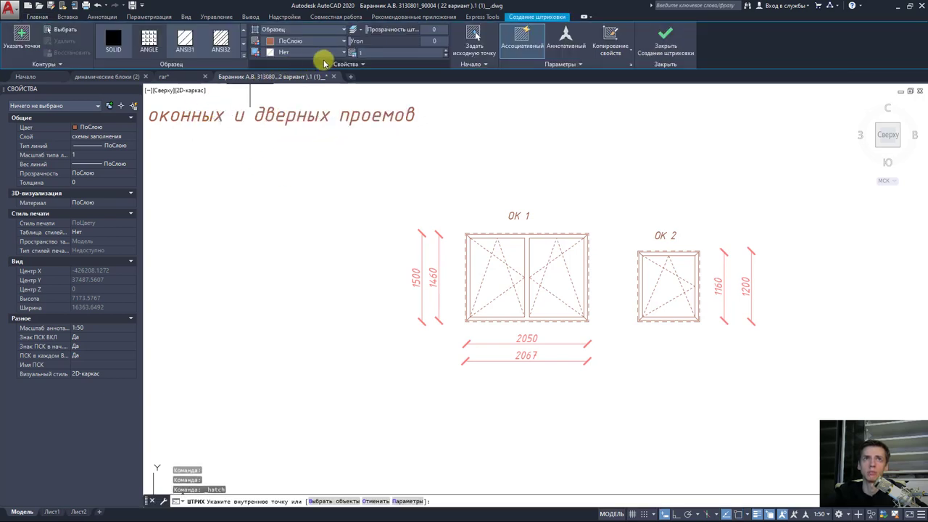
click(333, 66)
click(340, 76)
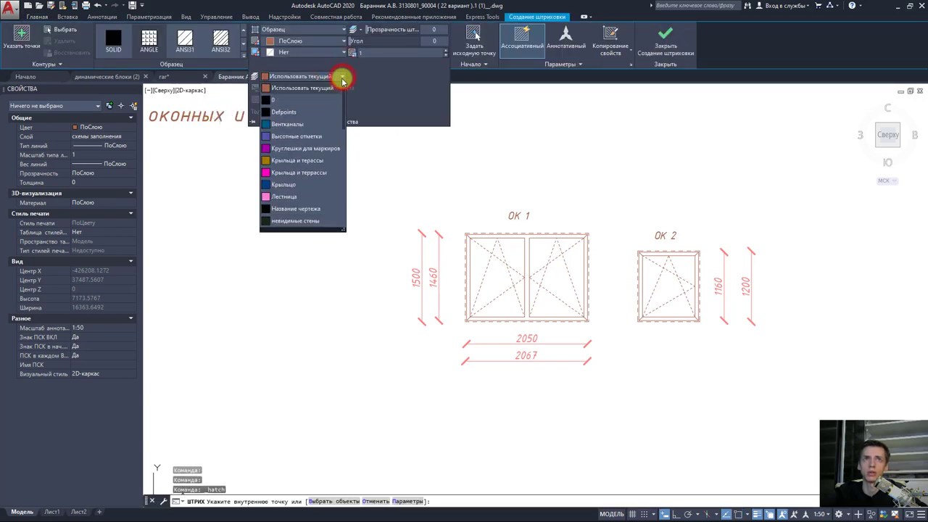
click(330, 88)
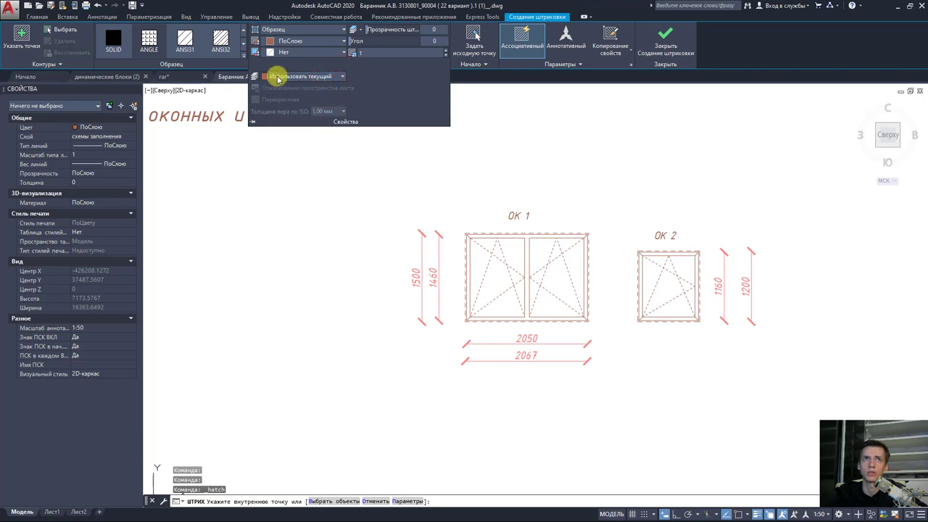
Step: Make the hatch annotative with pattern scale 0.35
click(245, 46)
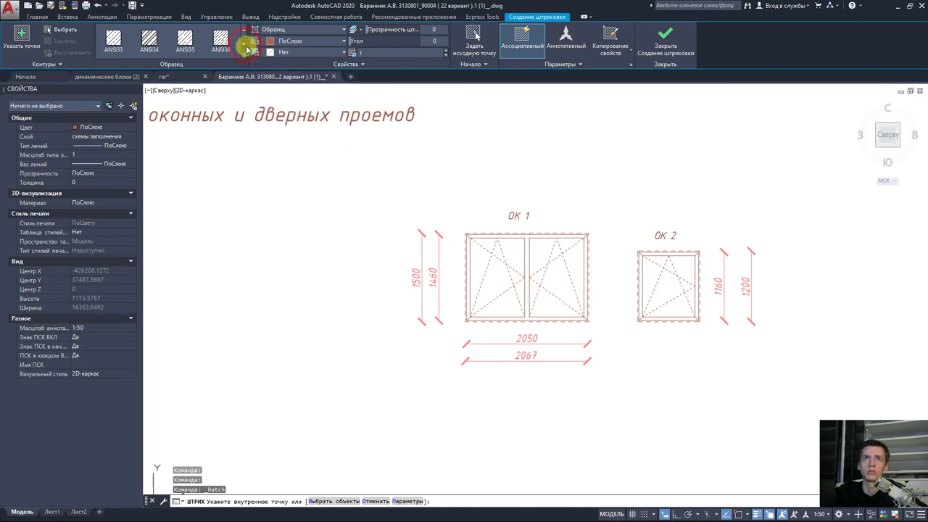
click(566, 44)
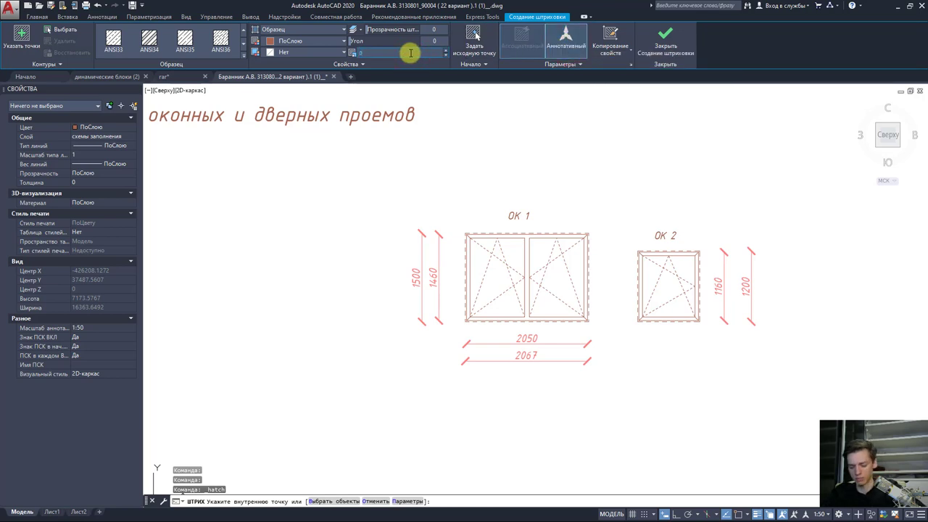
text(0,35)
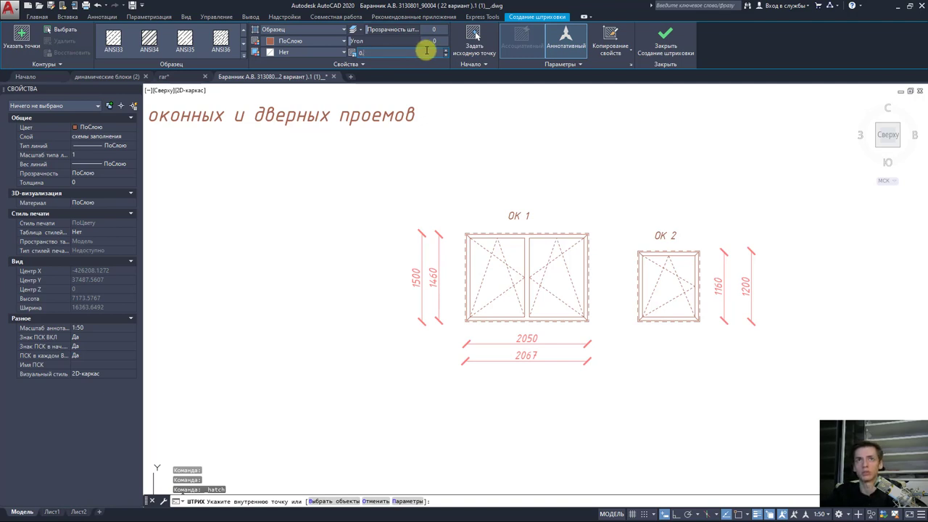
key(Return)
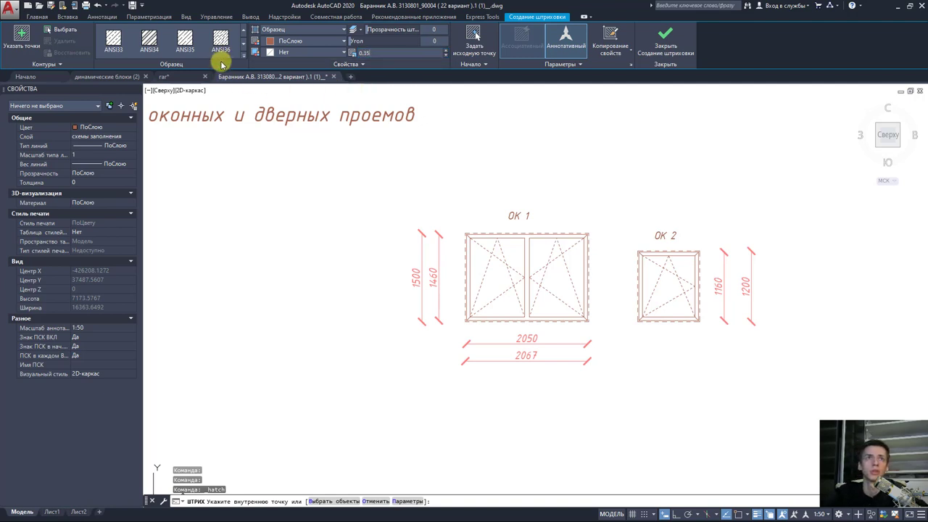
Step: Expand the full hatch pattern gallery and browse the patterns
click(244, 41)
click(244, 42)
click(244, 42)
click(245, 42)
click(244, 42)
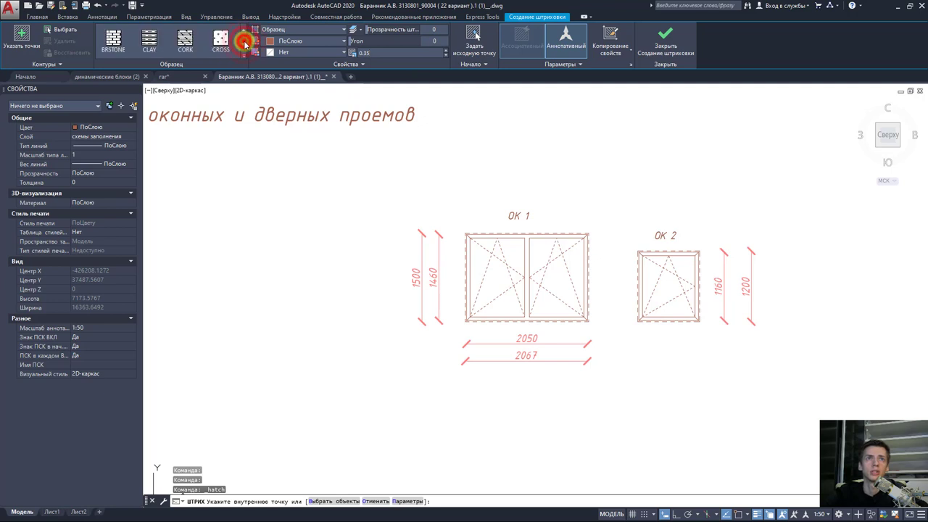
click(245, 42)
click(245, 55)
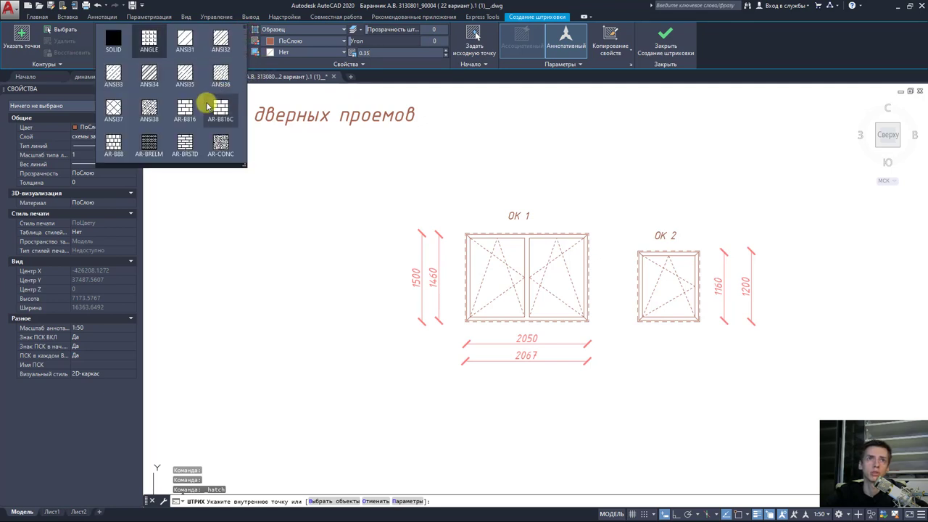
scroll(219, 107, down, 2)
scroll(219, 107, down, 2)
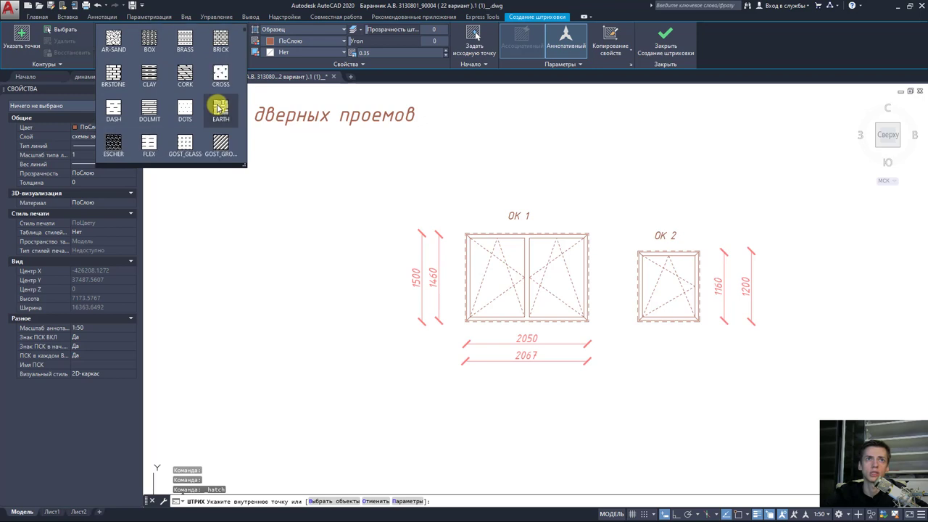
scroll(219, 108, down, 2)
Step: Choose the GOST_GLASS pattern and hatch the regions of window ОК 1's left pane
click(195, 109)
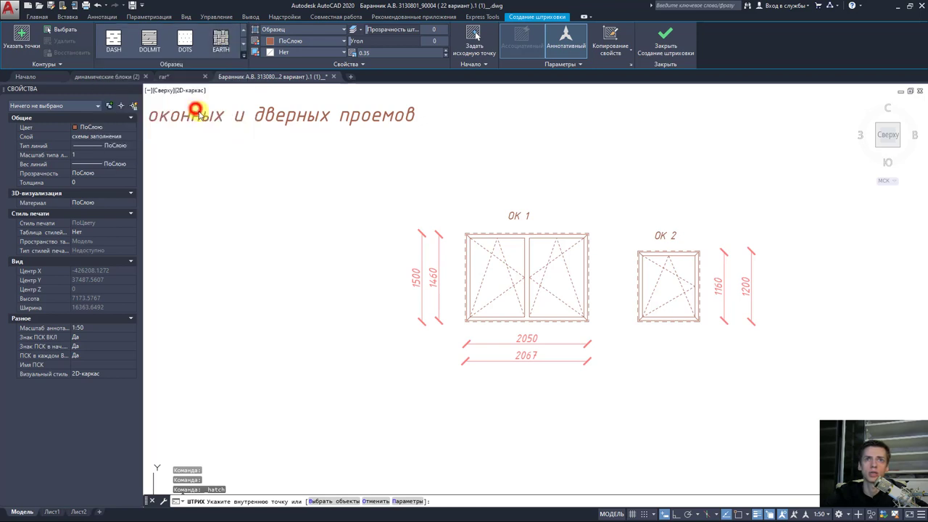
click(478, 267)
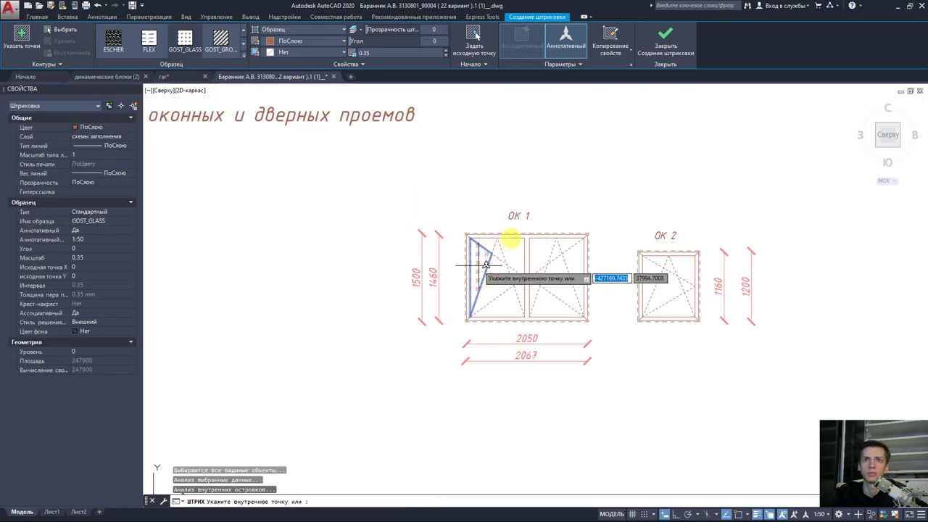
scroll(486, 265, up, 3)
click(451, 244)
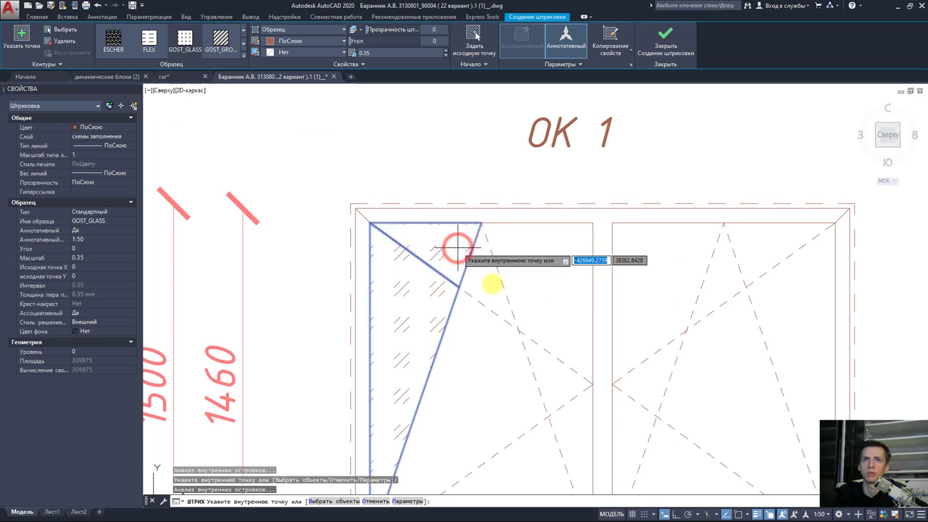
click(491, 285)
click(543, 269)
click(480, 379)
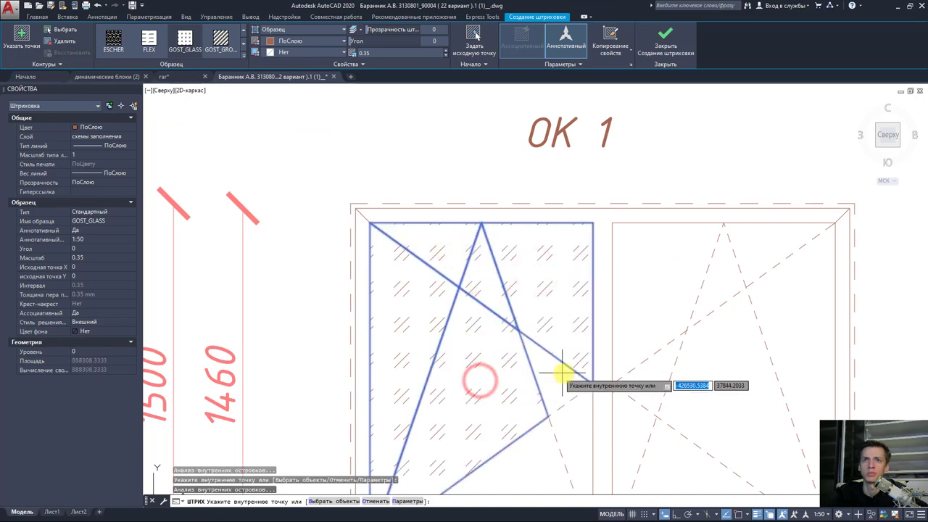
click(562, 372)
middle_drag(559, 373, 566, 218)
click(580, 293)
click(519, 333)
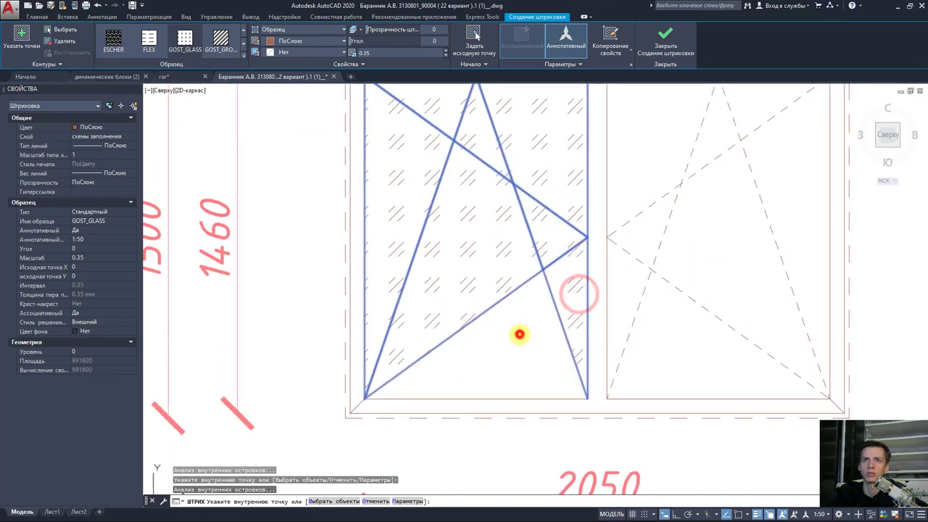
Step: Hatch the lower and upper regions of ОК 1's right pane with GOST_GLASS
click(621, 304)
click(690, 341)
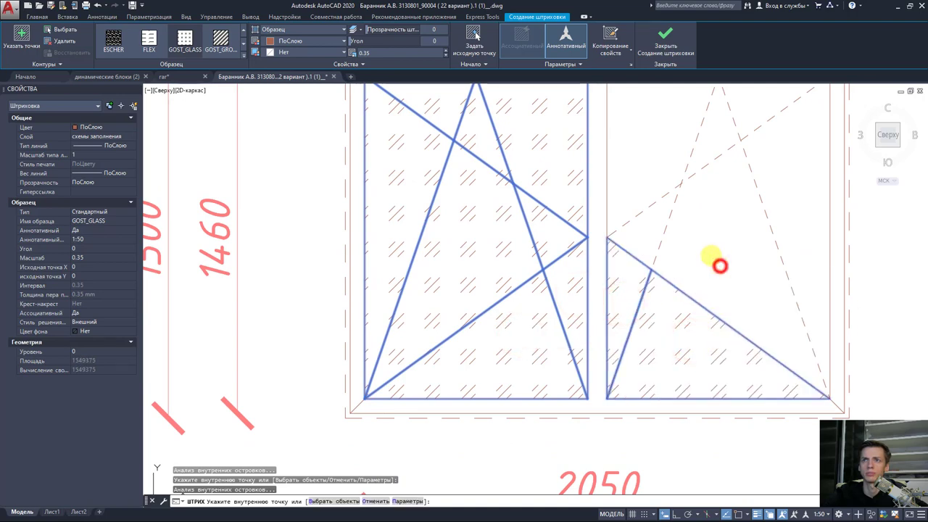
click(659, 242)
click(648, 179)
middle_drag(648, 178, 580, 306)
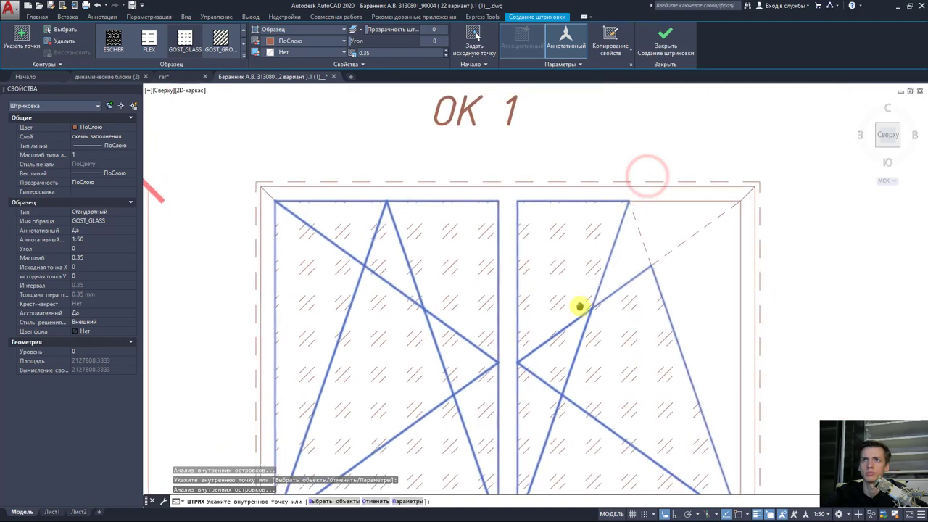
click(628, 254)
click(674, 224)
click(697, 293)
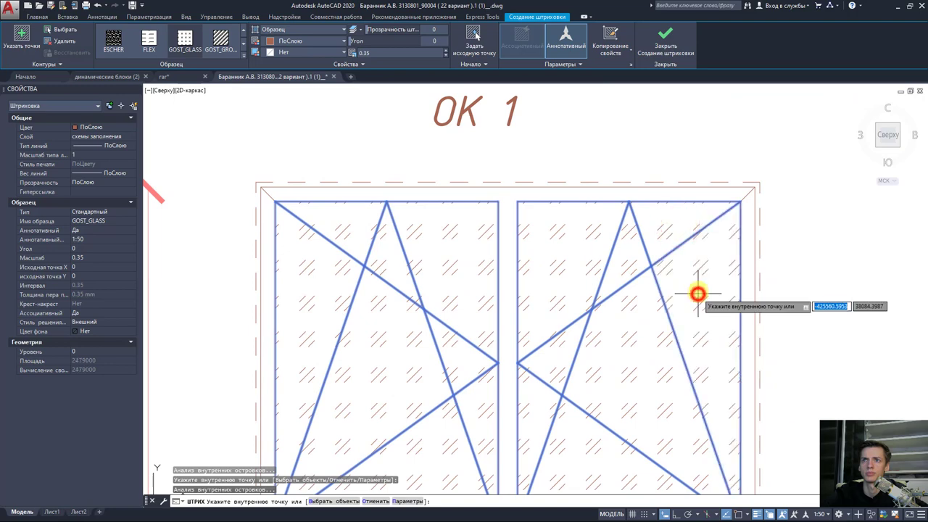
Step: Hatch every region of window ОК 2 with GOST_GLASS and finish the hatch
scroll(697, 293, down, 3)
middle_drag(715, 263, 556, 274)
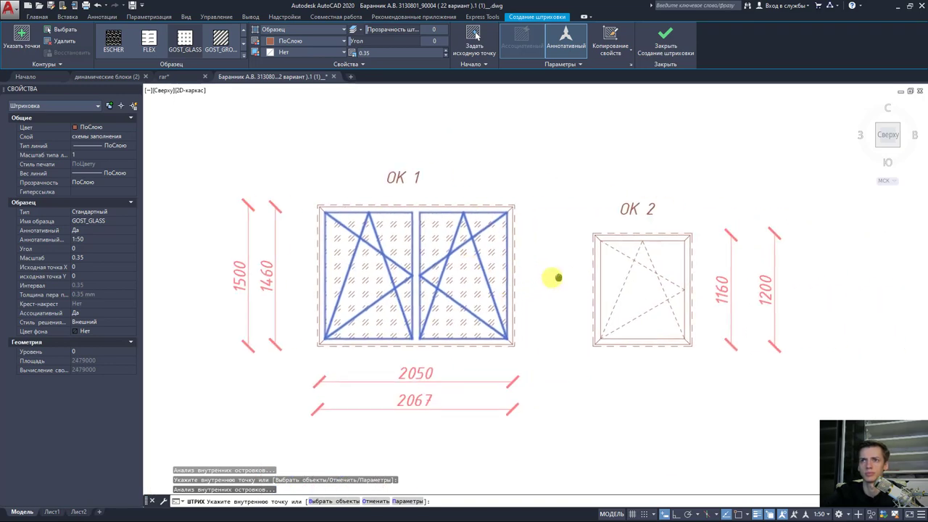
click(615, 277)
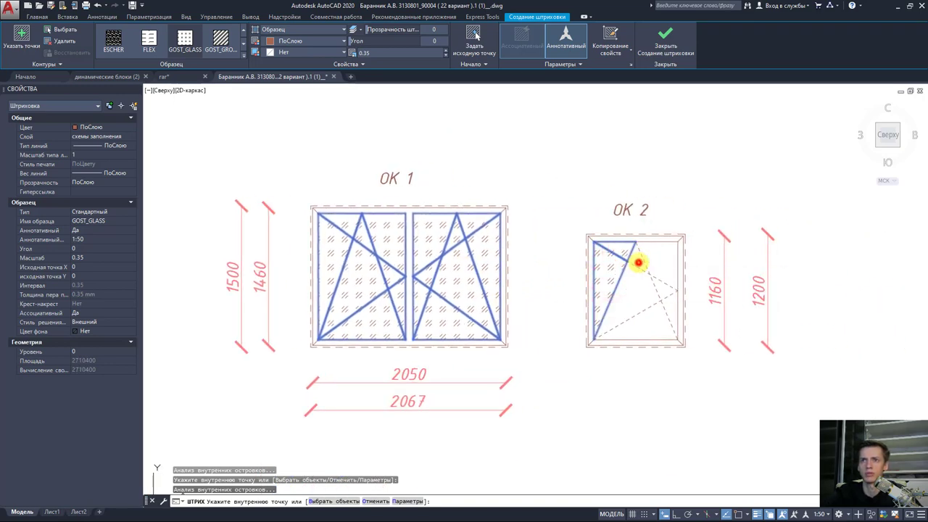
click(638, 263)
click(659, 255)
click(630, 295)
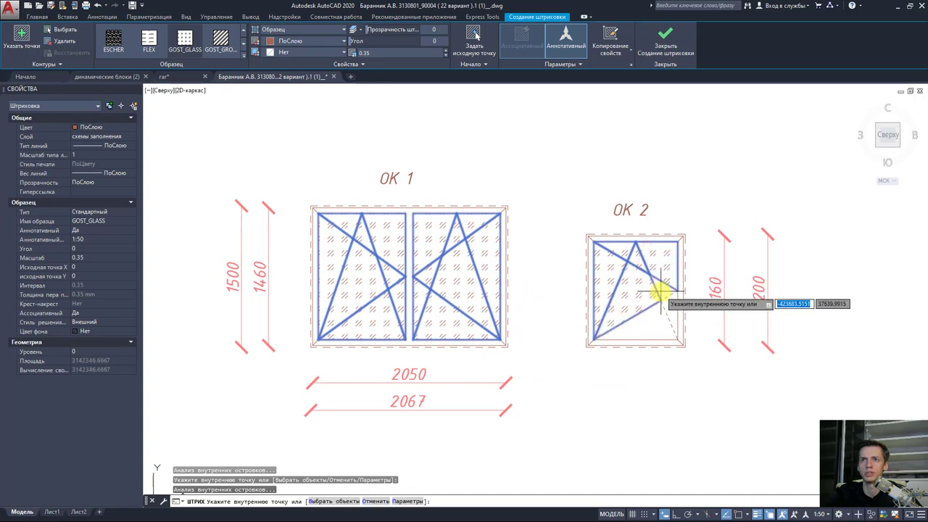
click(658, 286)
click(663, 311)
click(643, 321)
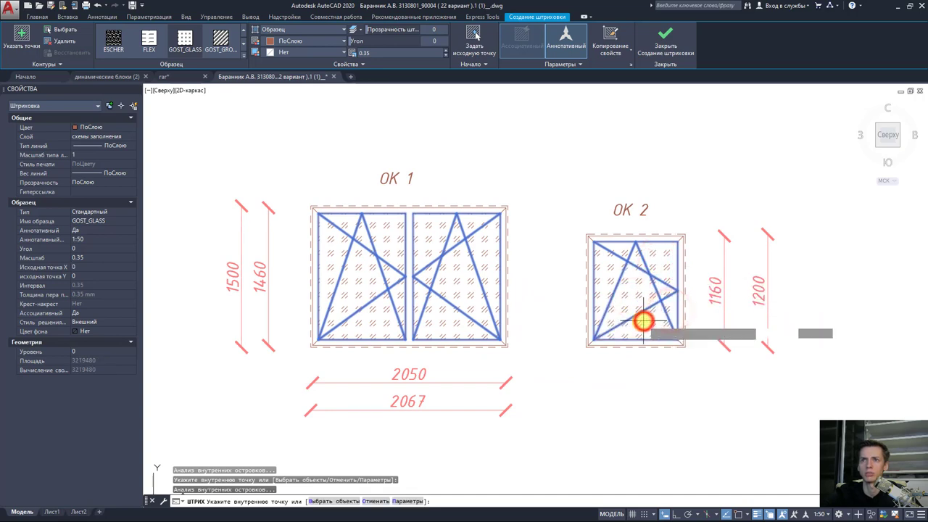
key(Escape)
scroll(652, 255, down, 2)
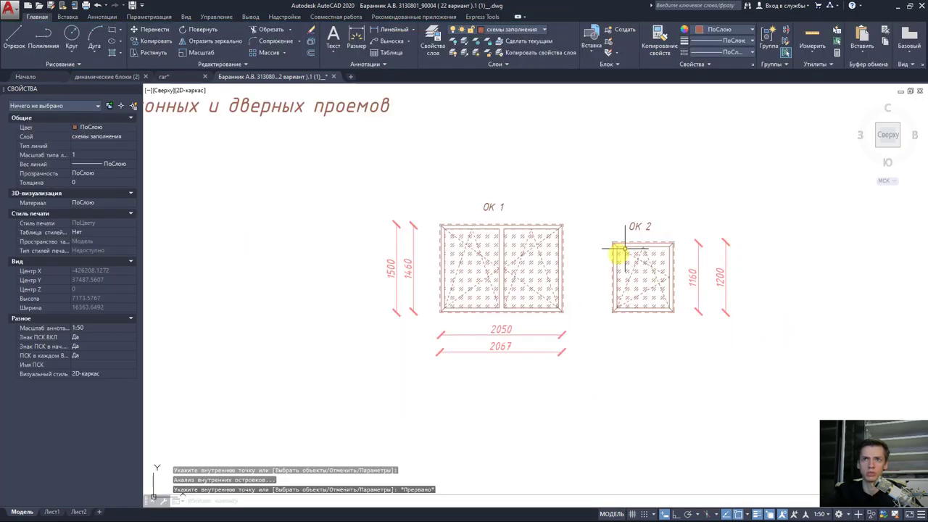
scroll(595, 284, down, 2)
scroll(544, 269, up, 3)
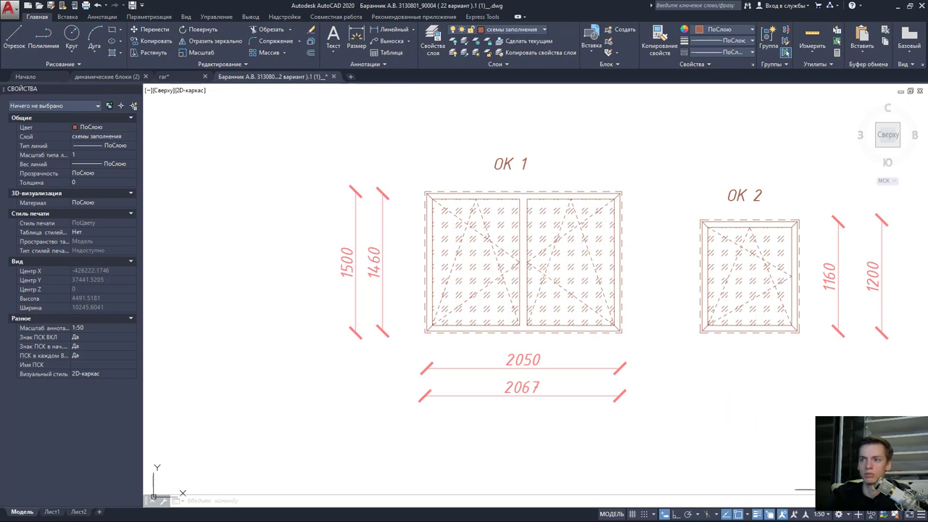
Step: Switch the annotation scale from 1:50 to 1:100 and zoom out to show all four fill schemes
click(818, 514)
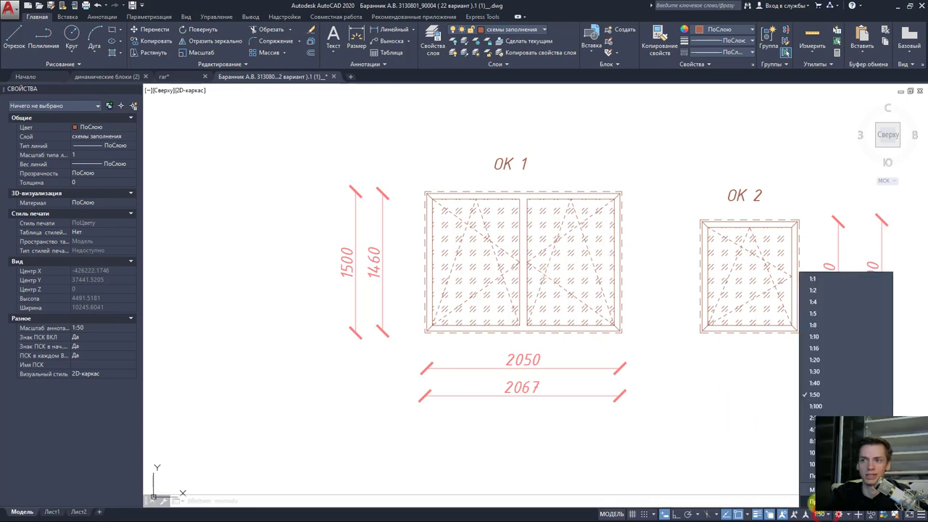
click(817, 407)
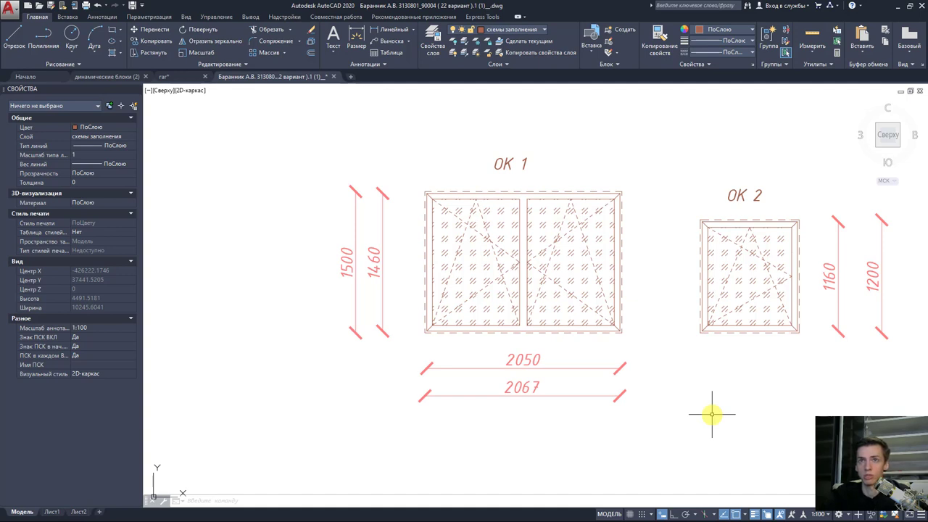
scroll(616, 348, down, 3)
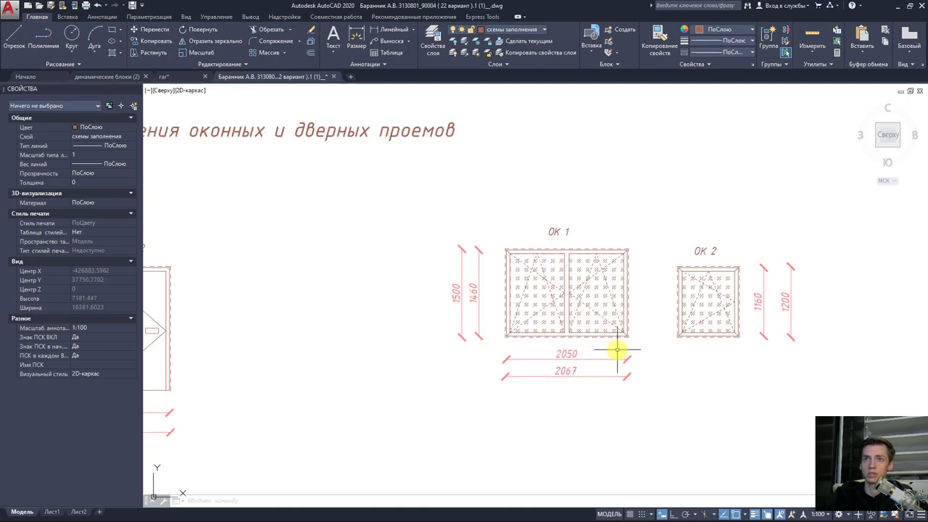
scroll(611, 369, down, 3)
middle_drag(603, 356, 631, 353)
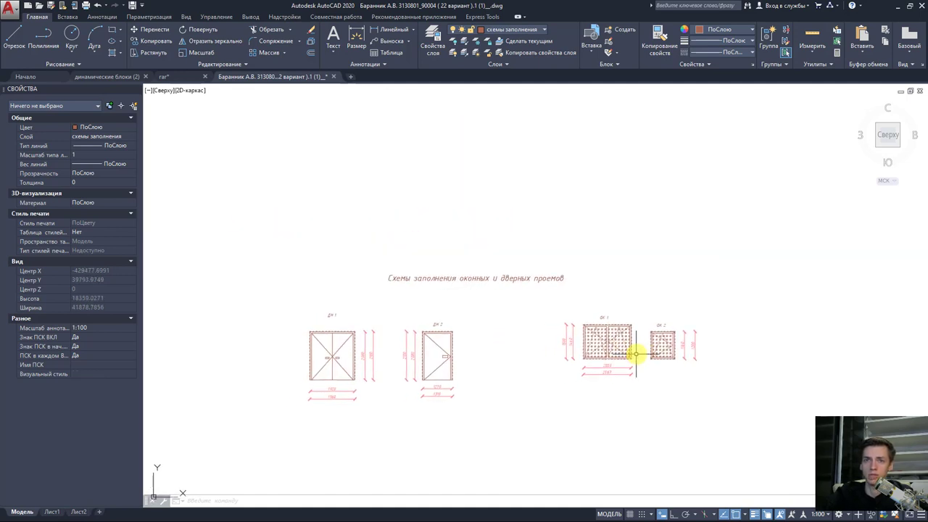